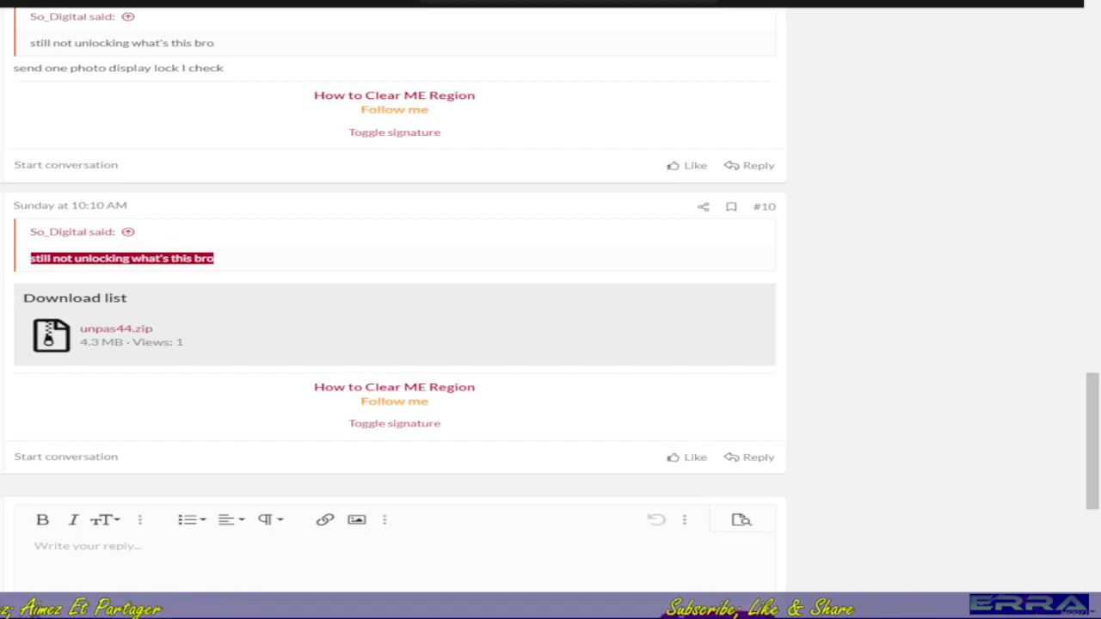
# Step: Clear the post #10 text selection and return to the EM_IG116_200B_V2.0 thread's first post
pyautogui.click(461, 301)
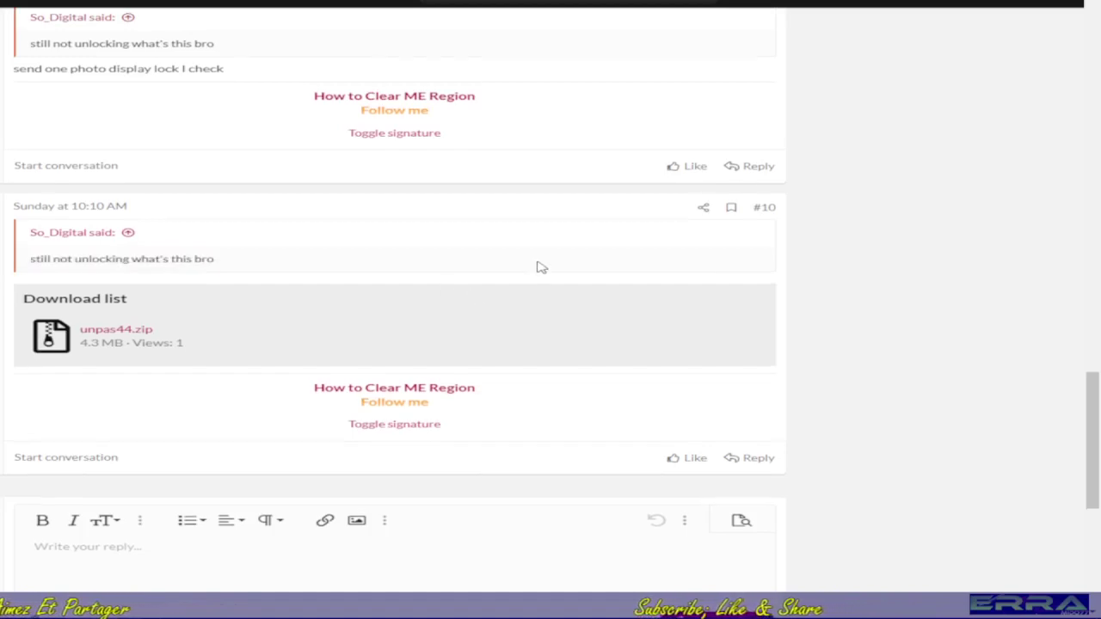
pyautogui.scroll(1, 516, 283)
pyautogui.scroll(5, 540, 265)
pyautogui.scroll(10, 539, 266)
pyautogui.scroll(5, 540, 267)
pyautogui.scroll(5, 540, 267)
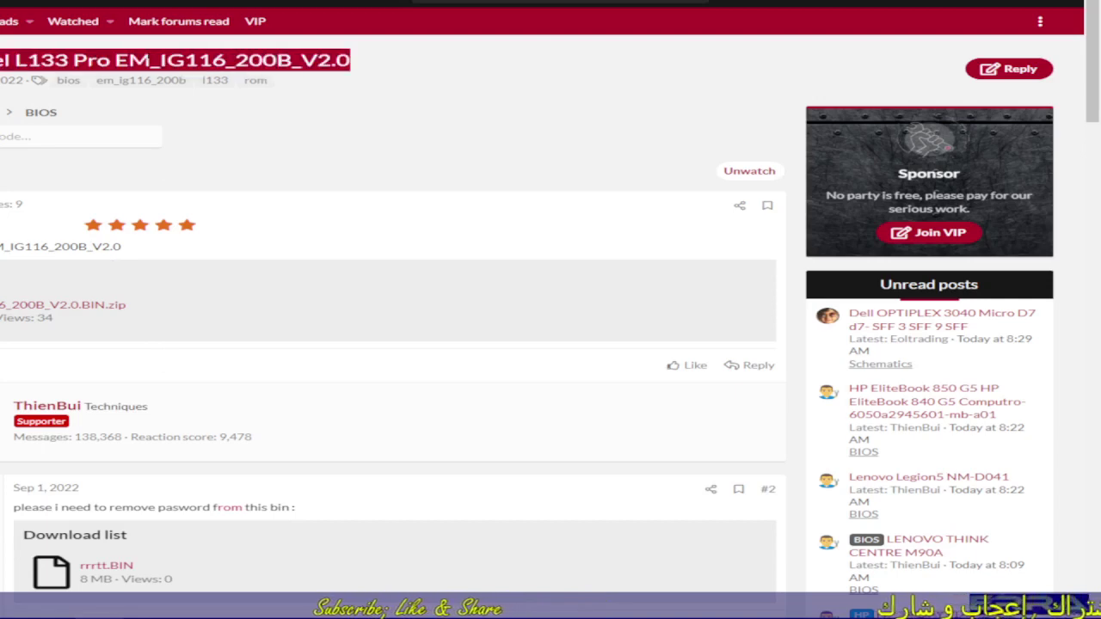
pyautogui.moveTo(350, 64); pyautogui.dragTo(67, 67)
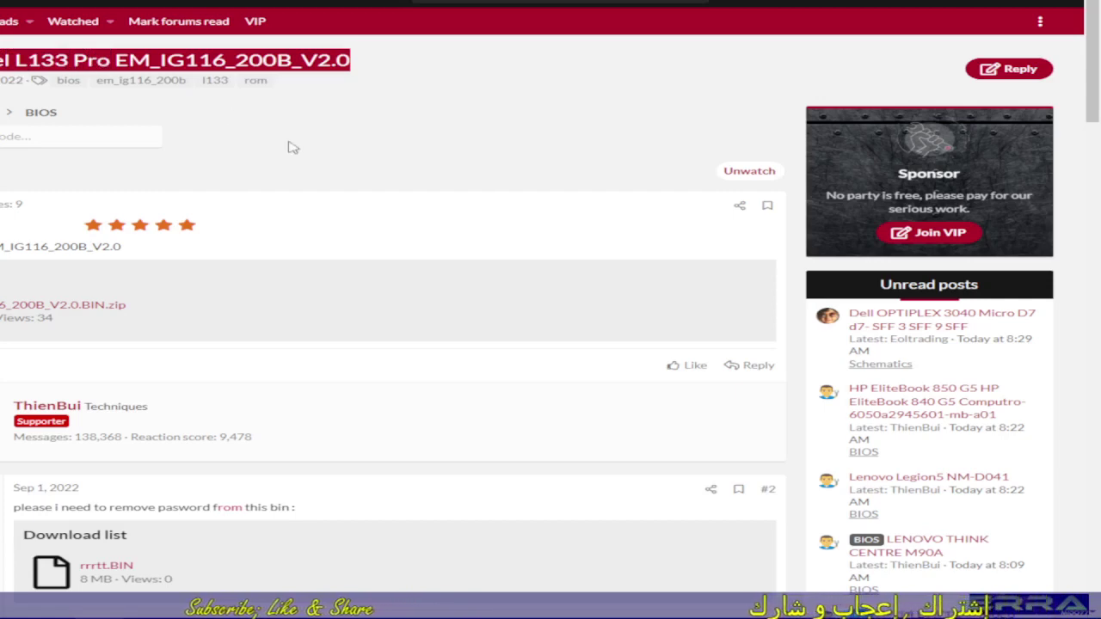
pyautogui.moveTo(209, 64); pyautogui.dragTo(393, 171)
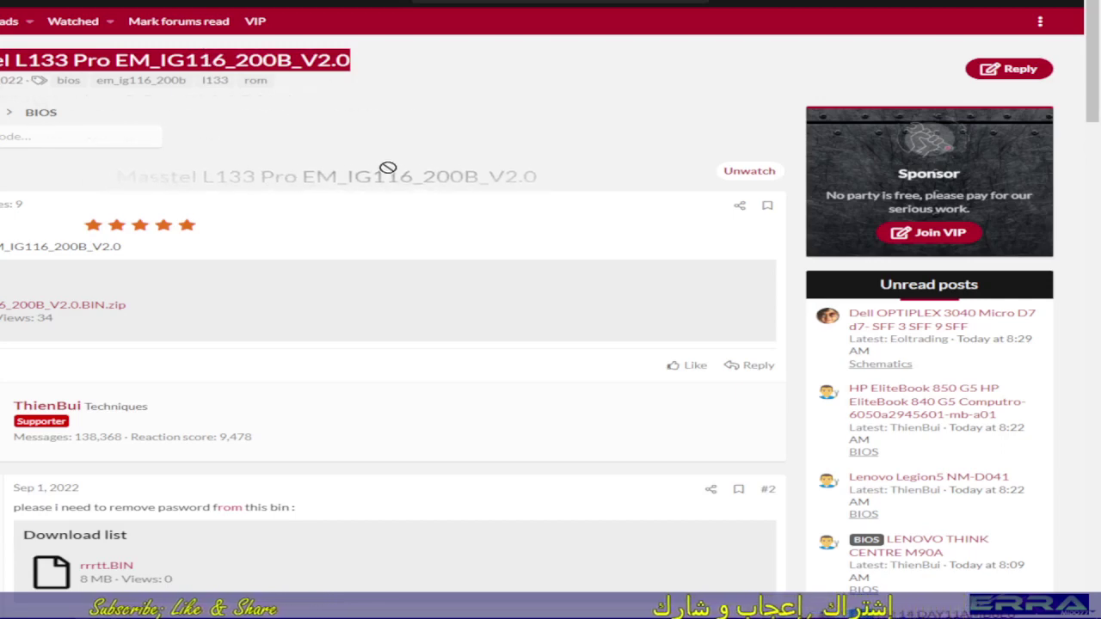
pyautogui.moveTo(393, 172); pyautogui.dragTo(382, 160)
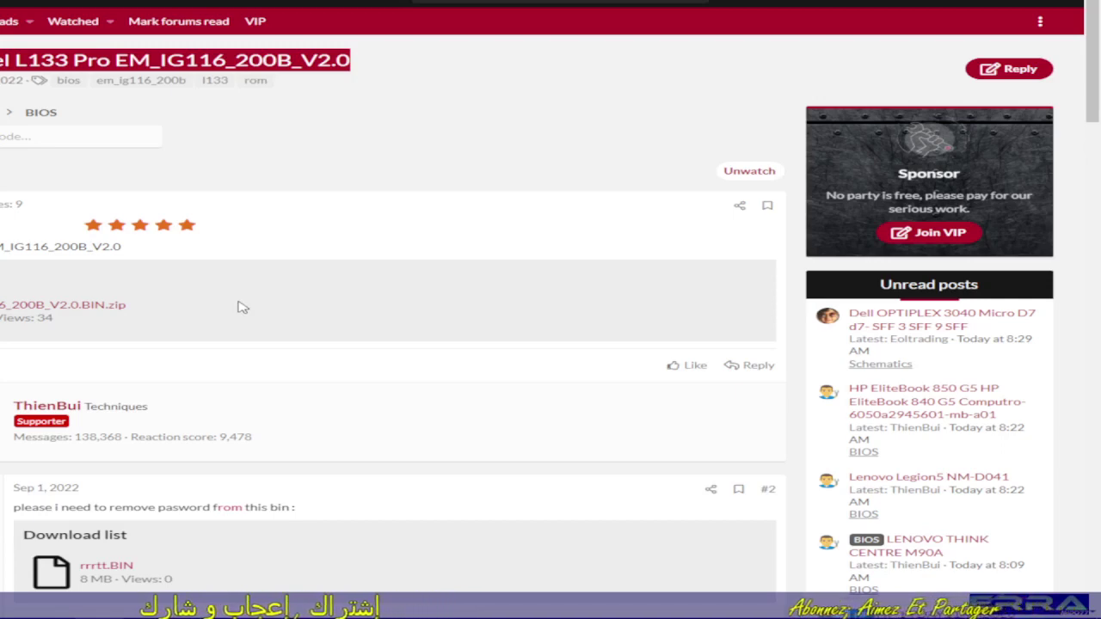
pyautogui.scroll(-1, 214, 323)
pyautogui.scroll(-1, 214, 324)
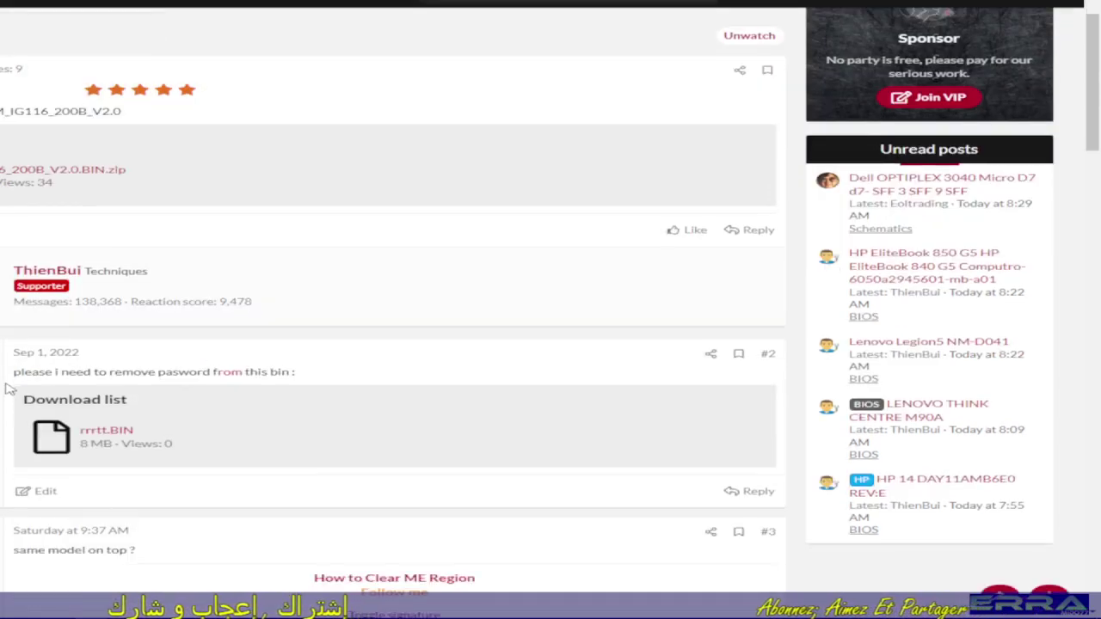
# Step: Highlight the post #2 request, the EM_IG116_200B_V2.0 model in title and first post, then posts #4 and #8
pyautogui.moveTo(15, 372); pyautogui.dragTo(337, 376)
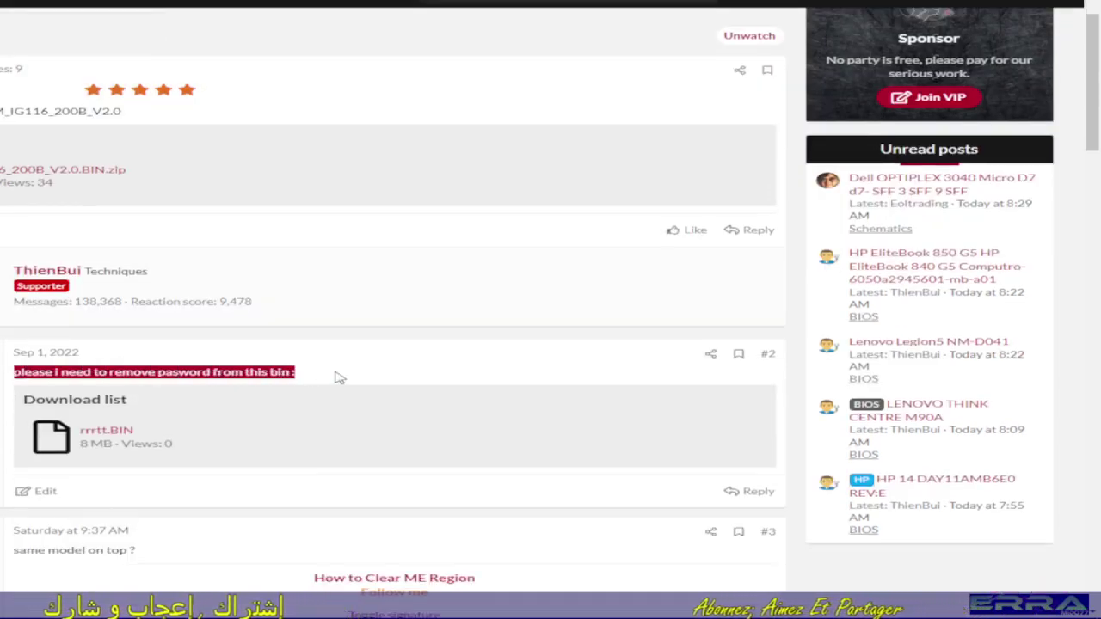
pyautogui.scroll(-1, 241, 413)
pyautogui.scroll(-1, 244, 413)
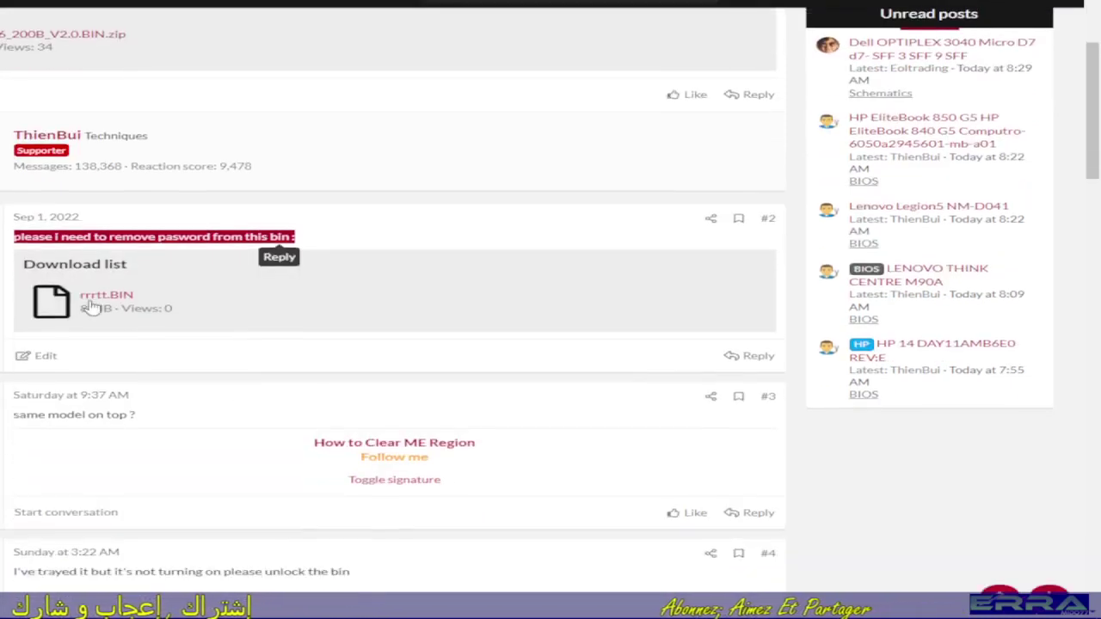
pyautogui.scroll(-3, 189, 462)
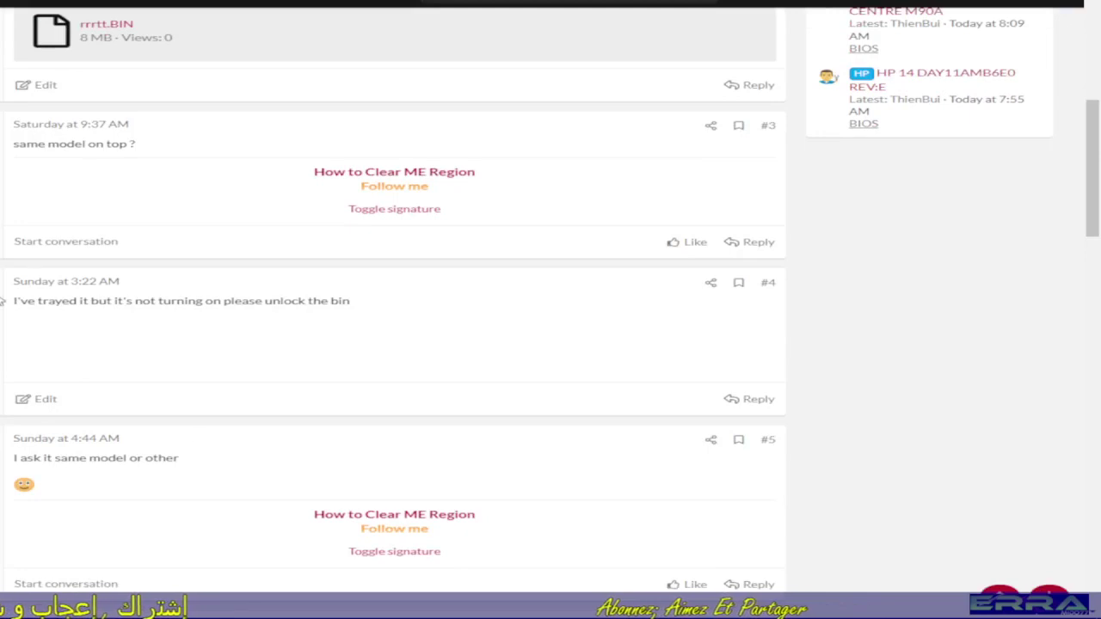
pyautogui.scroll(4, 177, 307)
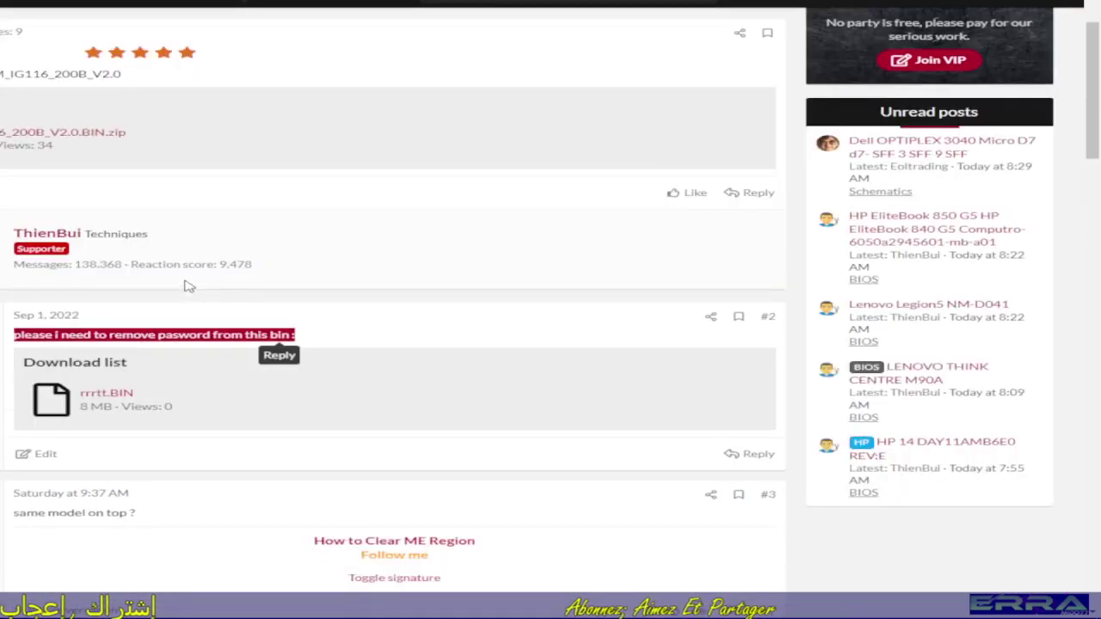
pyautogui.scroll(2, 191, 261)
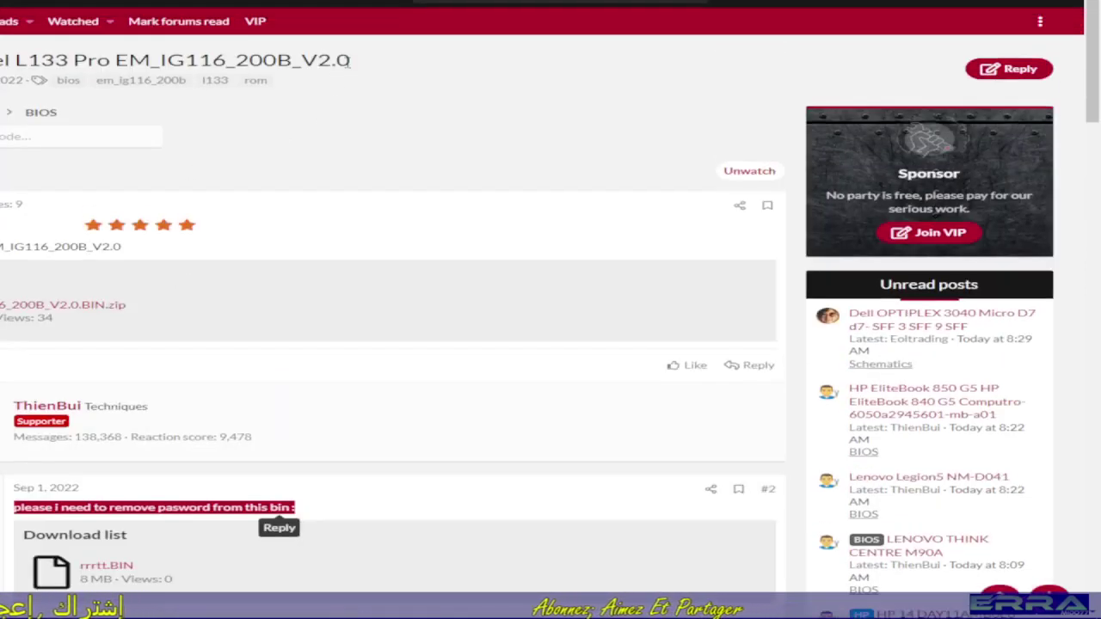
pyautogui.moveTo(349, 60); pyautogui.dragTo(28, 61)
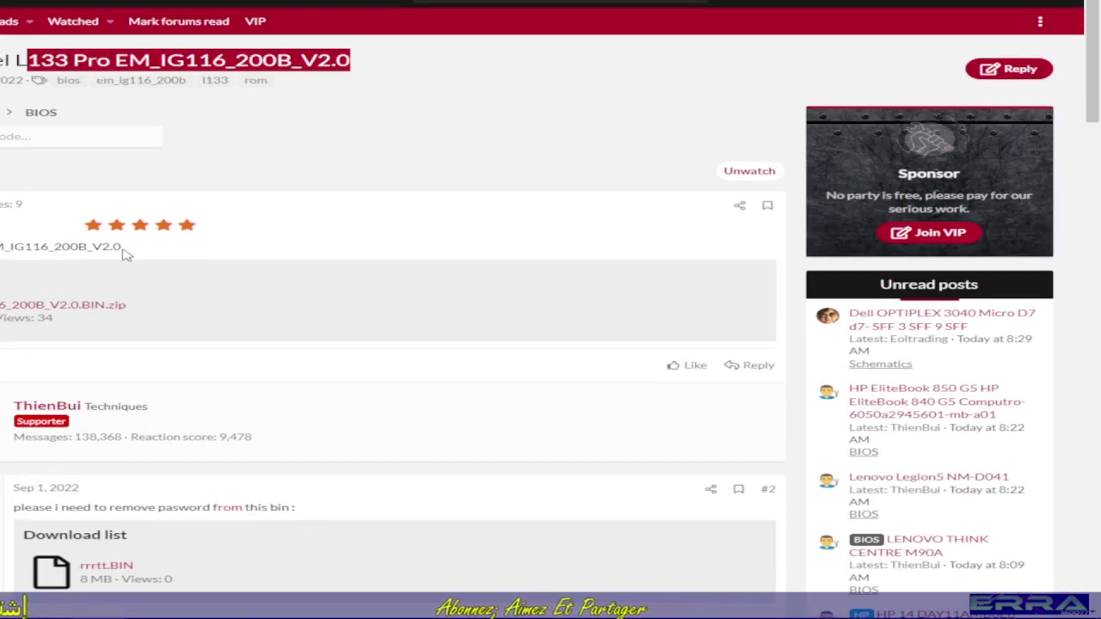
pyautogui.moveTo(123, 247); pyautogui.dragTo(0, 247)
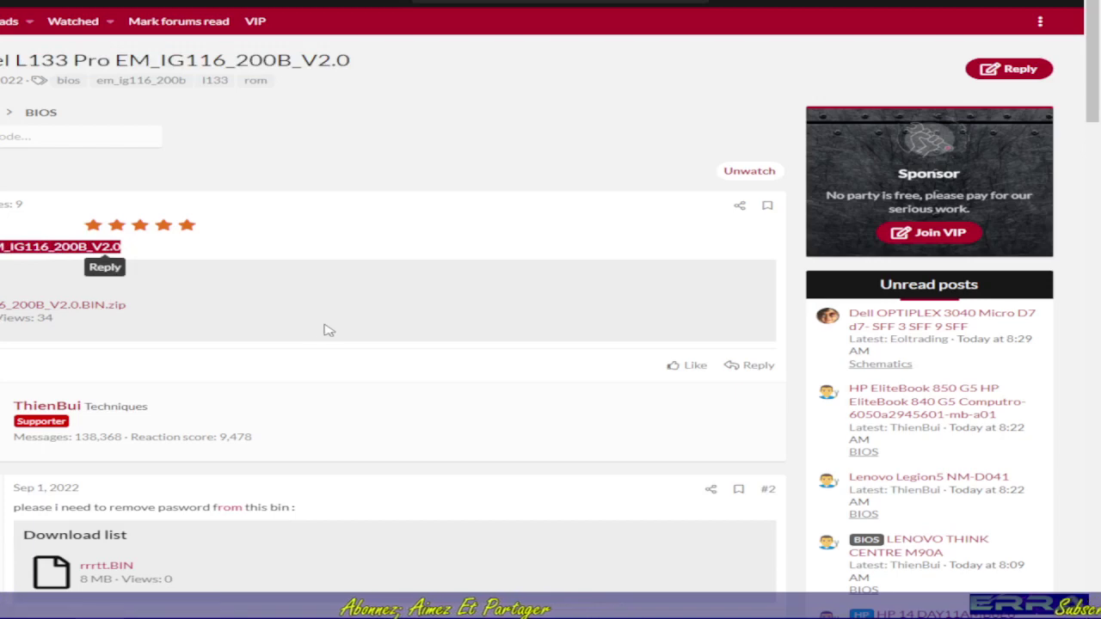
pyautogui.scroll(-5, 327, 333)
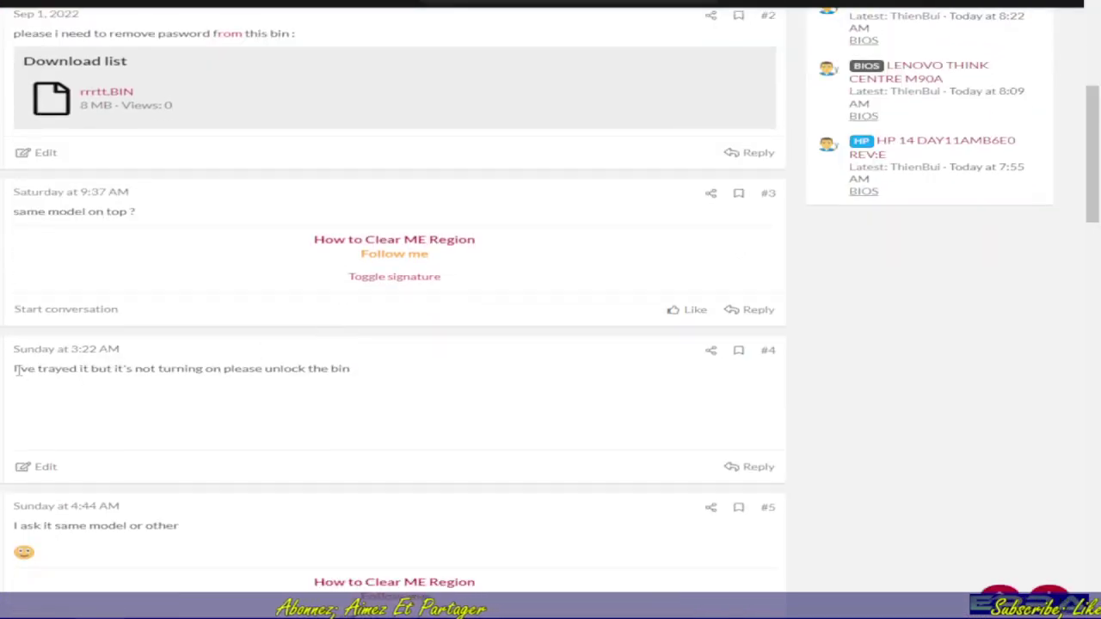
pyautogui.moveTo(15, 368); pyautogui.dragTo(360, 378)
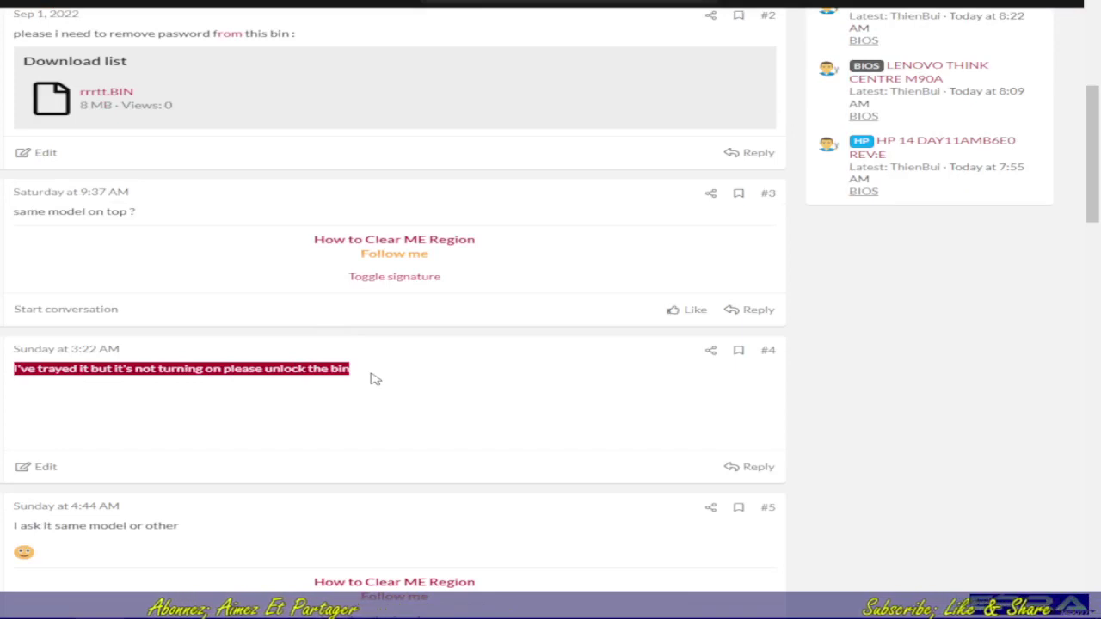
pyautogui.scroll(-3, 307, 422)
pyautogui.scroll(-3, 307, 422)
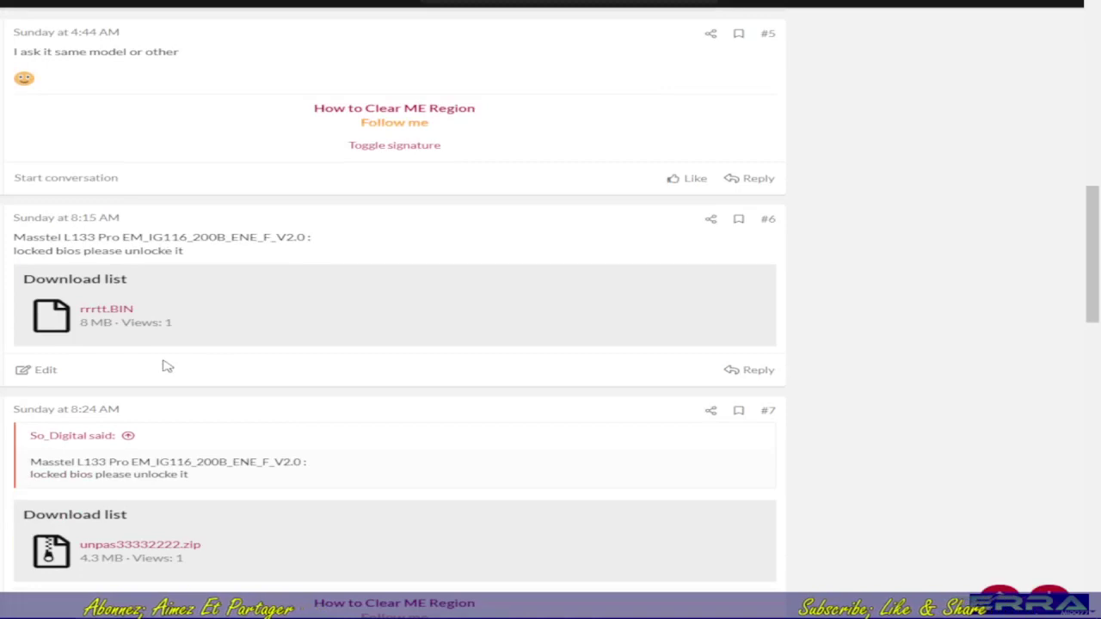
pyautogui.scroll(-1, 165, 364)
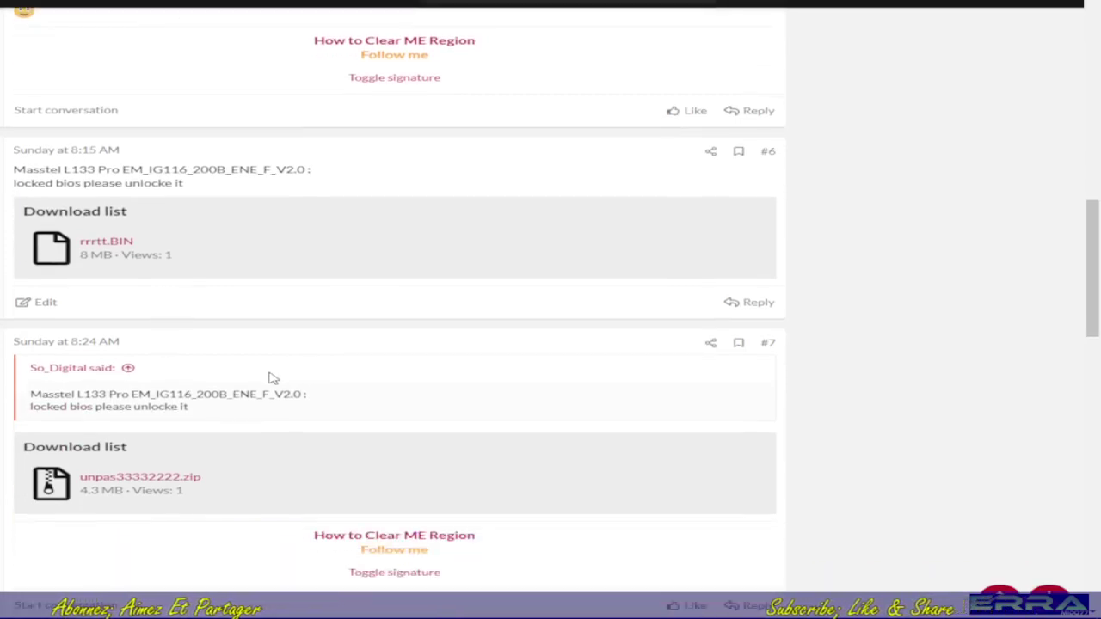
pyautogui.scroll(-4, 269, 375)
pyautogui.scroll(-2, 269, 376)
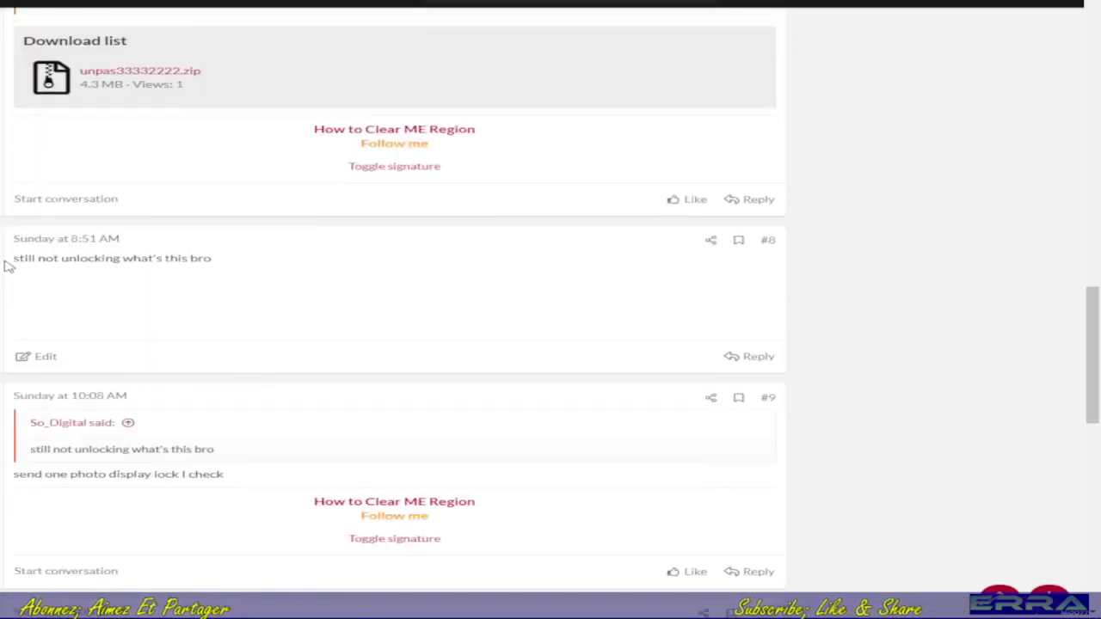
pyautogui.moveTo(17, 257); pyautogui.dragTo(227, 268)
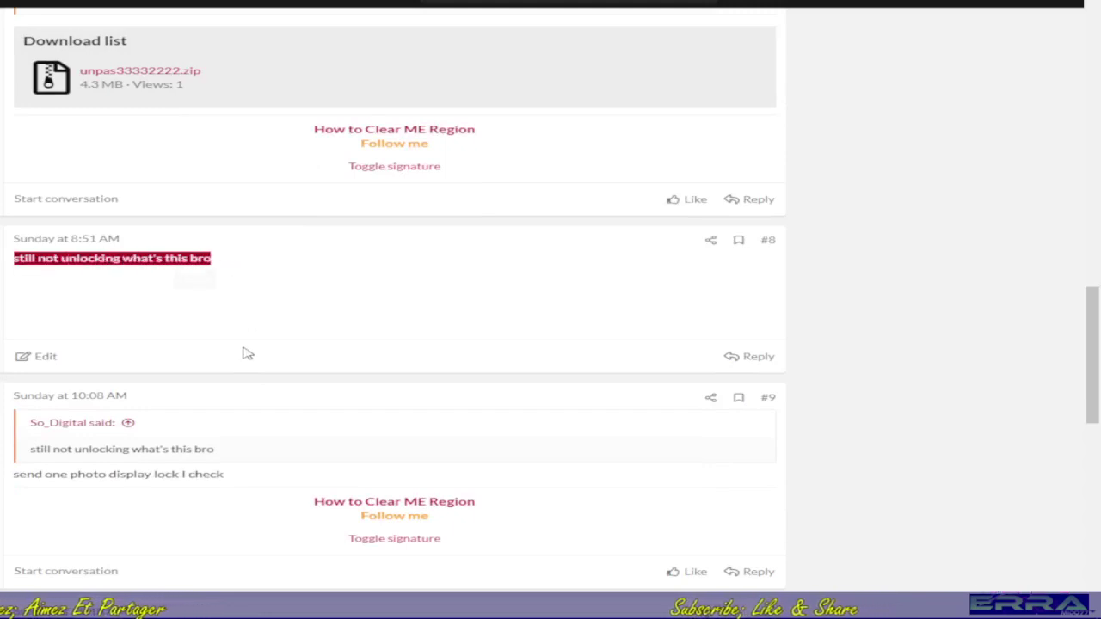
pyautogui.scroll(-5, 245, 351)
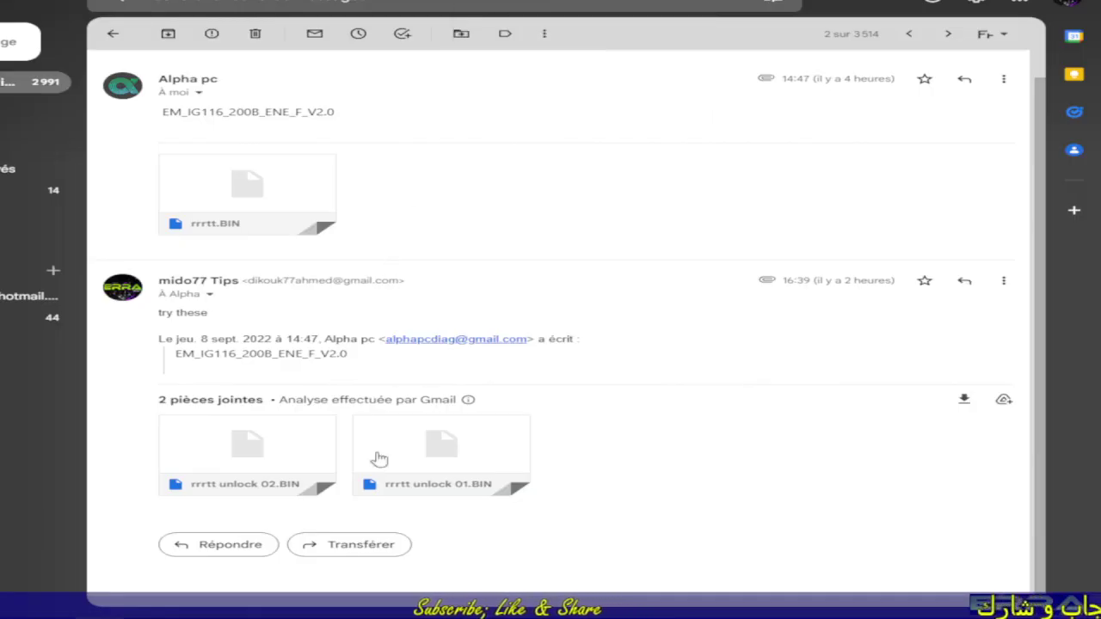
# Step: Restore and then minimize the egyfixlab tool to reveal the rrrtt.BIN email
pyautogui.click(194, 607)
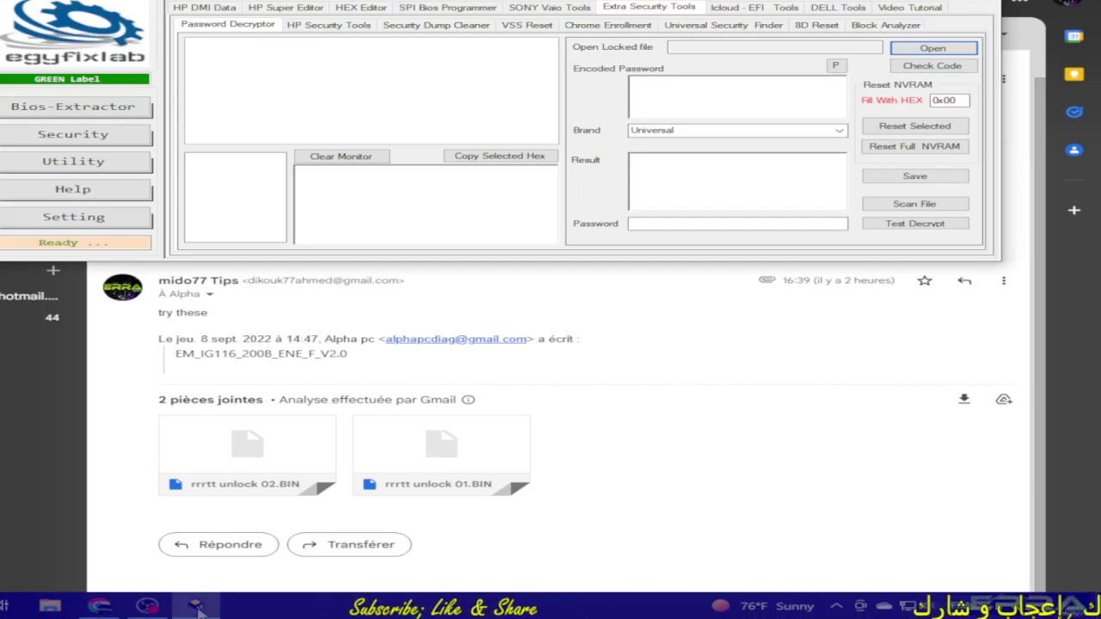
pyautogui.click(194, 607)
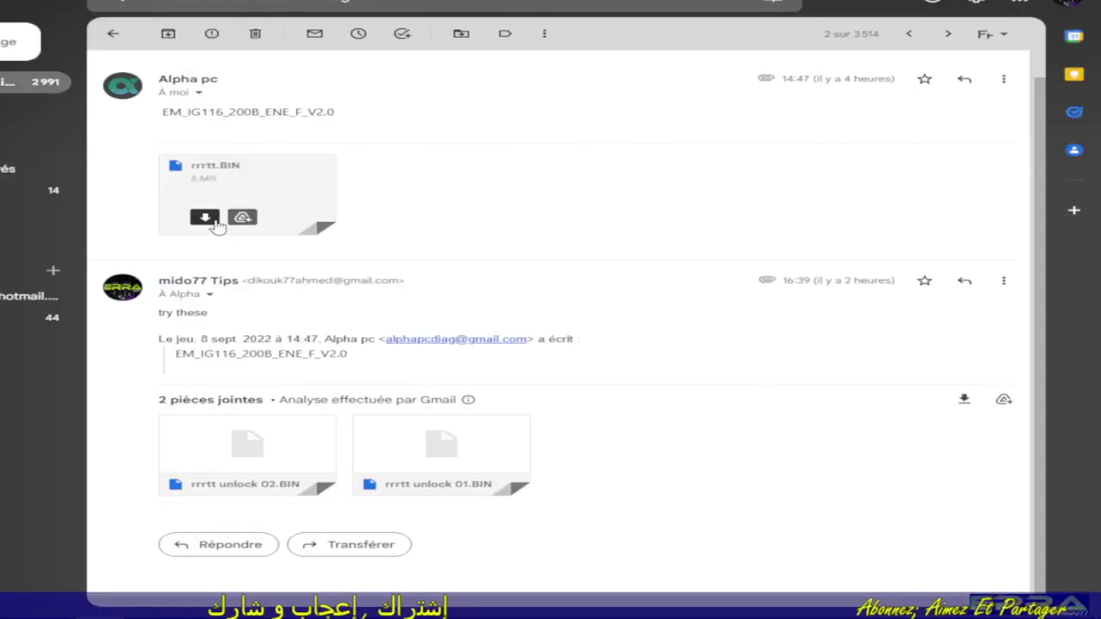
pyautogui.moveTo(205, 220)
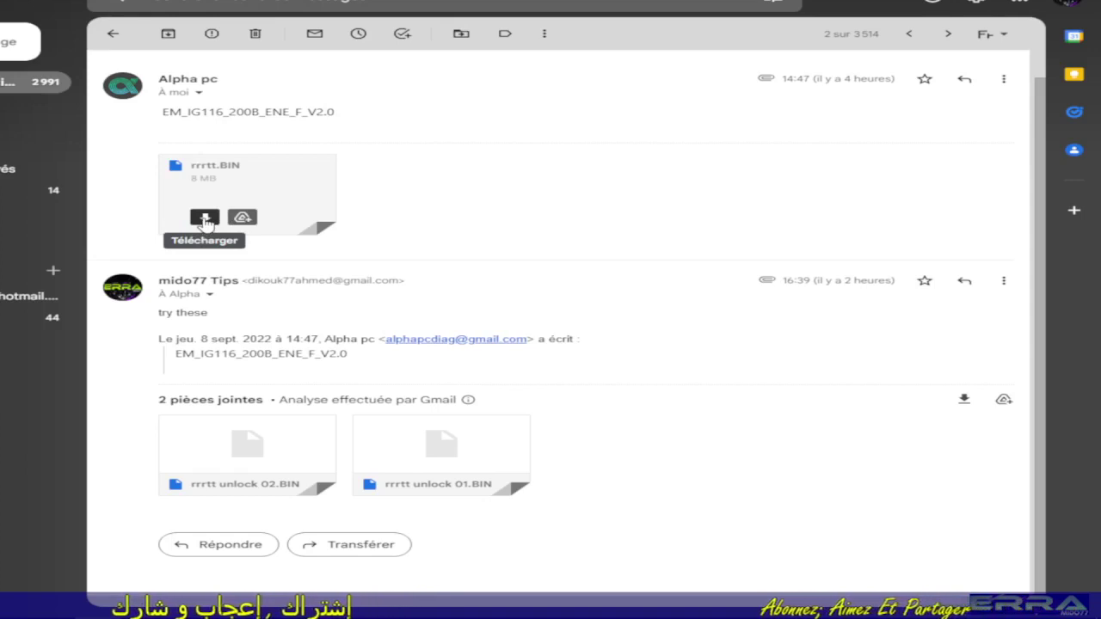
# Step: Download the Gmail rrrtt.BIN attachment into a new folder created inside Alpha
pyautogui.click(205, 220)
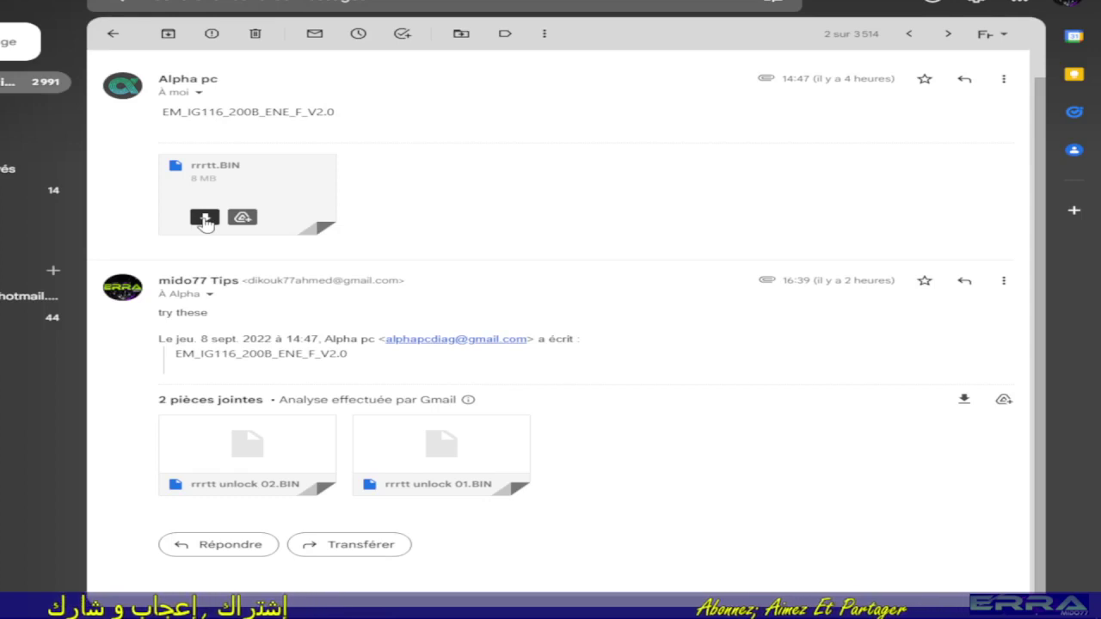
pyautogui.click(206, 217)
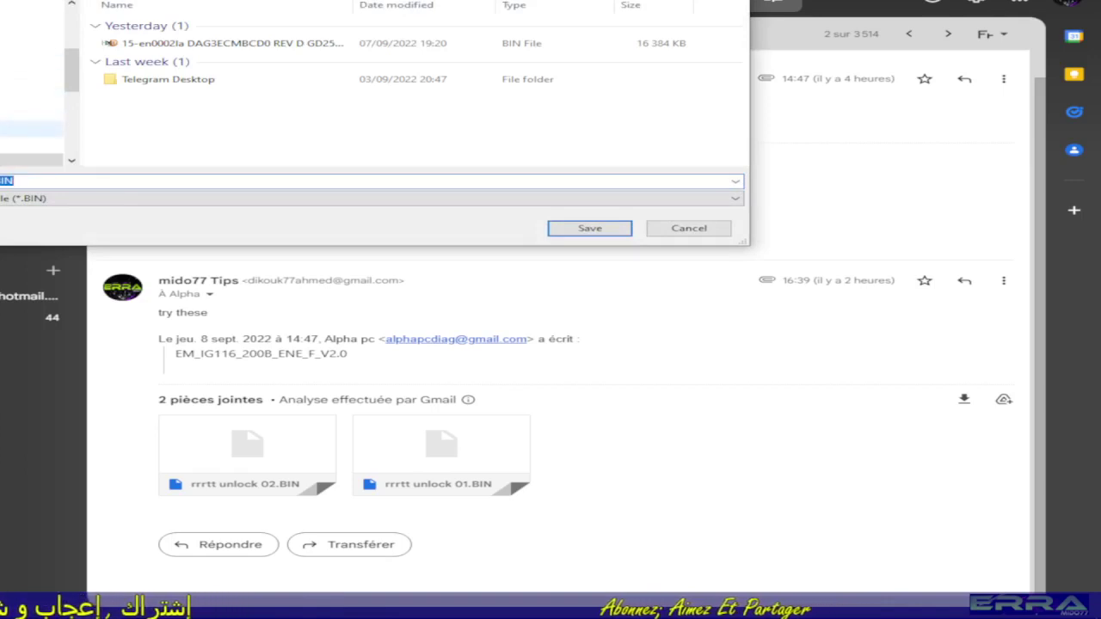
pyautogui.click(31, 129)
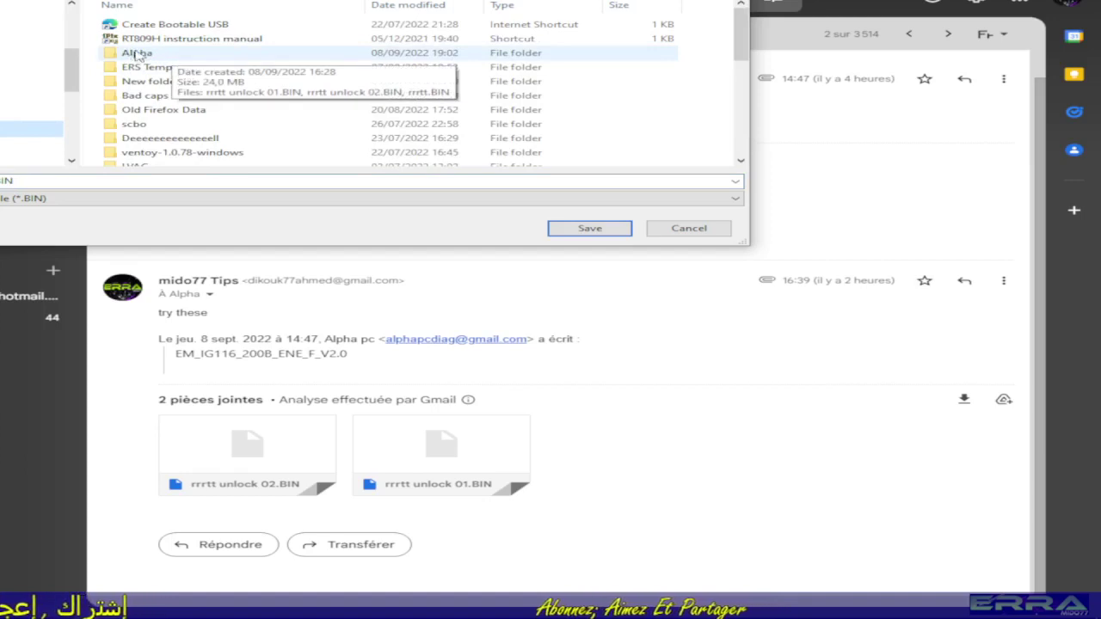
pyautogui.doubleClick(138, 54)
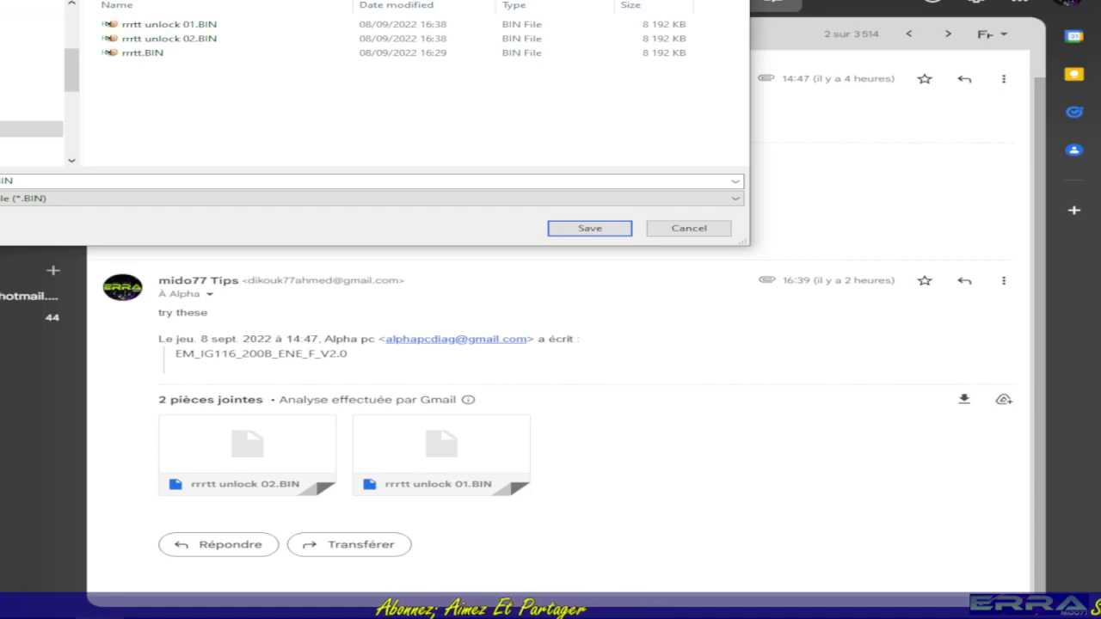
pyautogui.hotkey('ctrl', 'shift', 'n')
pyautogui.click(600, 232)
pyautogui.click(599, 233)
pyautogui.press('Escape')
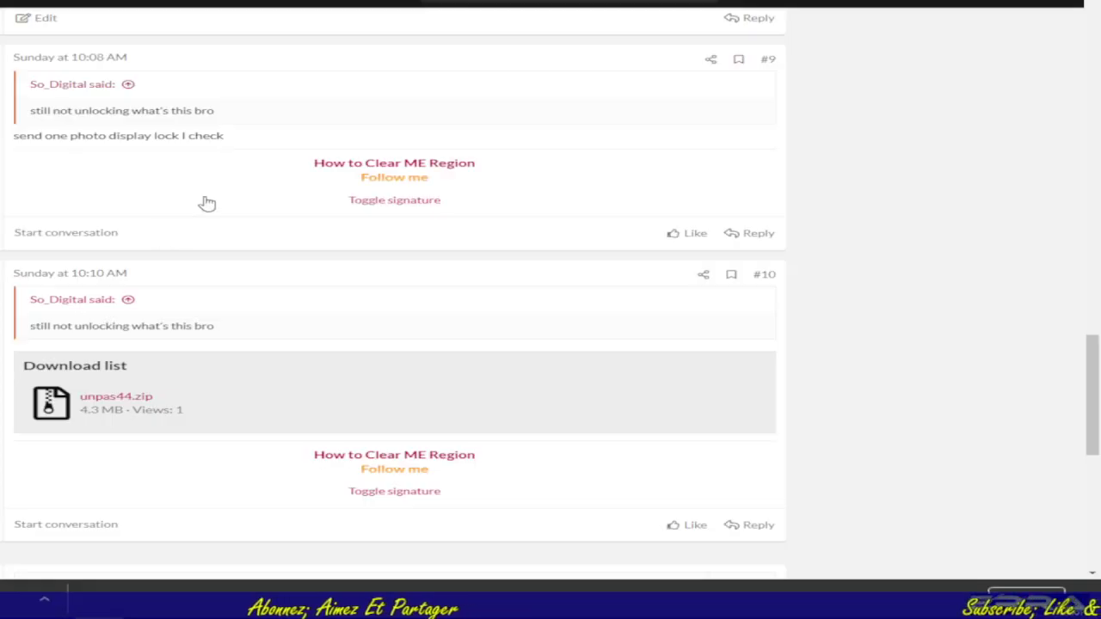
pyautogui.scroll(5, 208, 203)
pyautogui.scroll(5, 208, 203)
pyautogui.scroll(4, 207, 203)
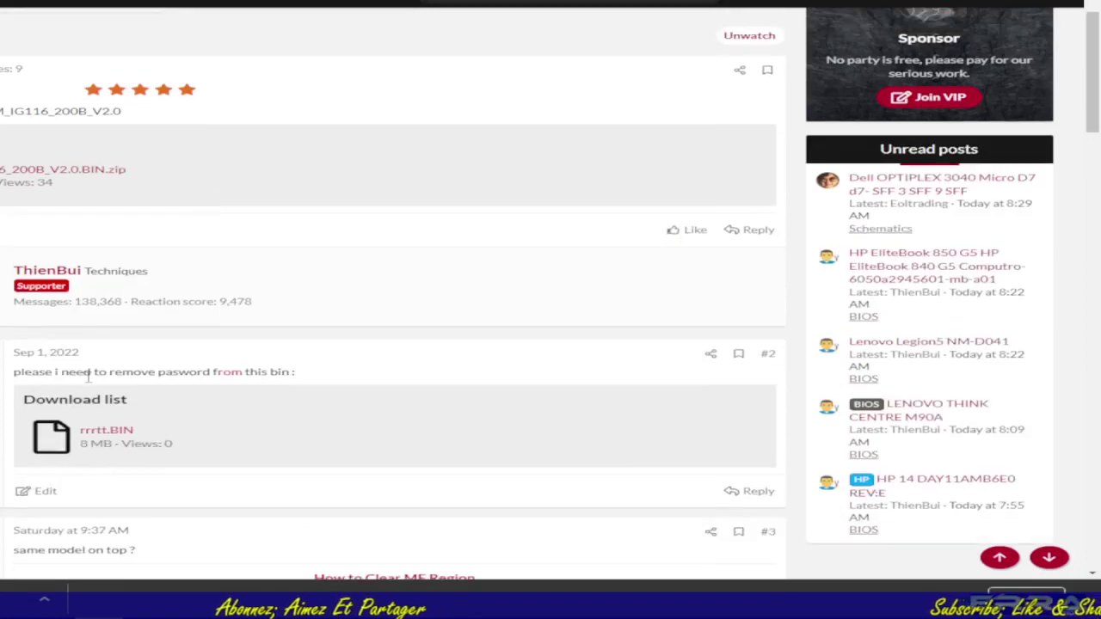
pyautogui.scroll(-2, 129, 341)
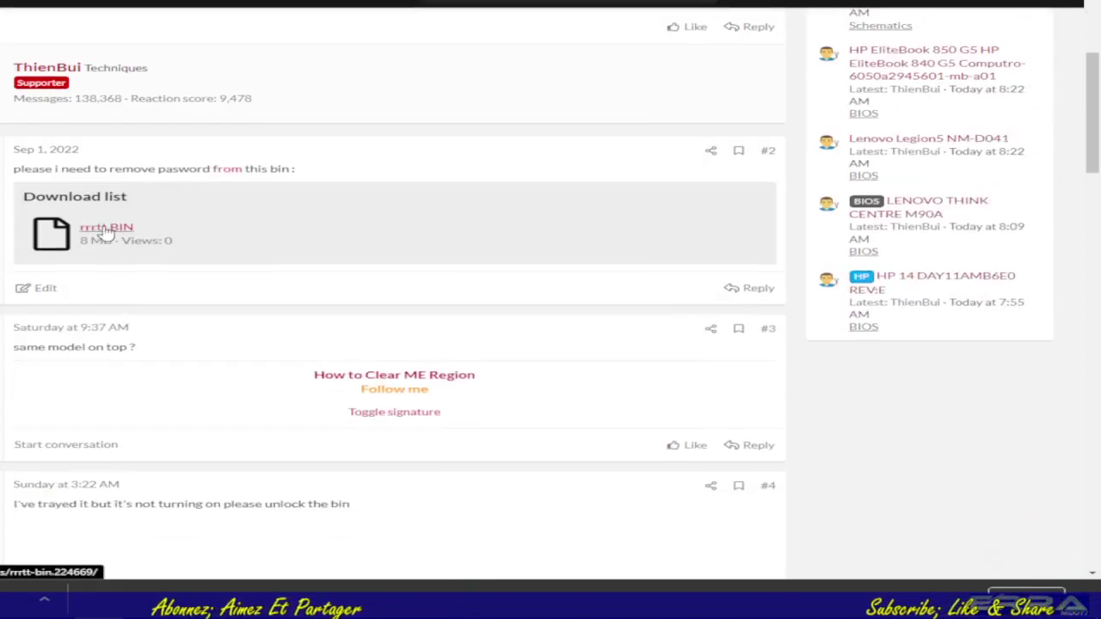
# Step: Download post #2's rrrtt.BIN into the Alpha new folder as rrrtt (1).BIN
pyautogui.click(105, 230)
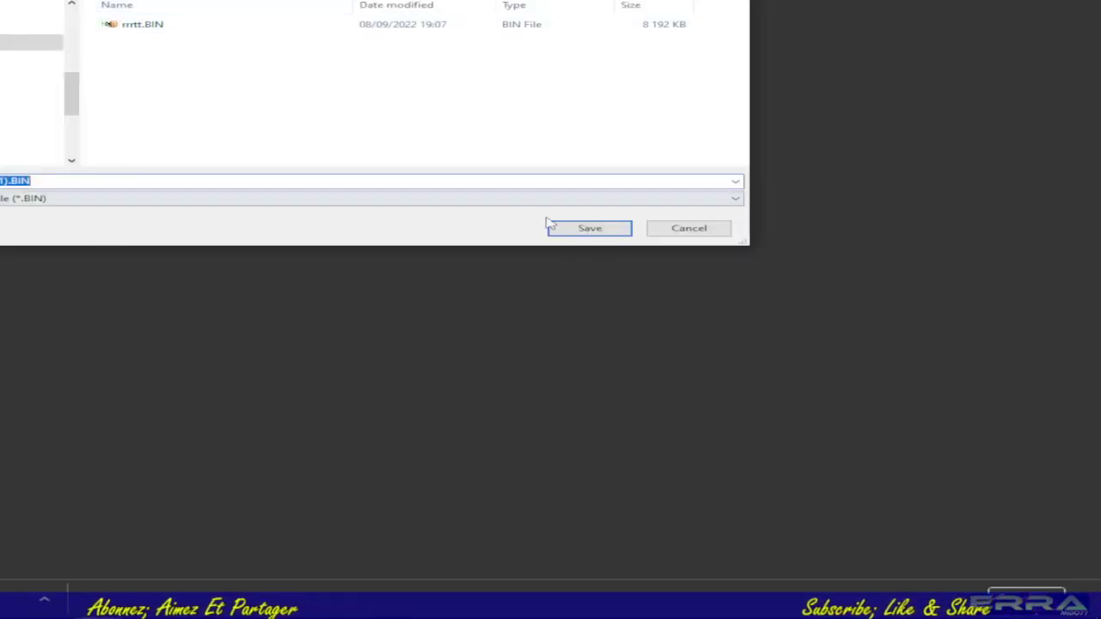
pyautogui.click(566, 231)
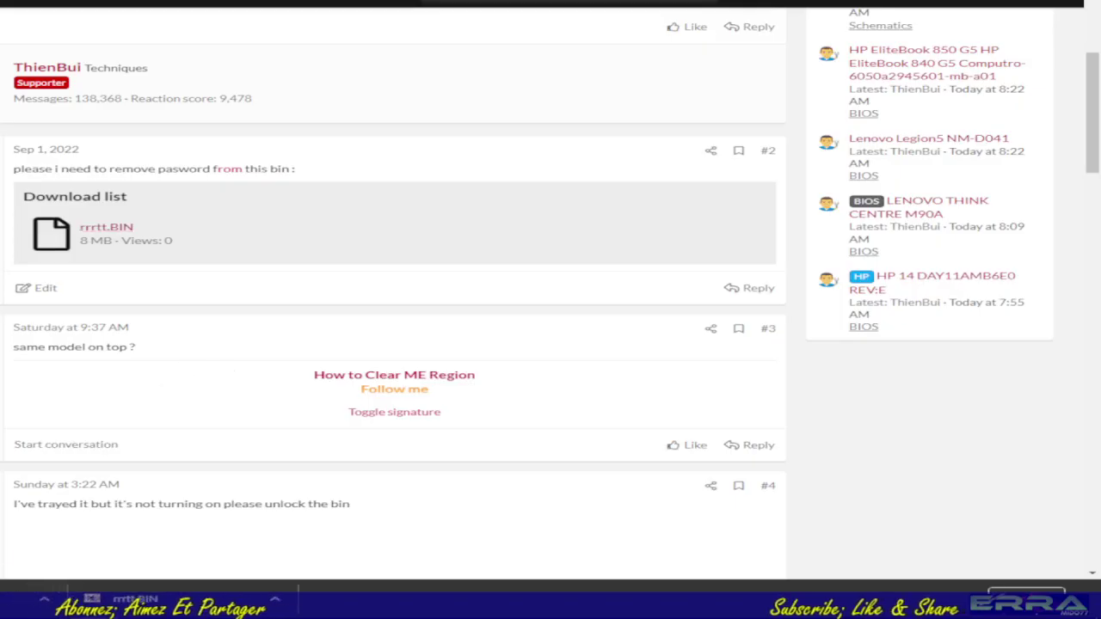
pyautogui.press('Escape')
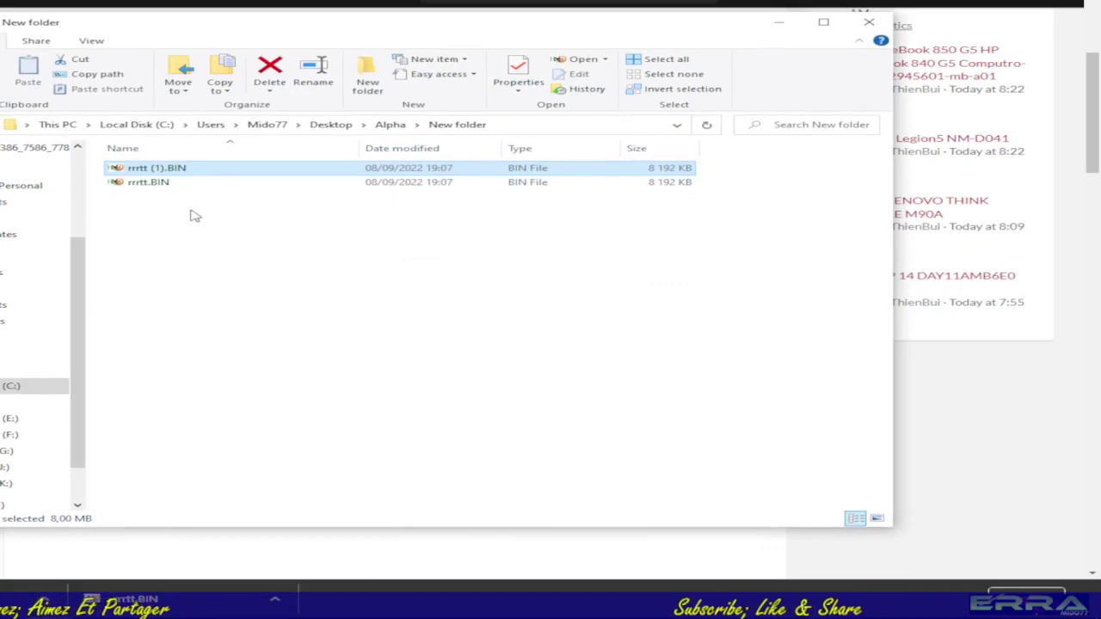
# Step: Open rrrtt (1).BIN and rrrtt.BIN together in HxD and reposition its window
pyautogui.moveTo(200, 204)
pyautogui.mouseDown()
pyautogui.moveTo(137, 196)
pyautogui.moveTo(105, 160)
pyautogui.mouseUp()
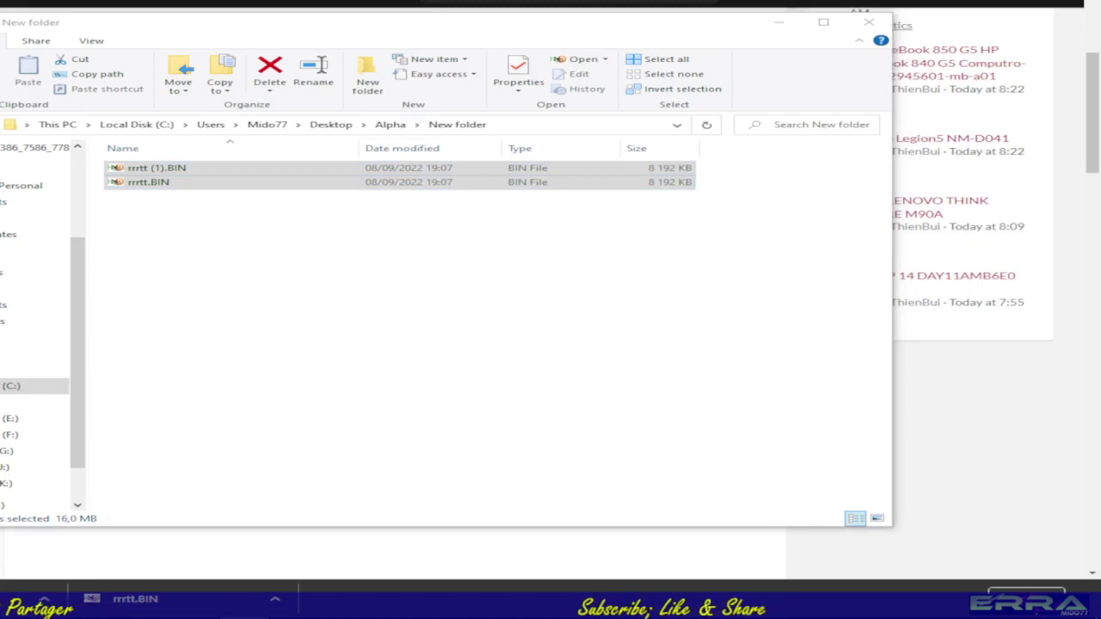
pyautogui.moveTo(466, 29); pyautogui.dragTo(543, 66)
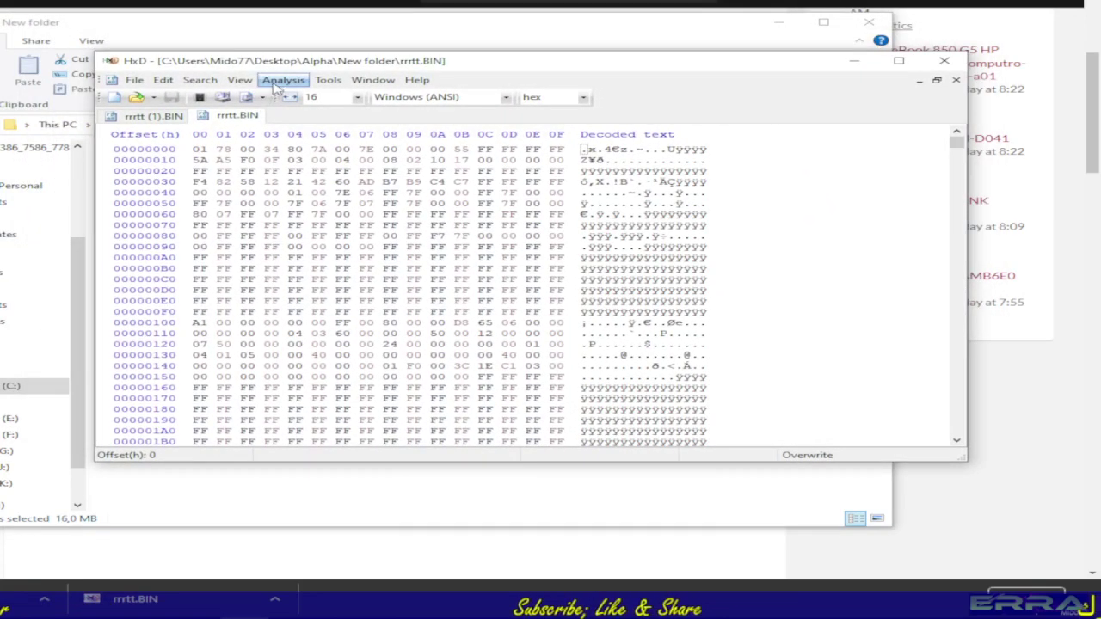
# Step: Run Data comparison on rrrtt.BIN and rrrtt (1).BIN, confirm they're identical, and close both
pyautogui.click(278, 82)
pyautogui.moveTo(333, 126)
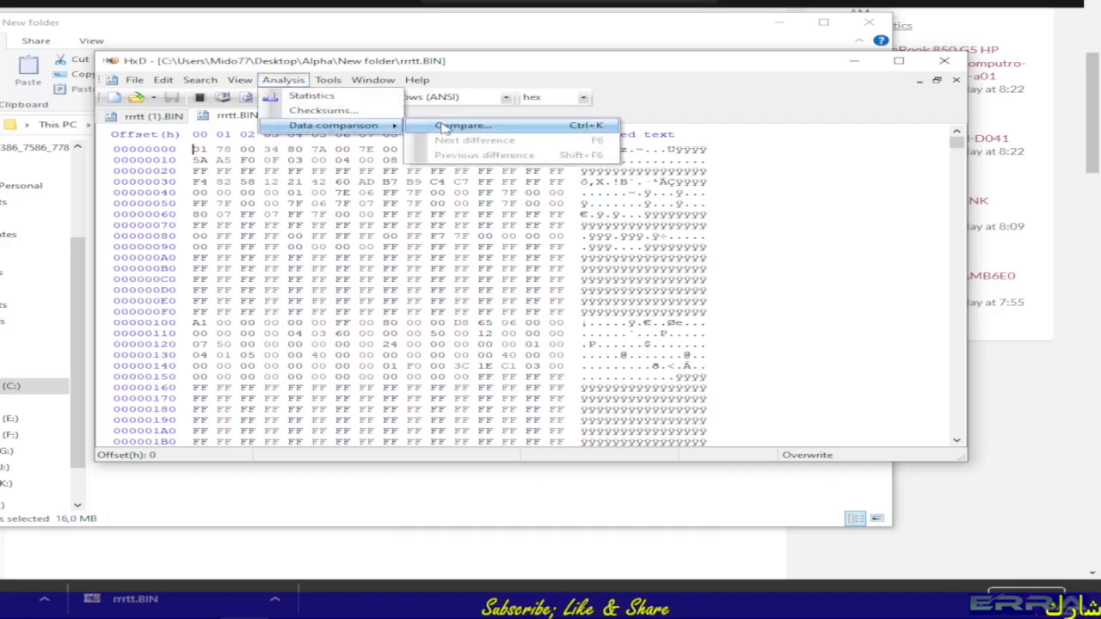
pyautogui.click(445, 128)
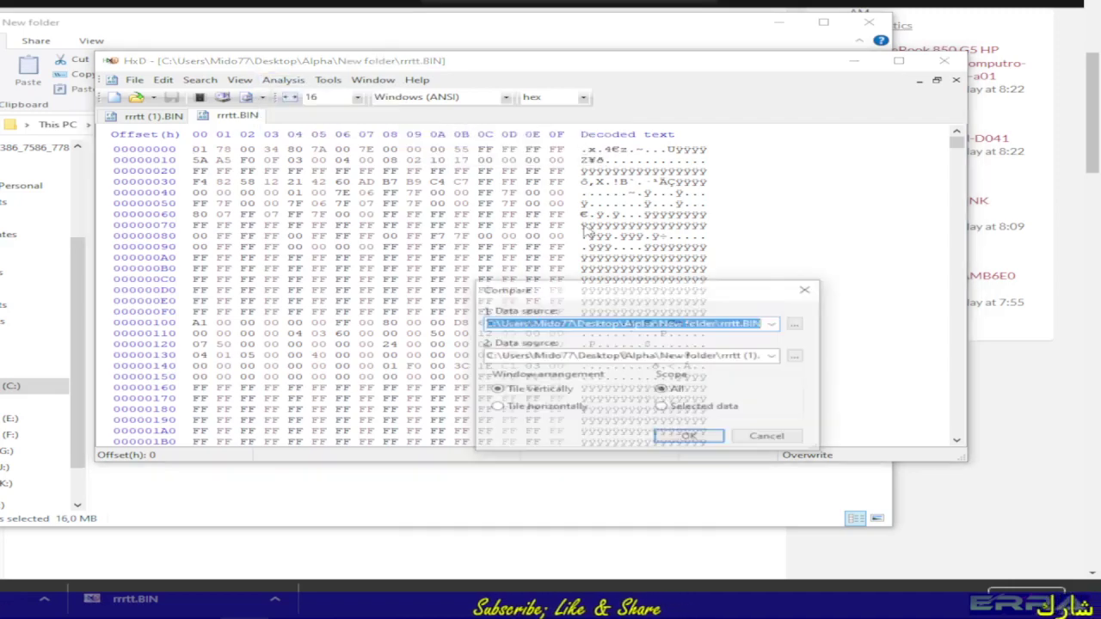
pyautogui.click(692, 438)
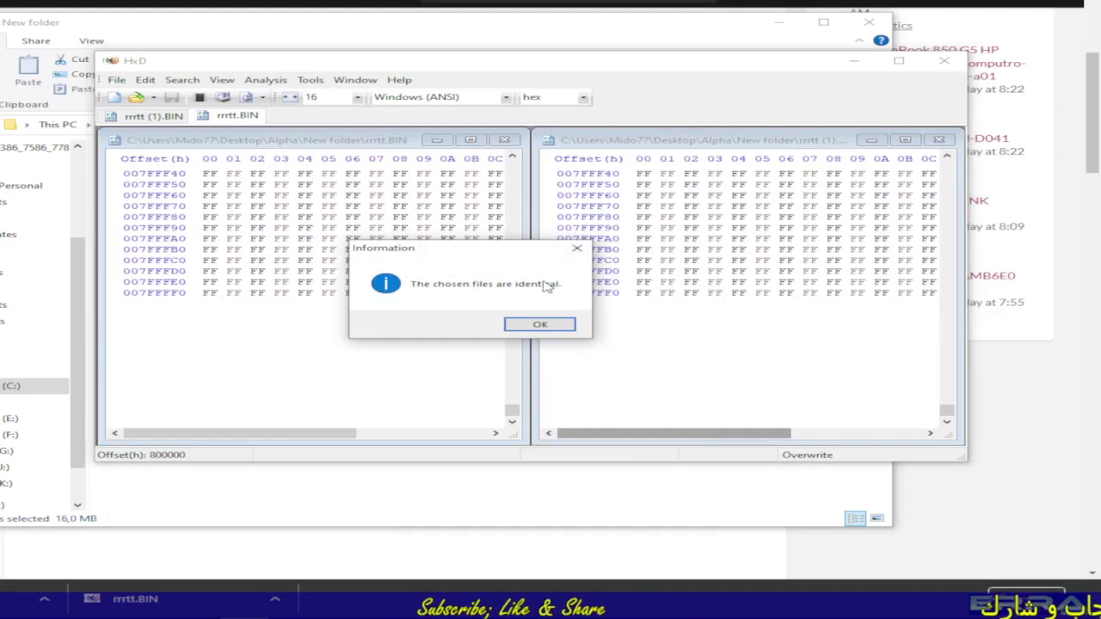
pyautogui.click(540, 325)
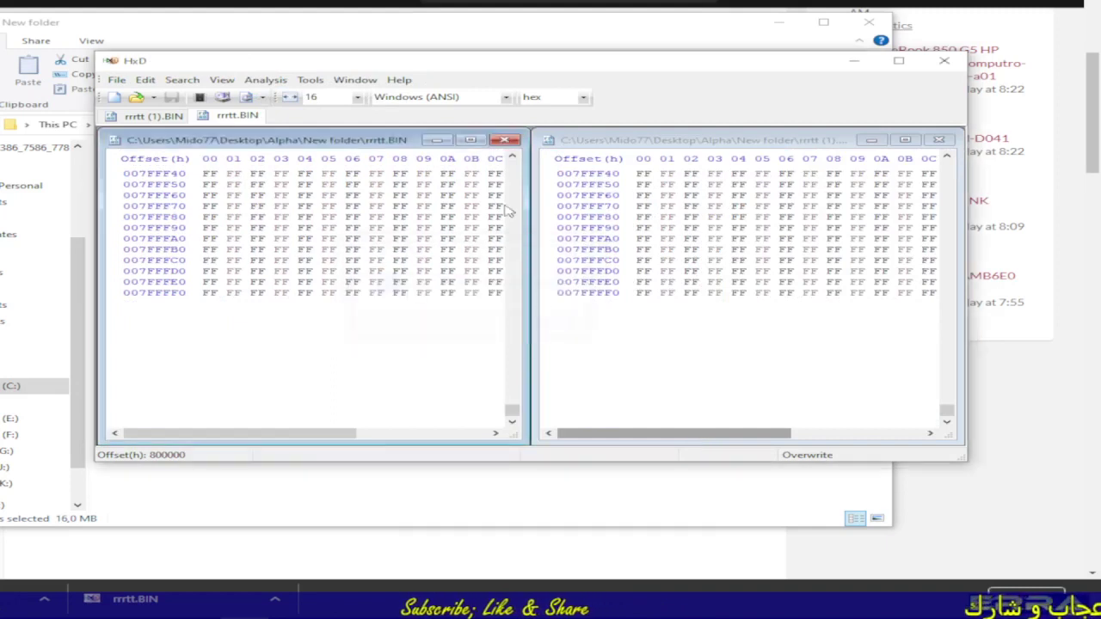
pyautogui.click(505, 140)
pyautogui.click(938, 140)
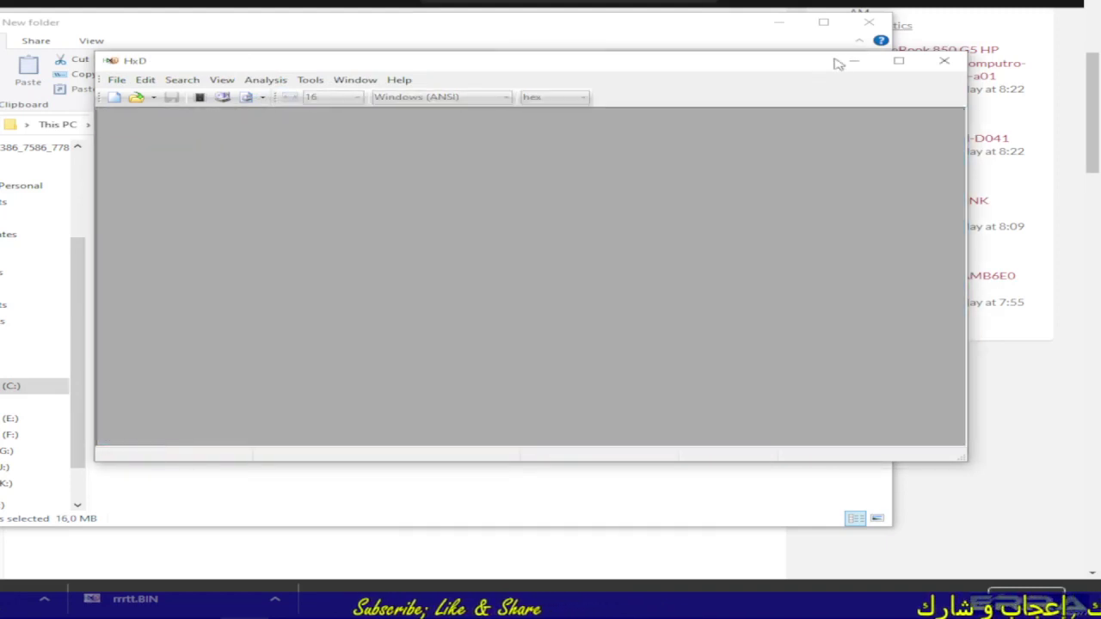
# Step: Minimize HxD to get back to the browser
pyautogui.click(854, 66)
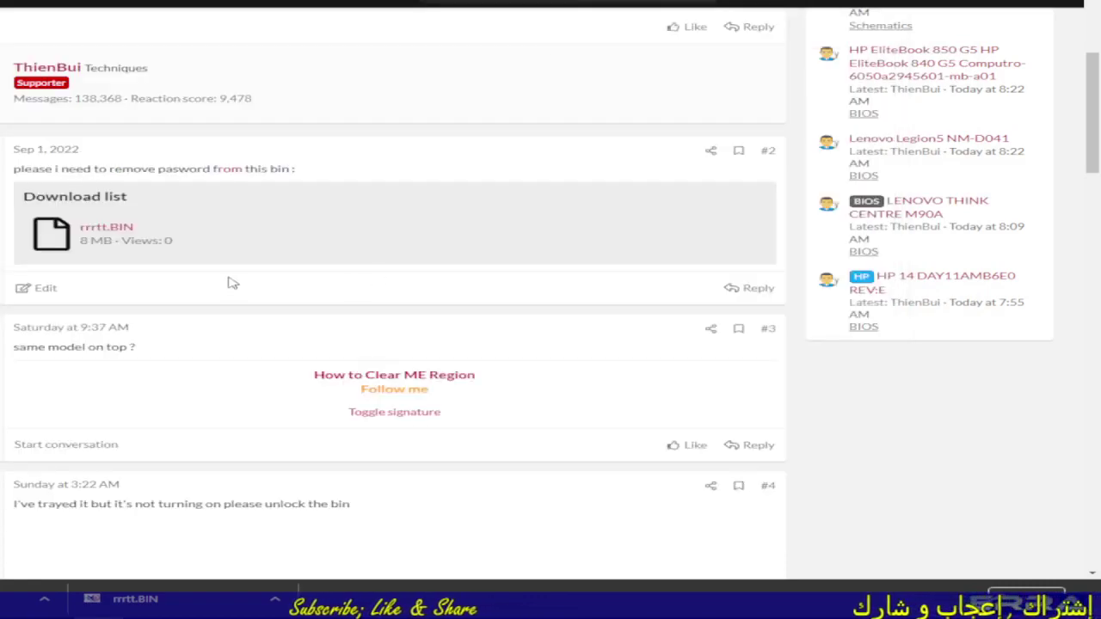
pyautogui.scroll(4, 231, 283)
pyautogui.scroll(-3, 230, 283)
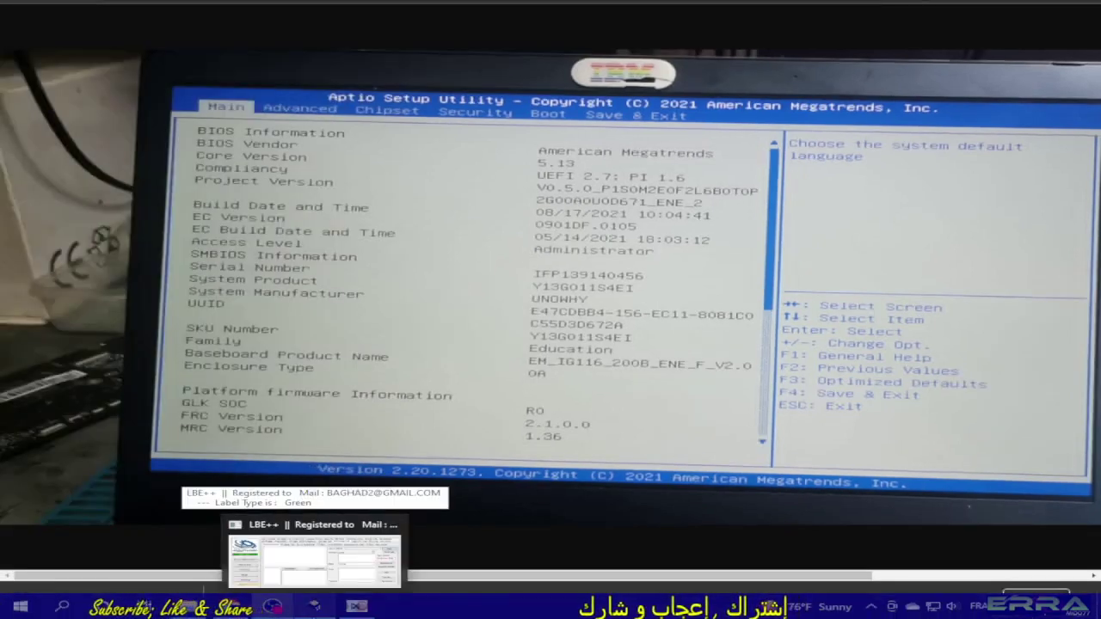
# Step: Open egyfixlab's Password Decryptor and load rrrtt.BIN from the Alpha New folder
pyautogui.click(315, 607)
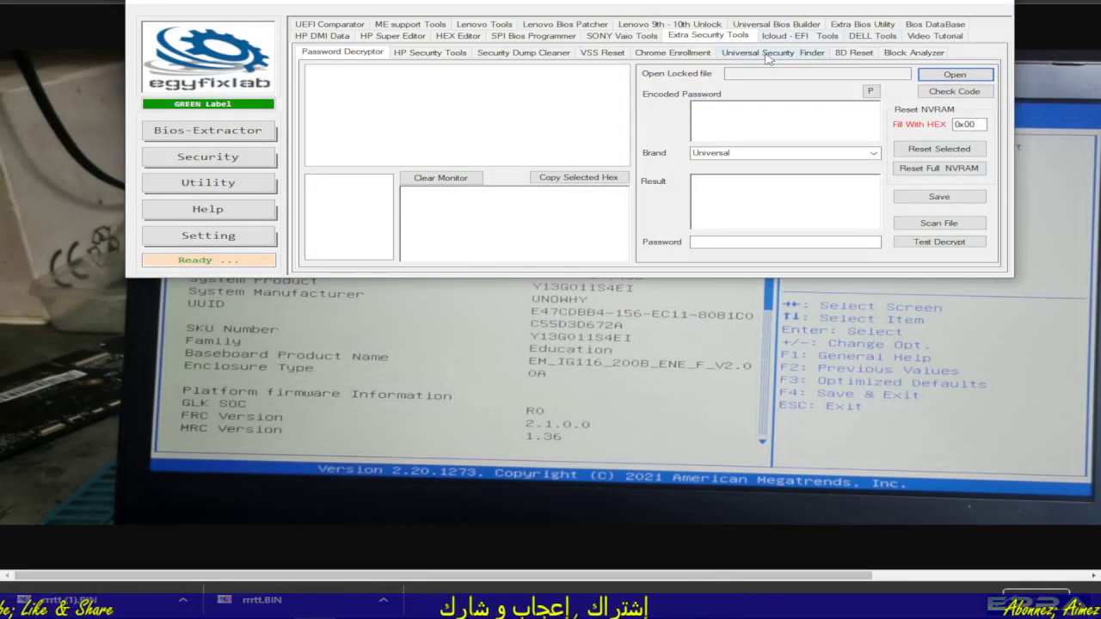
pyautogui.click(692, 40)
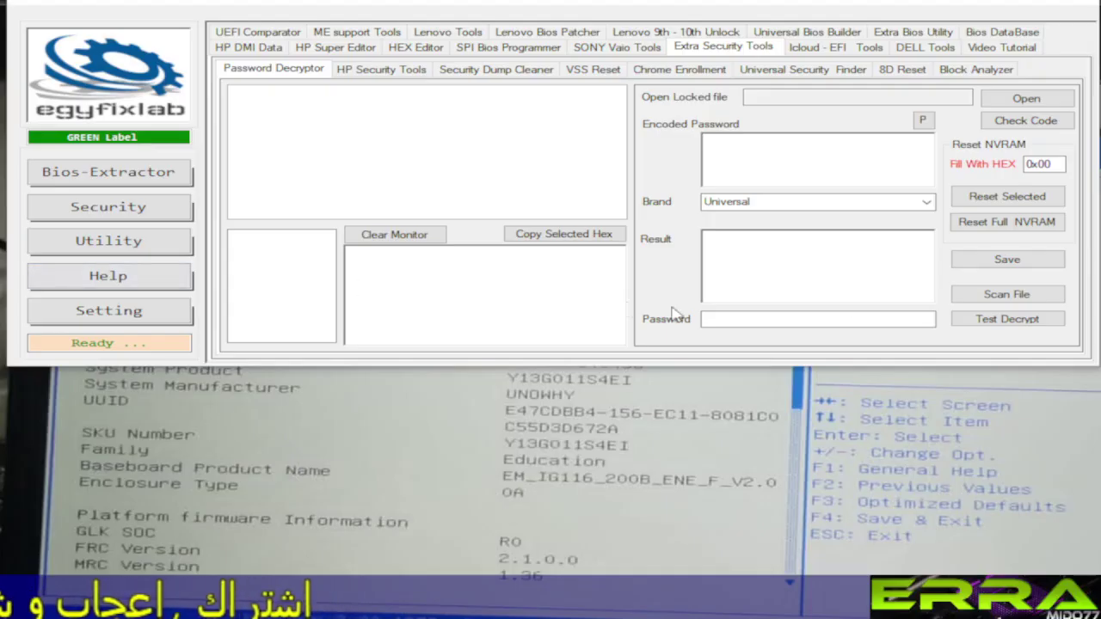
pyautogui.click(617, 47)
pyautogui.click(711, 49)
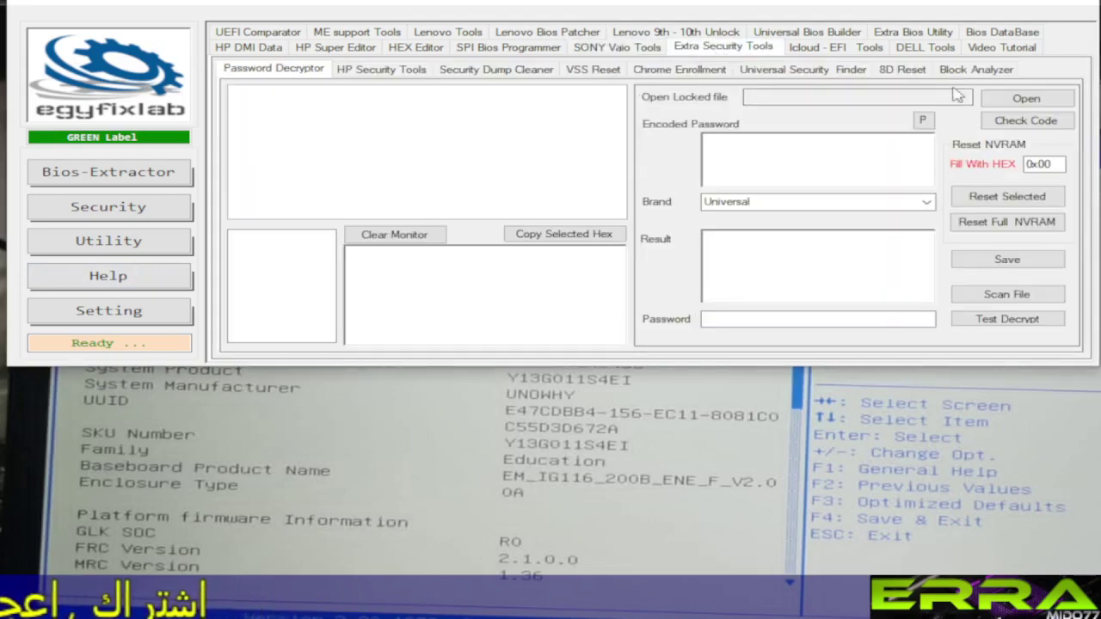
pyautogui.click(1022, 99)
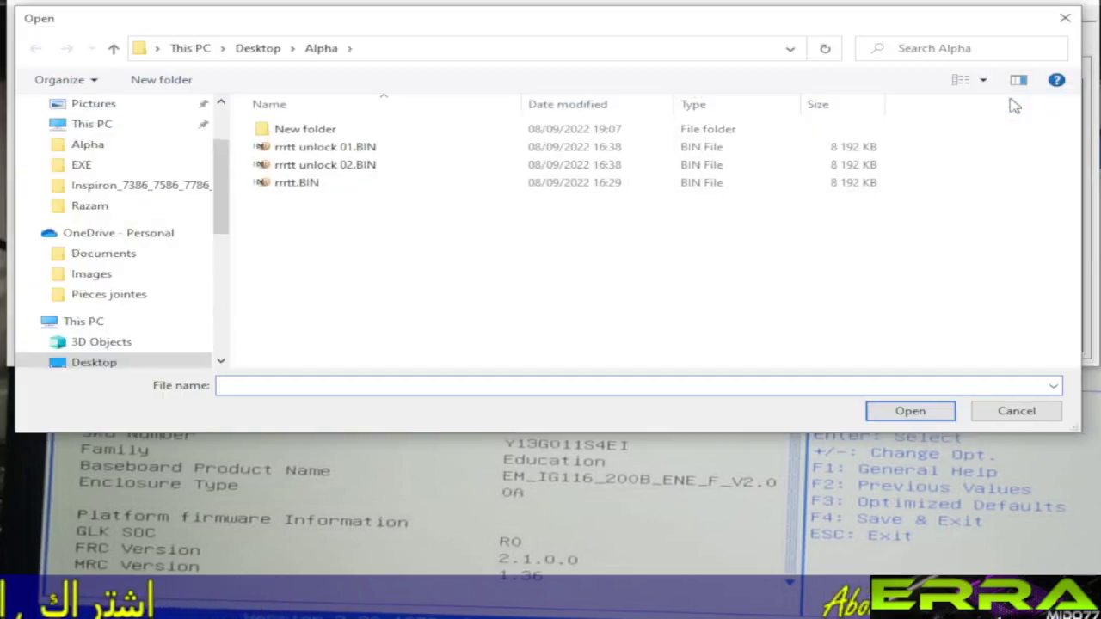
pyautogui.doubleClick(325, 133)
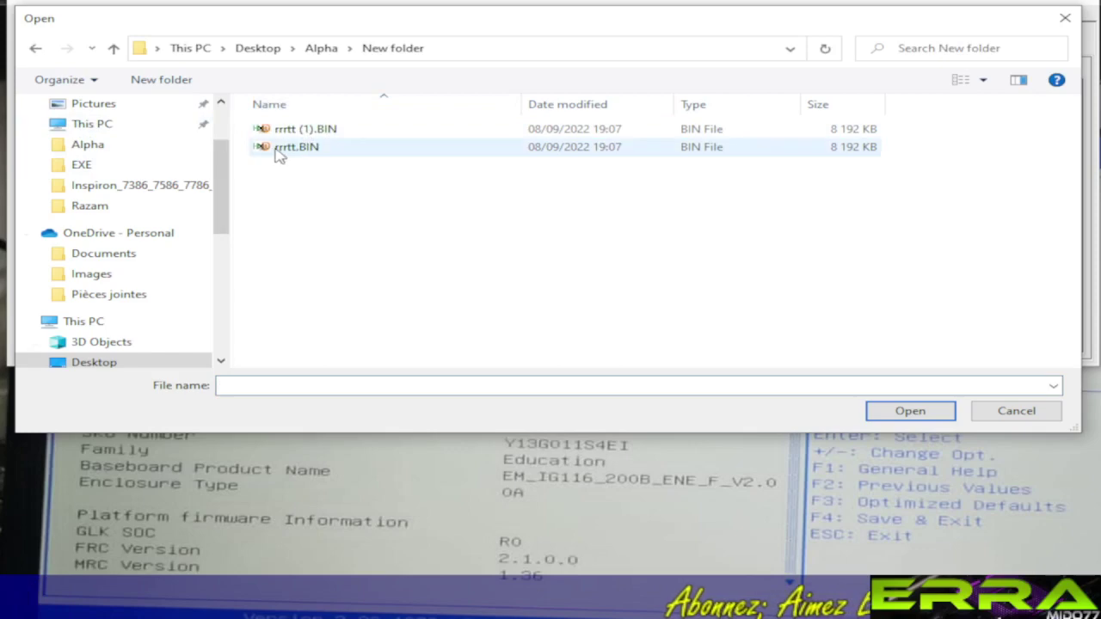
pyautogui.doubleClick(297, 147)
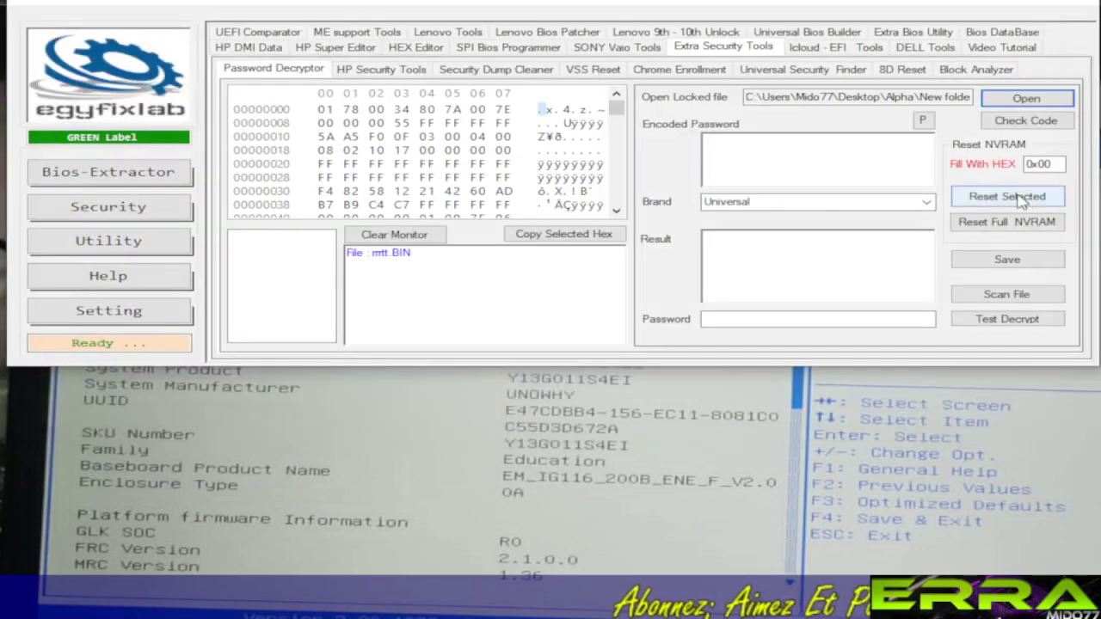
# Step: Run Check Code on rrrtt.BIN and repeatedly view the blocks at 1601181, 2082569 and 2150875
pyautogui.click(1025, 120)
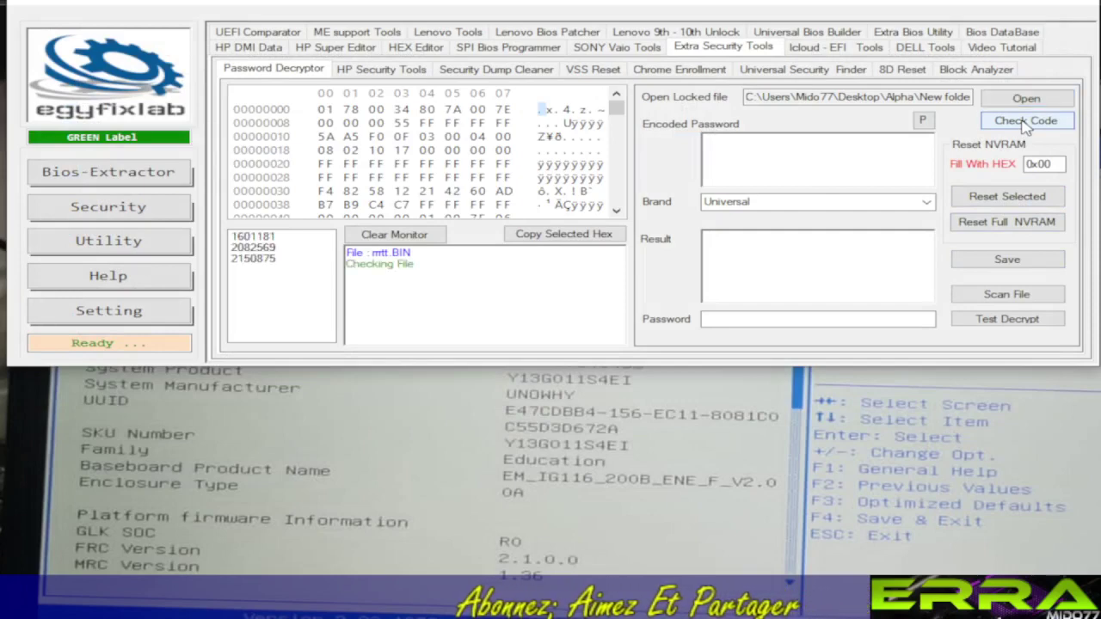
pyautogui.click(264, 238)
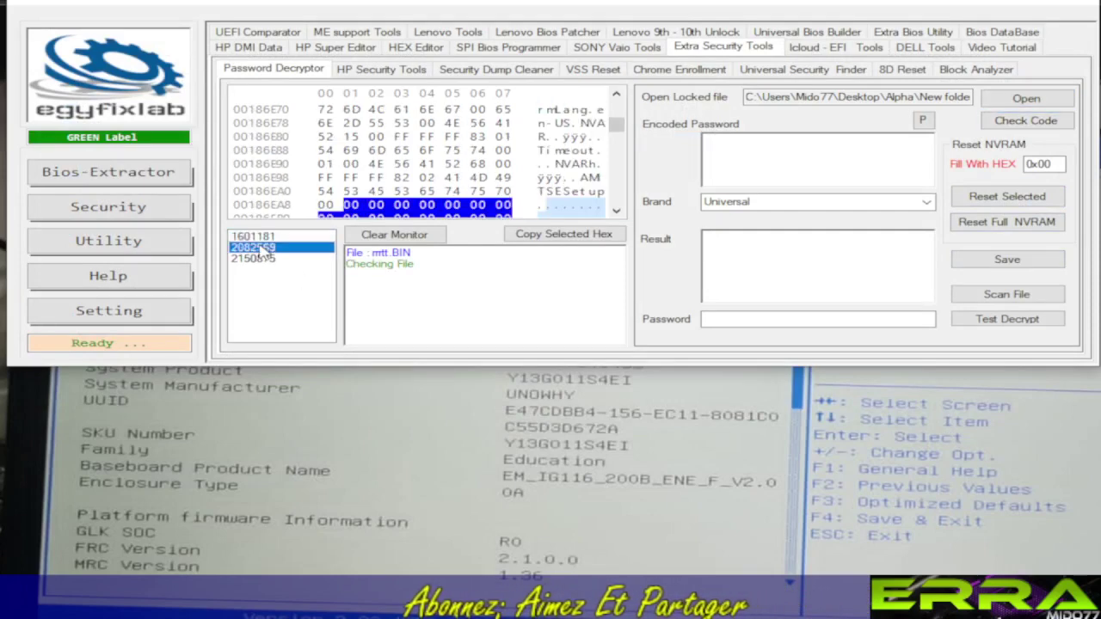
pyautogui.click(262, 258)
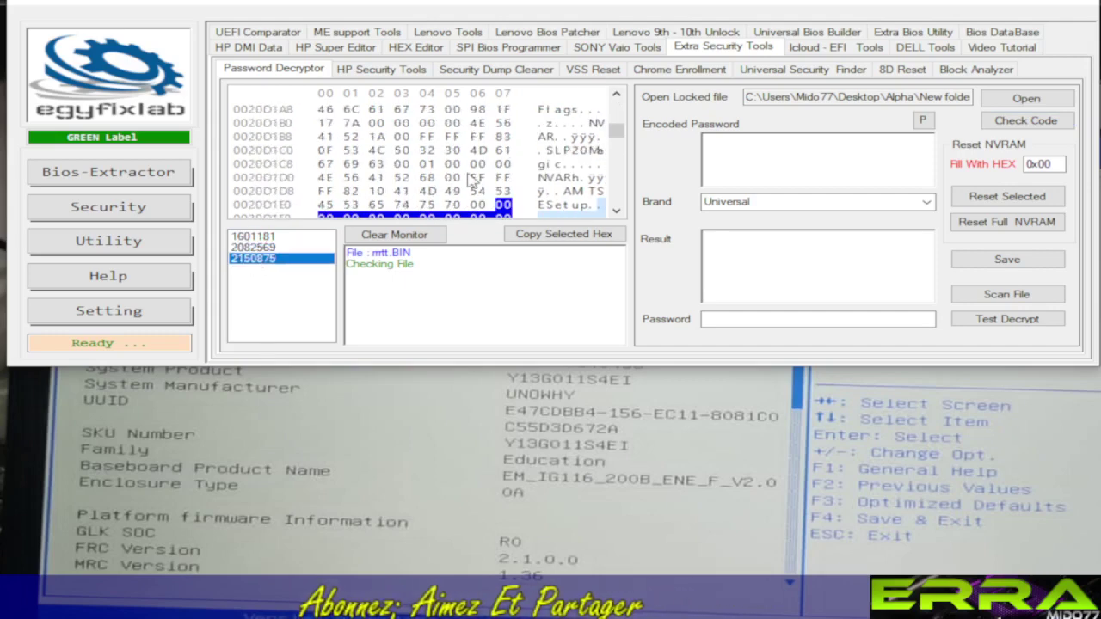
pyautogui.click(249, 237)
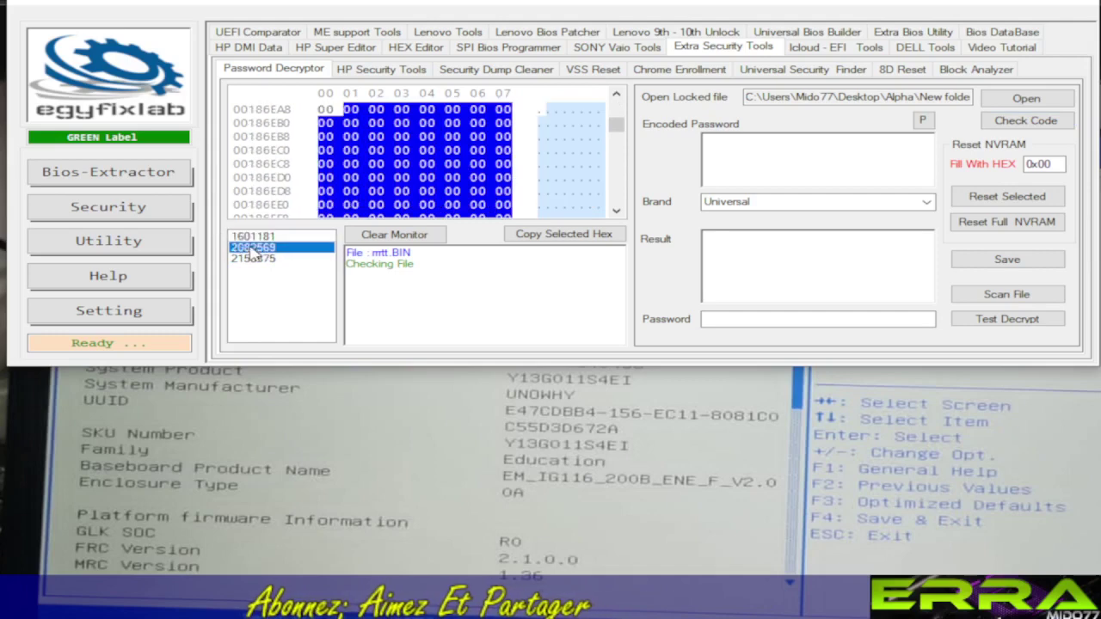
pyautogui.click(254, 258)
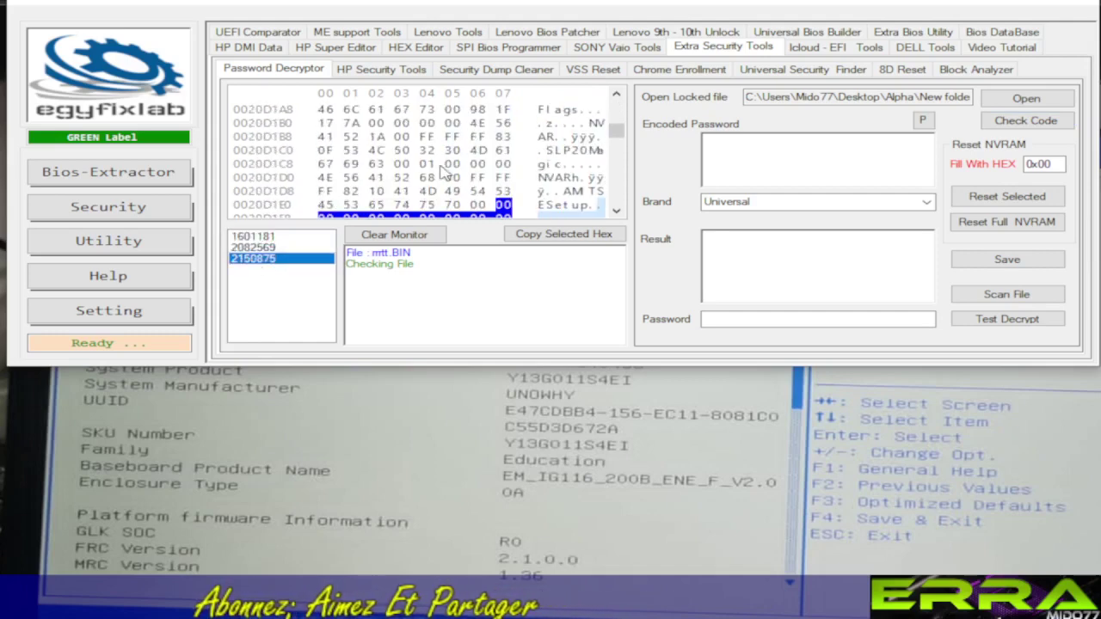
pyautogui.click(254, 248)
pyautogui.click(255, 258)
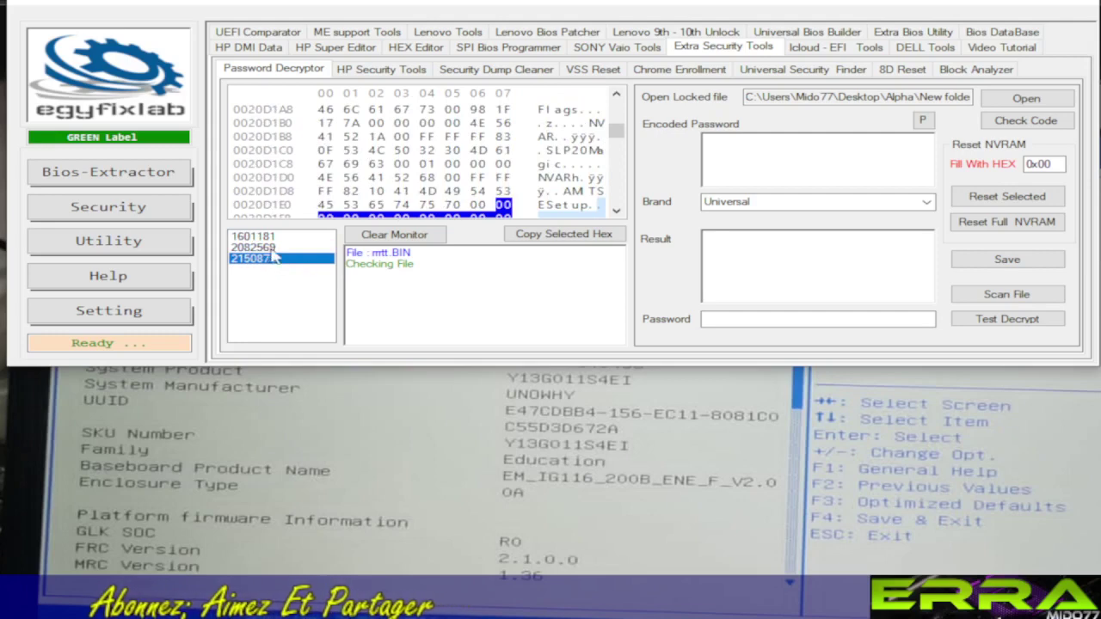
pyautogui.click(258, 237)
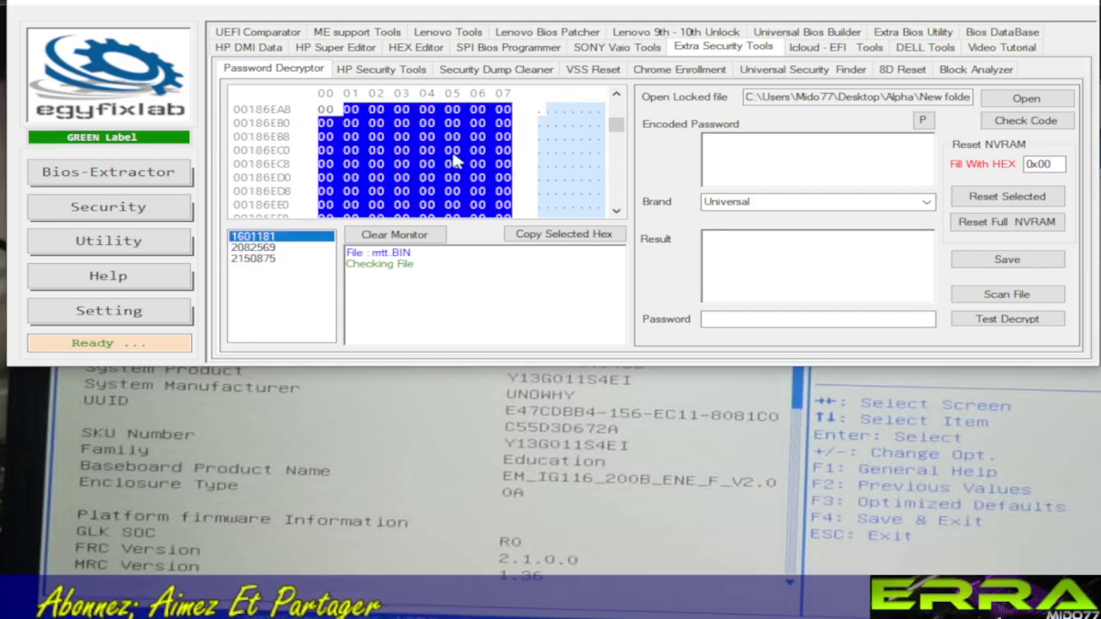
pyautogui.scroll(-1, 456, 161)
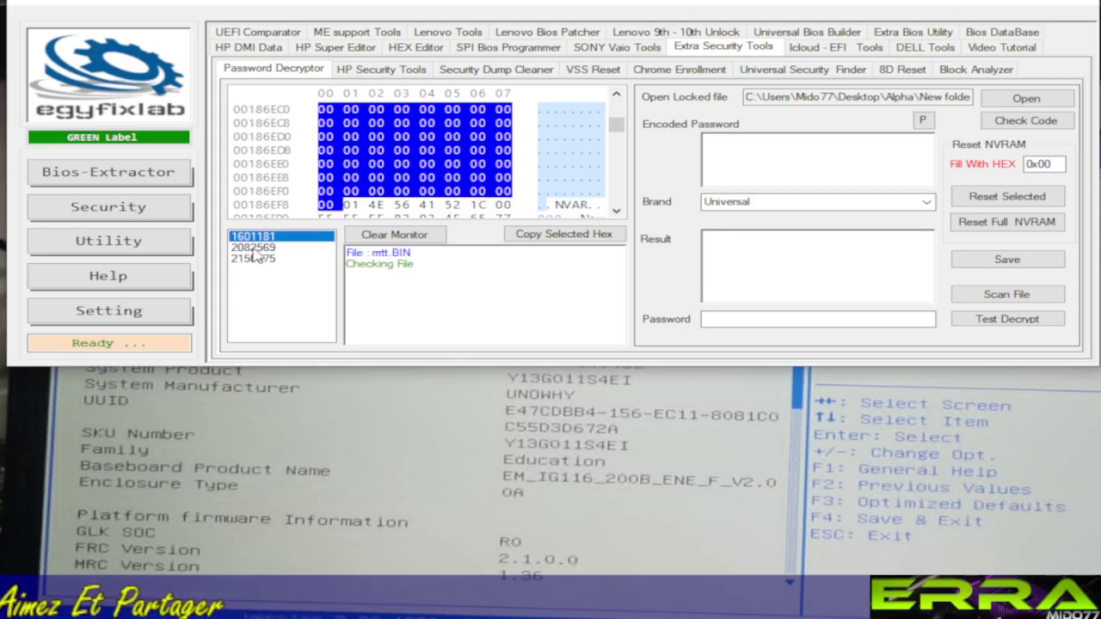
pyautogui.click(254, 248)
pyautogui.scroll(-1, 451, 172)
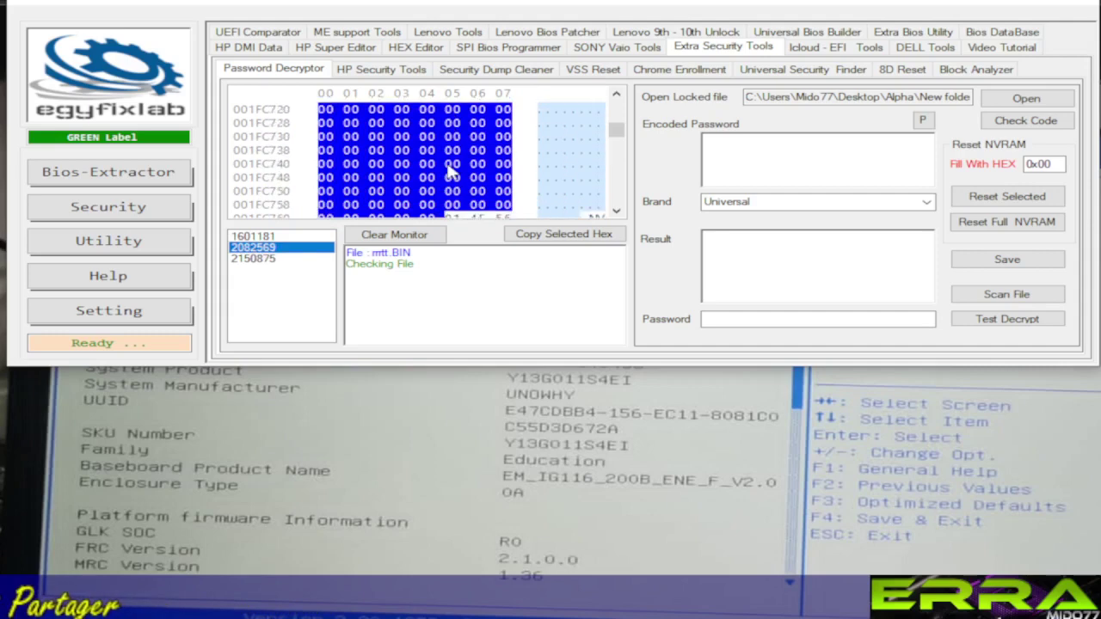
pyautogui.click(255, 259)
pyautogui.scroll(-3, 444, 178)
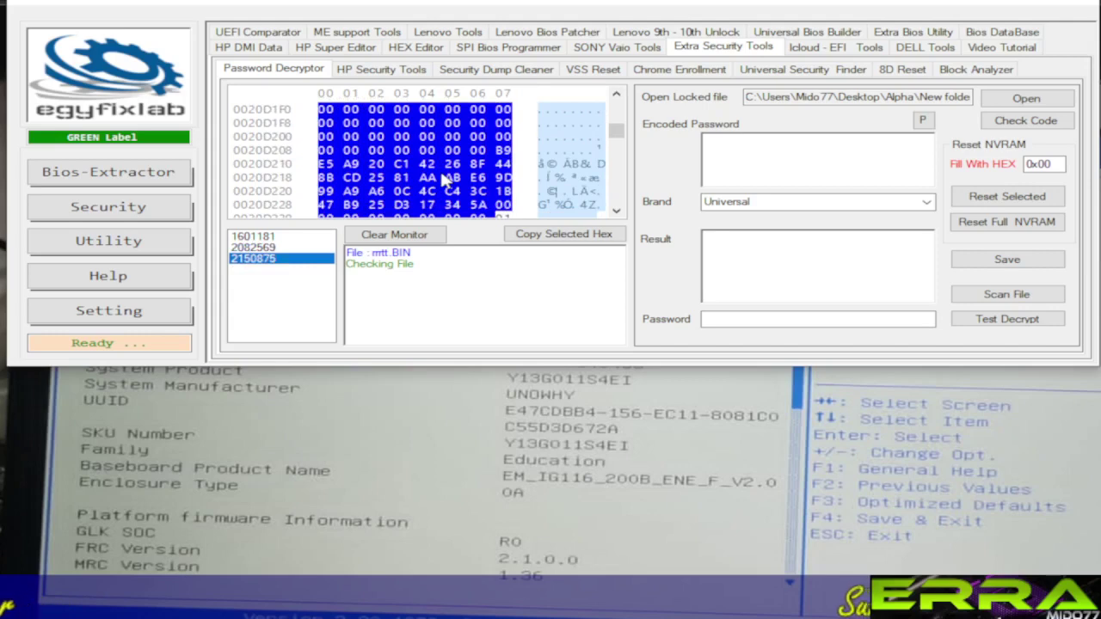
pyautogui.scroll(-1, 446, 178)
pyautogui.scroll(1, 450, 178)
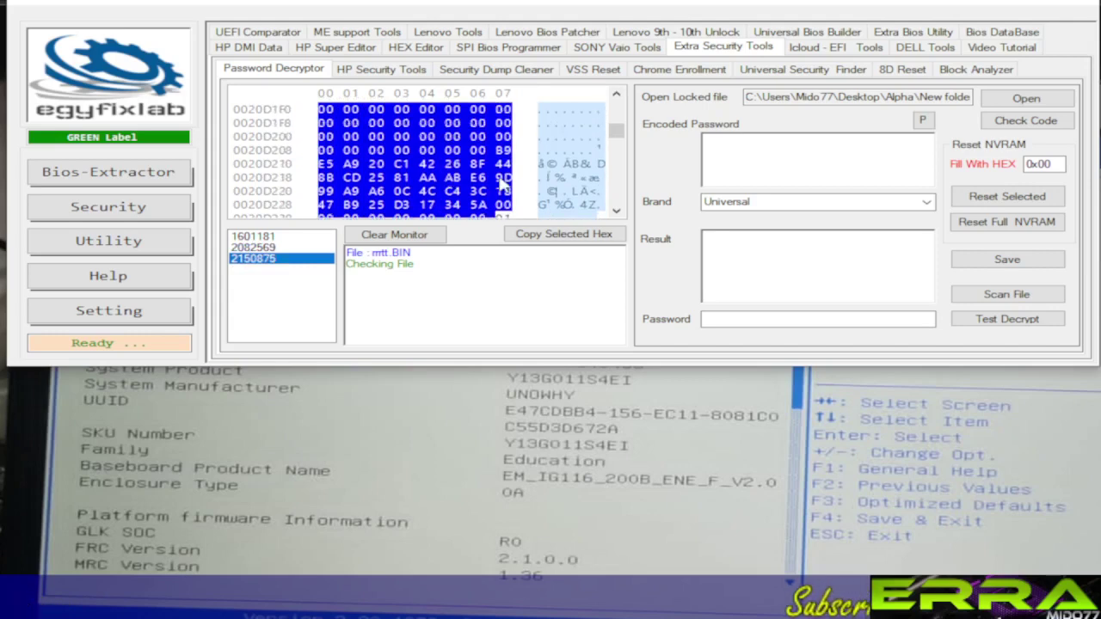
# Step: Select the encoded password hex string taken from offset 2150875
pyautogui.click(1015, 296)
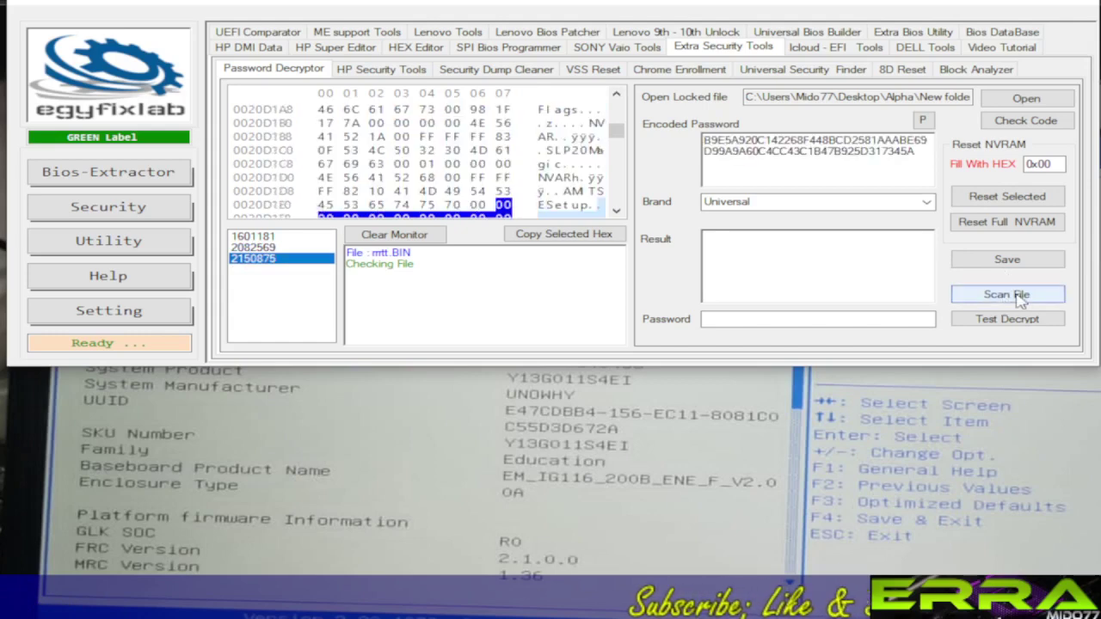
pyautogui.doubleClick(921, 156)
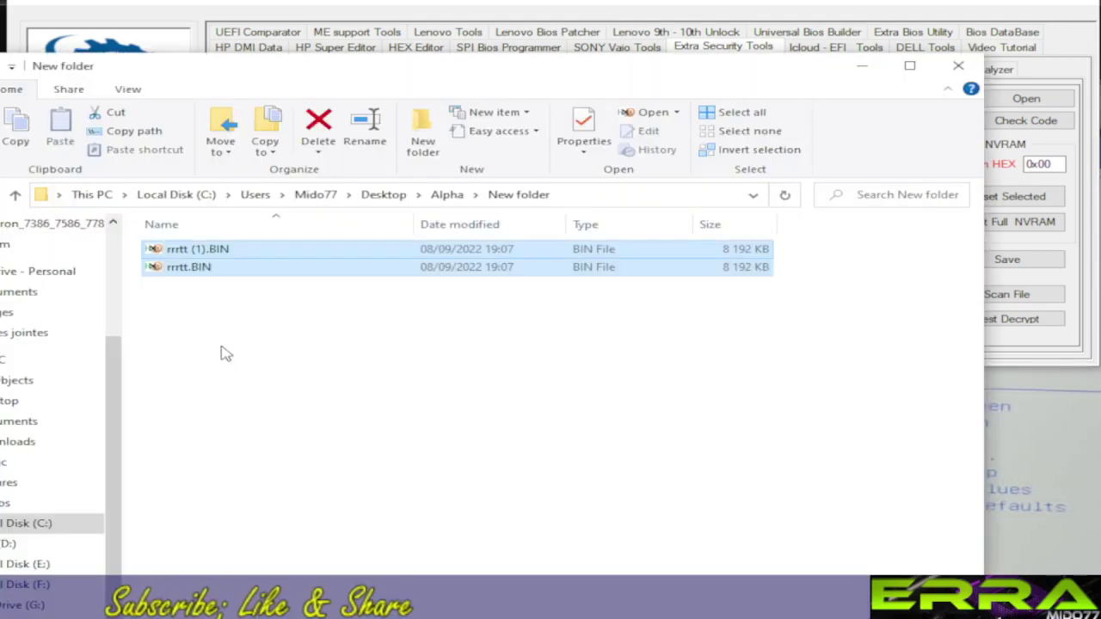
# Step: Open rrrtt.BIN in HxD and enter the encoded password as a hex-value search
pyautogui.click(201, 295)
pyautogui.doubleClick(191, 272)
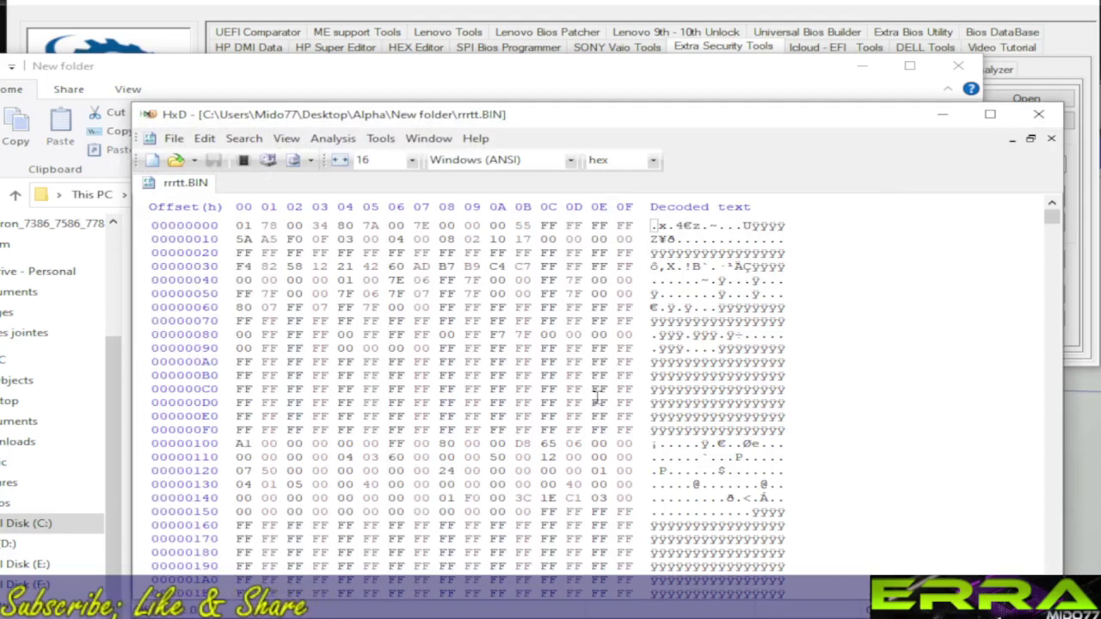
pyautogui.hotkey('ctrl', 'f')
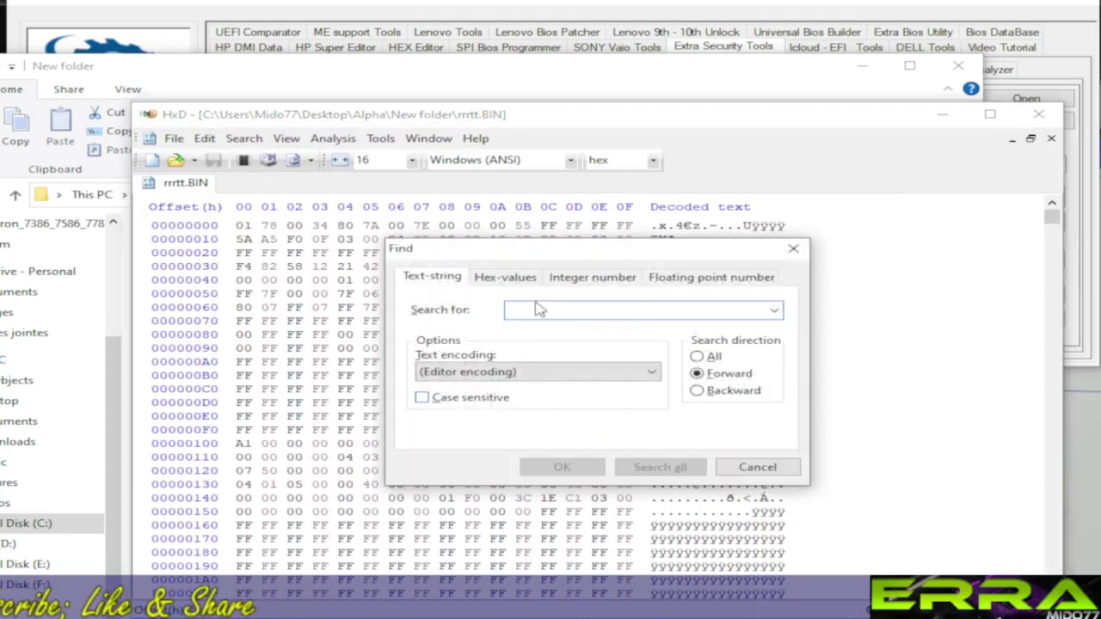
pyautogui.click(507, 278)
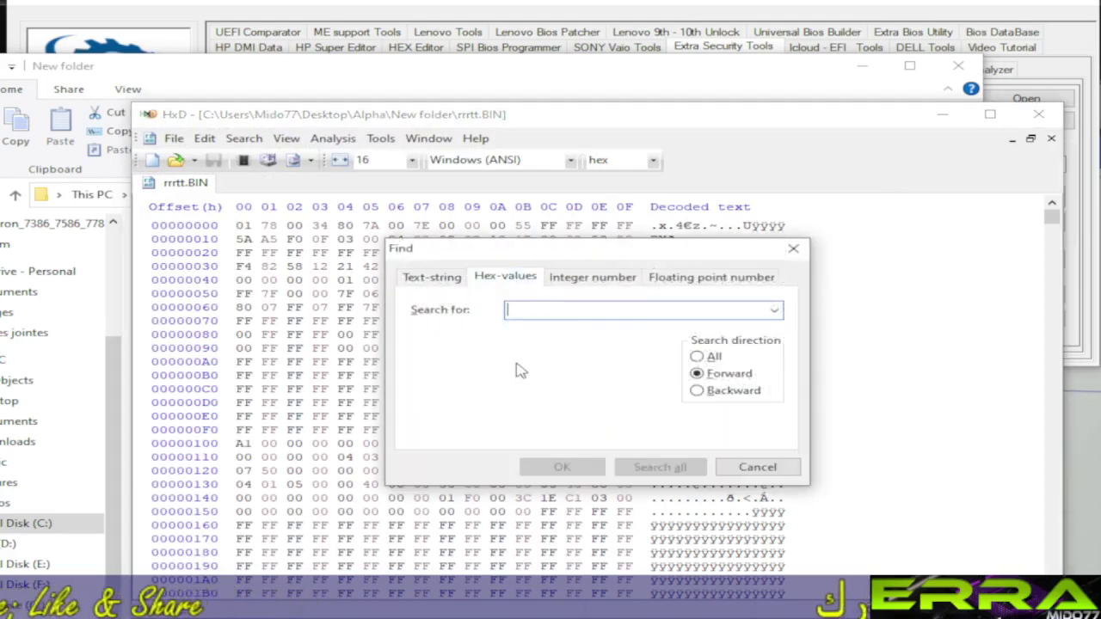
pyautogui.hotkey('ctrl', 'v')
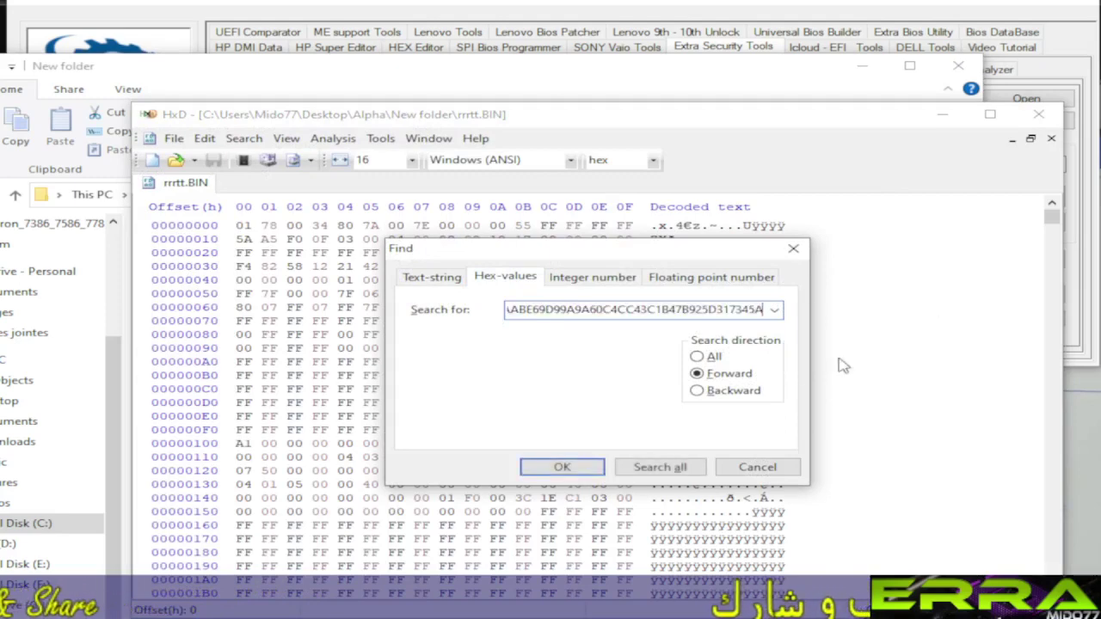
# Step: Search all directions, finding the password bytes only once, at offset 20D20F
pyautogui.click(710, 360)
pyautogui.click(571, 473)
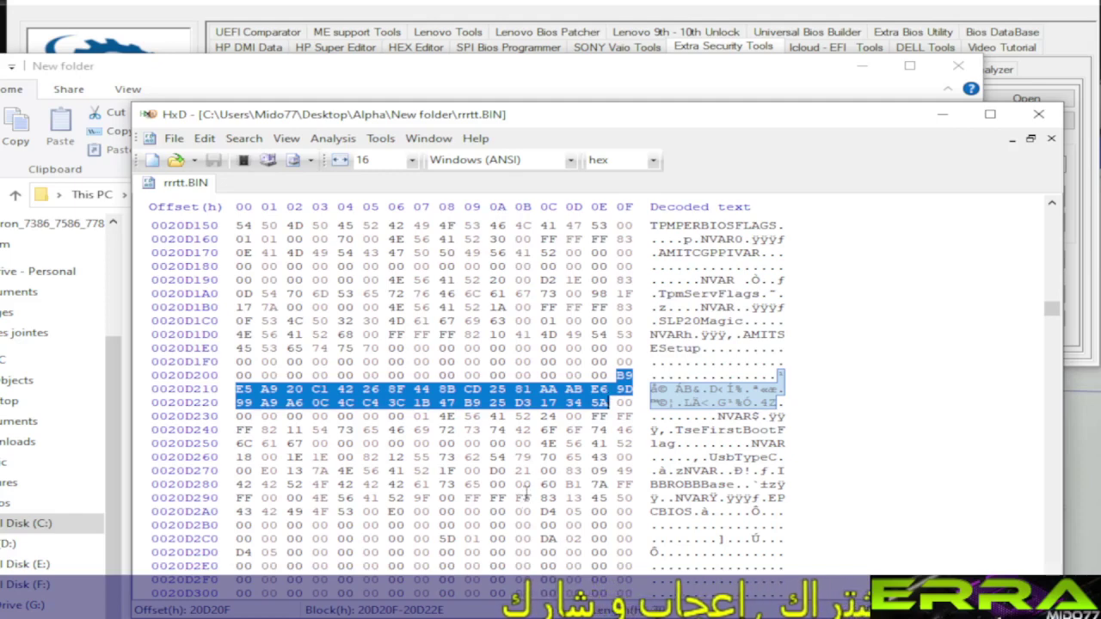
pyautogui.press('F3')
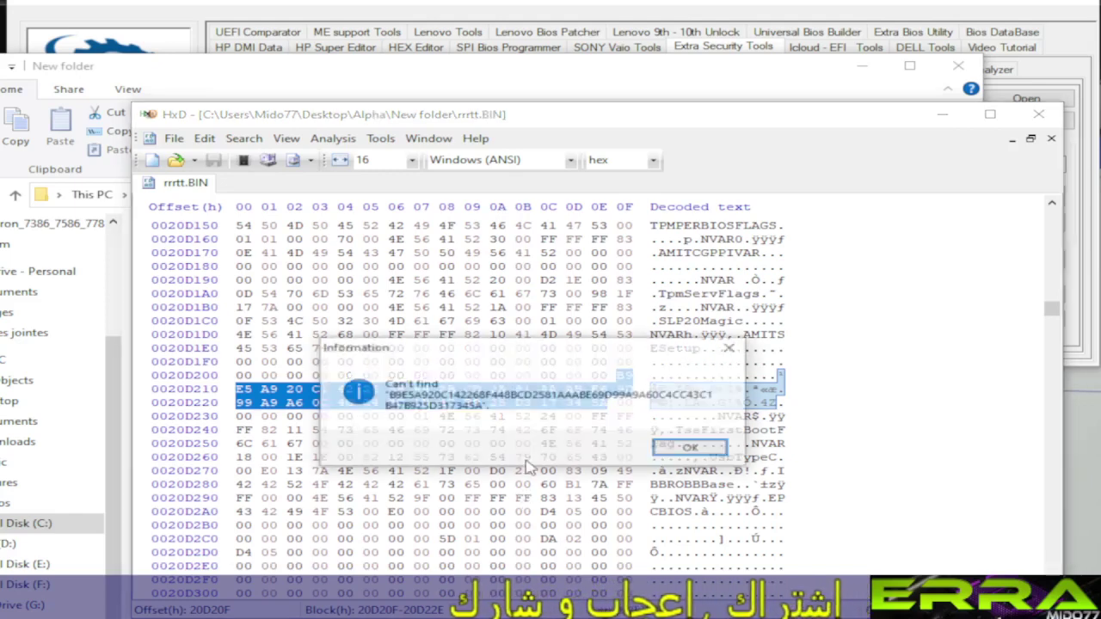
pyautogui.click(692, 448)
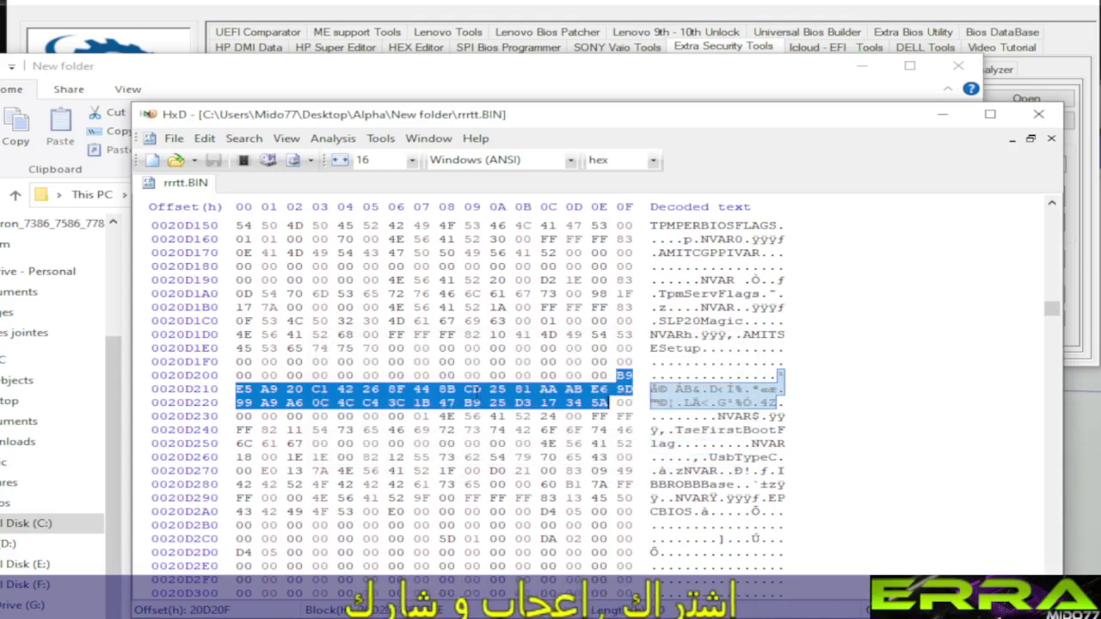
# Step: Fill the selected 20-byte password block with hex value 00
pyautogui.rightClick(477, 394)
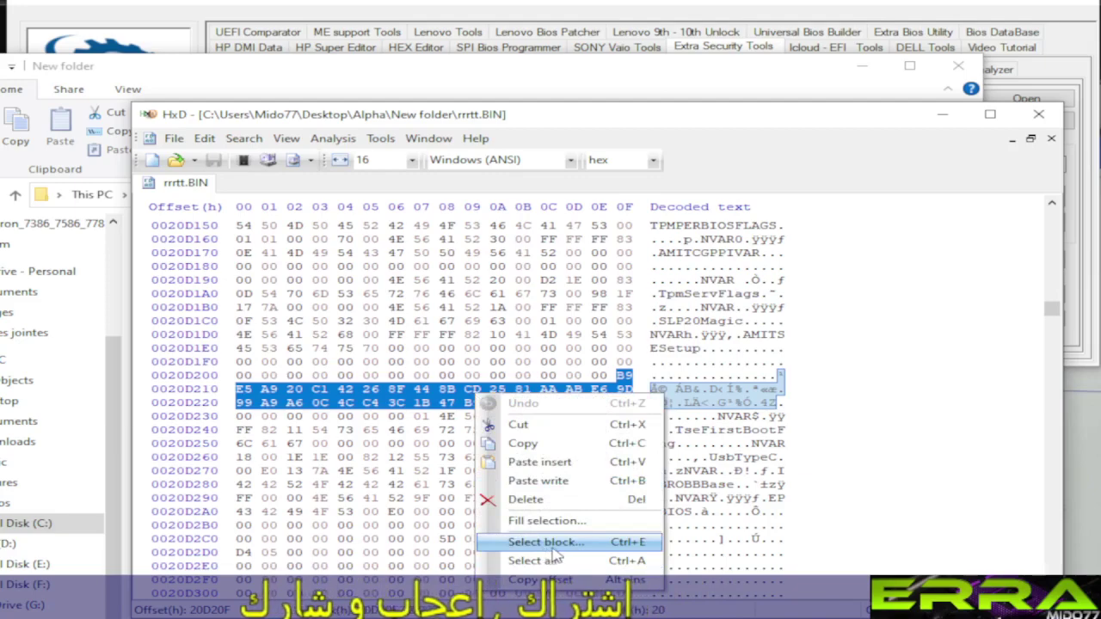
pyautogui.click(542, 522)
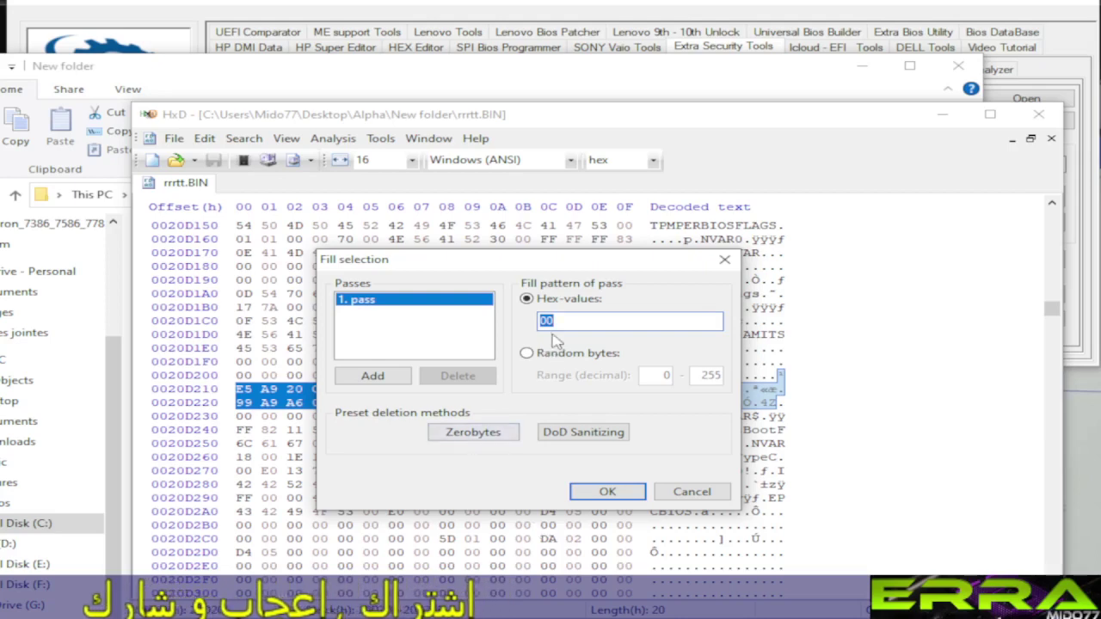
pyautogui.press('BackSpace')
pyautogui.write('00')
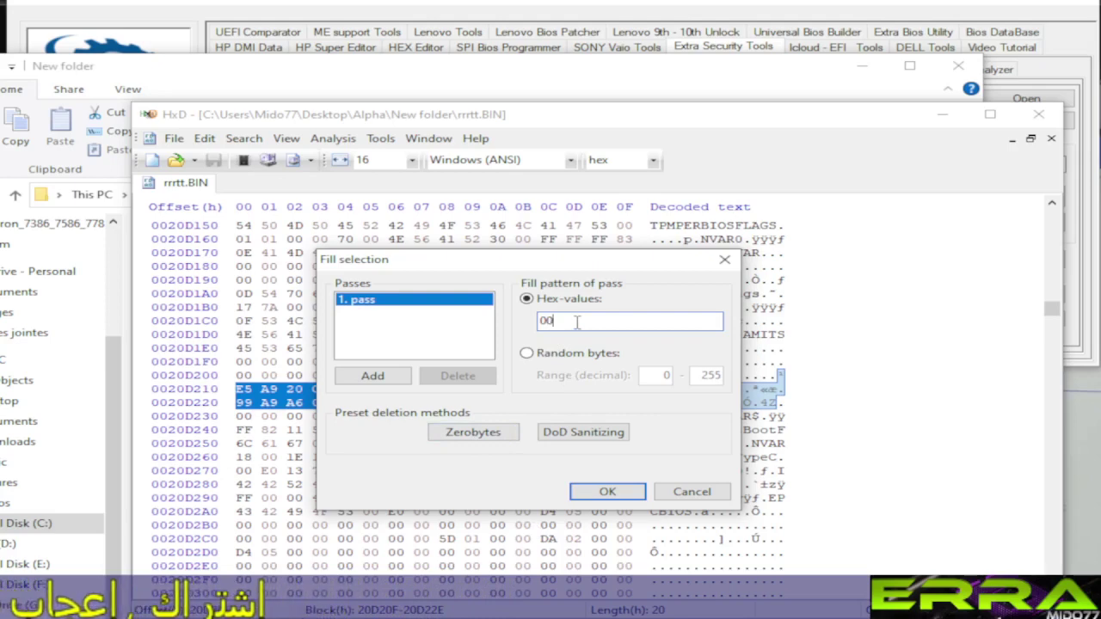
# Step: Zero the password bytes and save the dump as rrrtt UNLOCKED.BIN in New folder
pyautogui.click(607, 491)
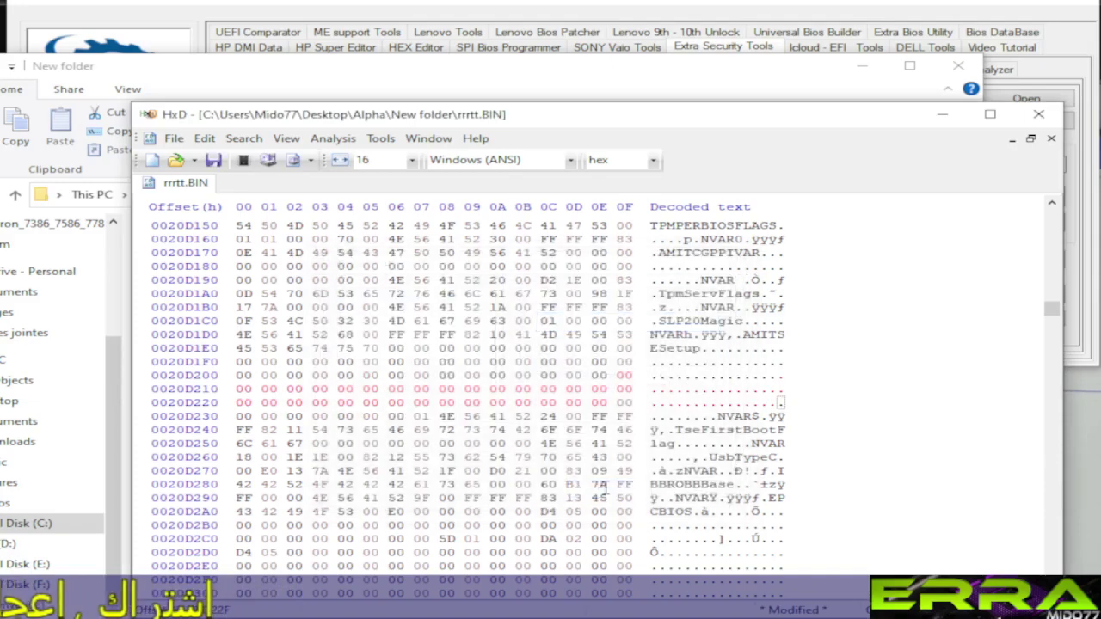
pyautogui.click(173, 138)
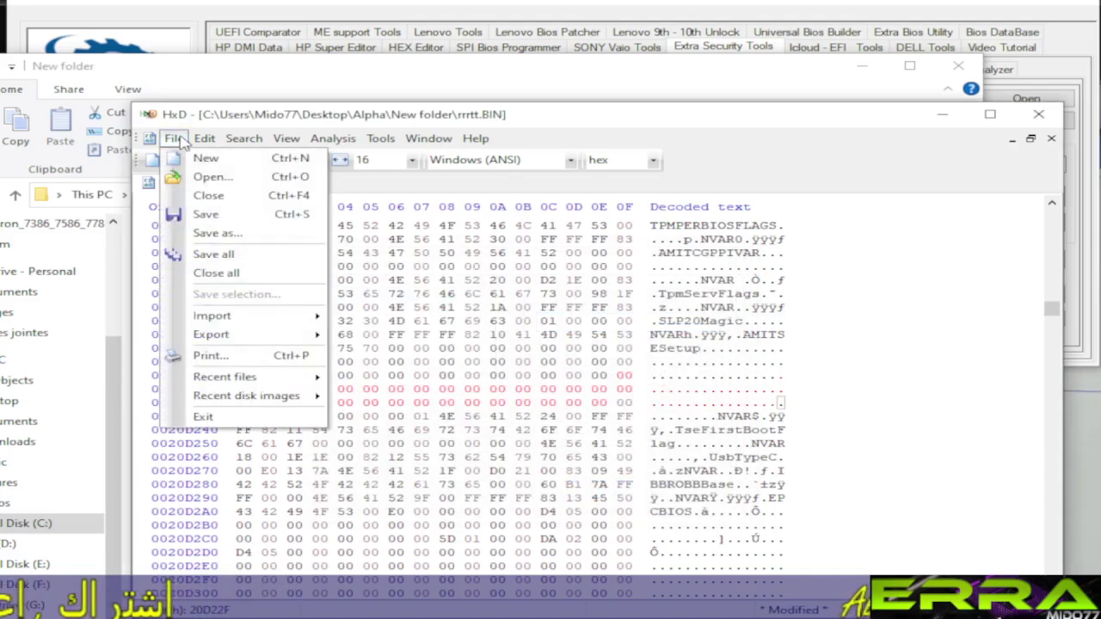
pyautogui.click(228, 236)
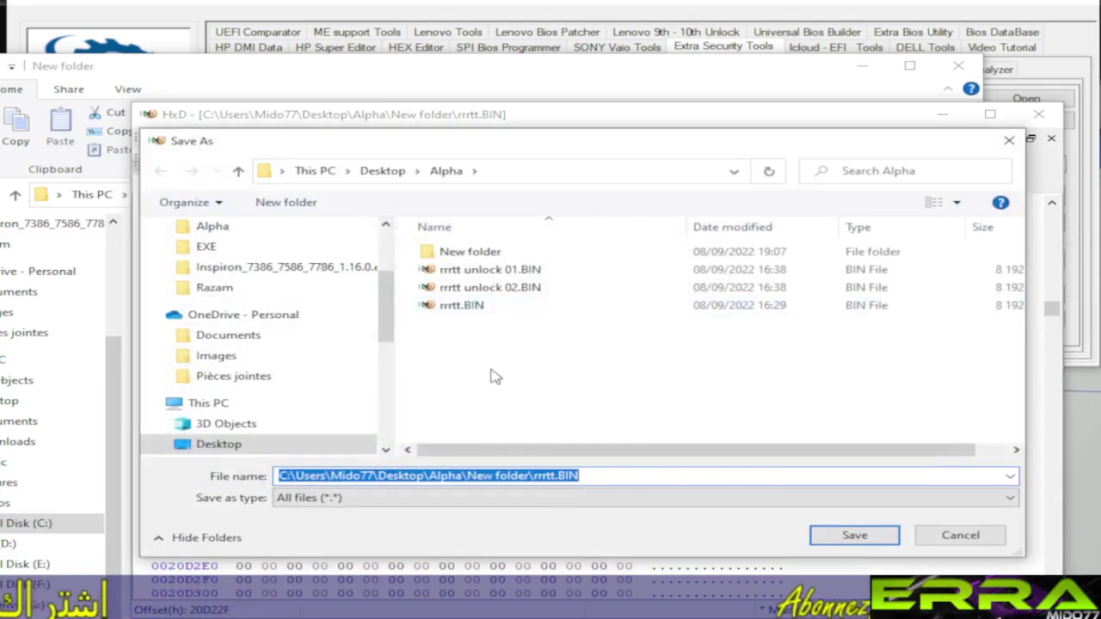
pyautogui.doubleClick(482, 258)
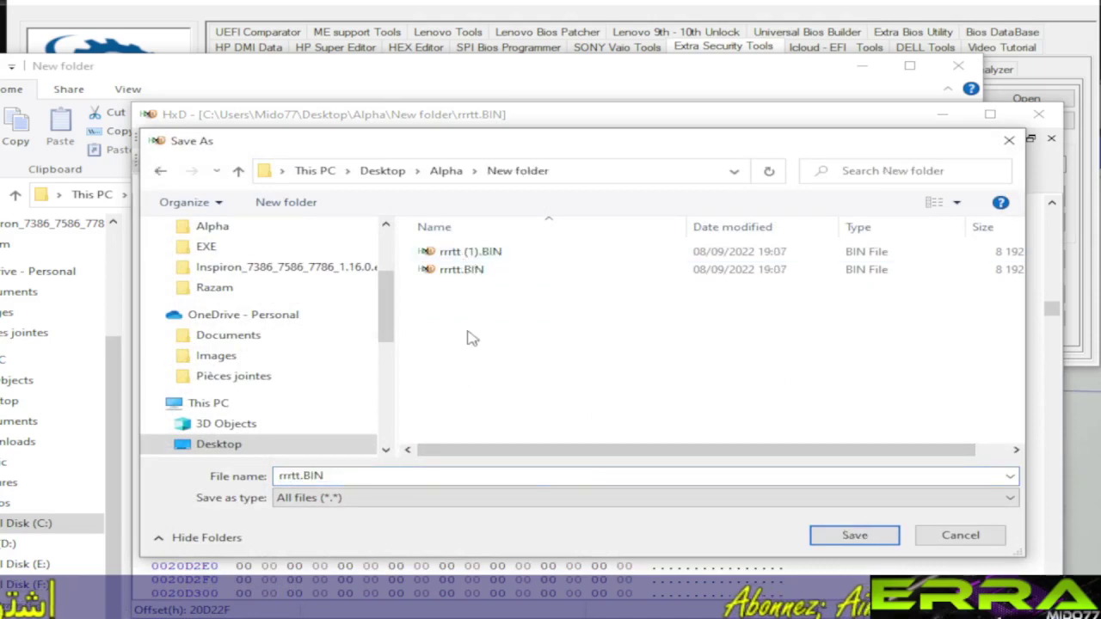
pyautogui.doubleClick(299, 475)
pyautogui.click(301, 475)
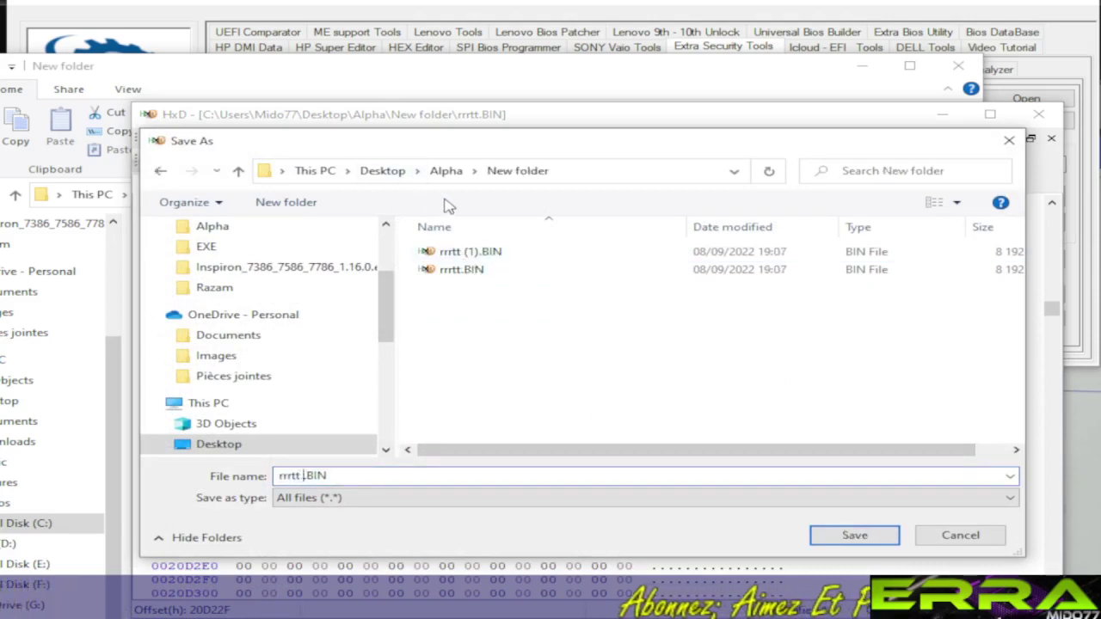
pyautogui.write('UNLOCKED')
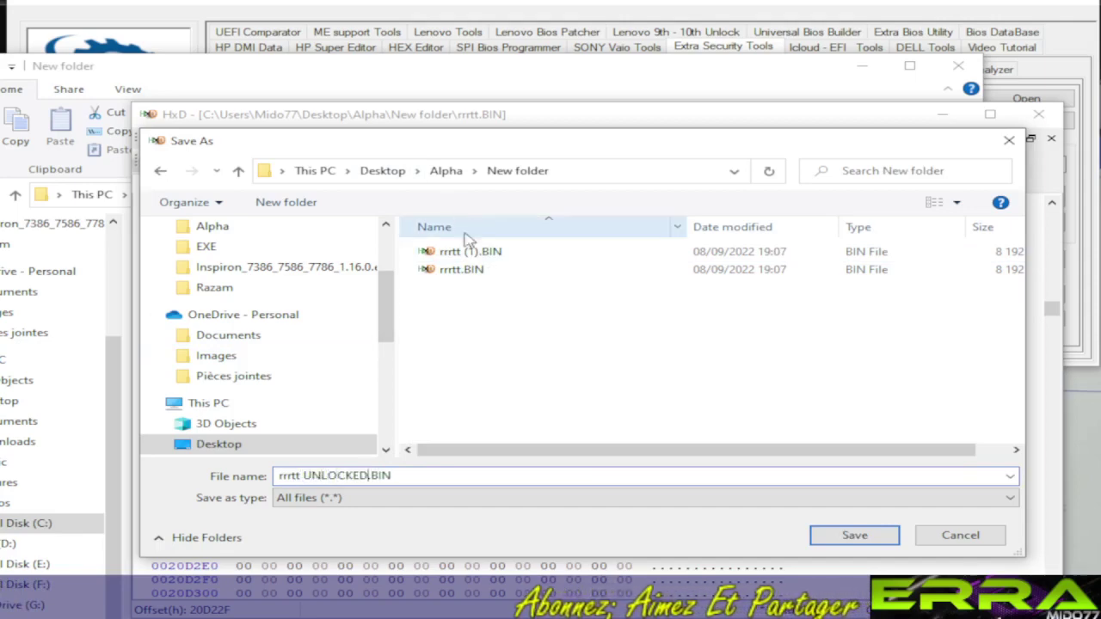
pyautogui.click(850, 543)
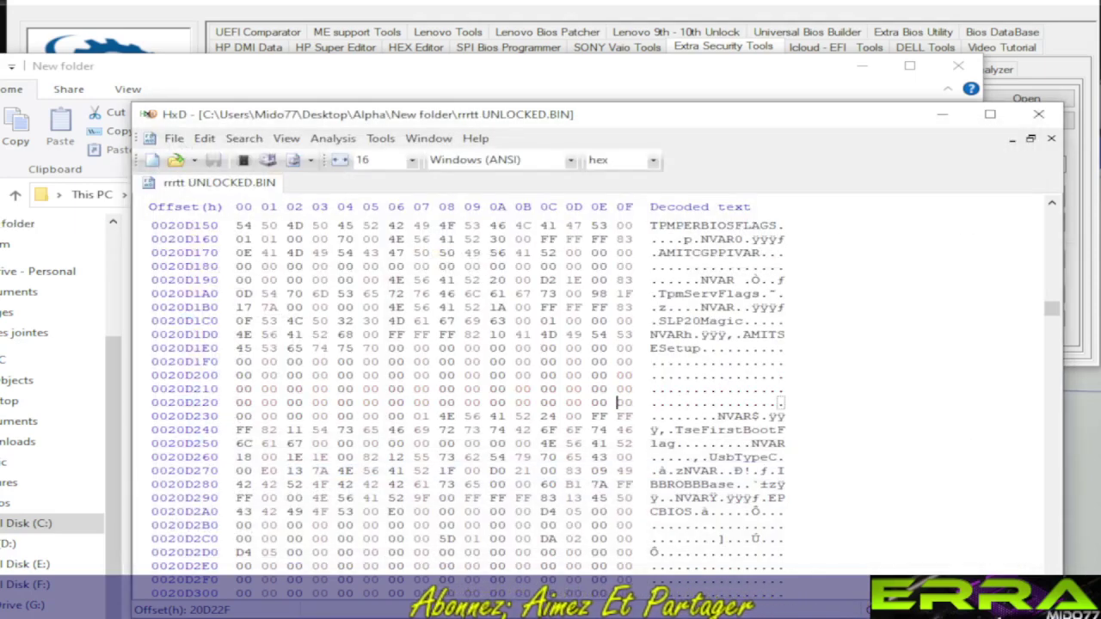
# Step: Go back up to the Alpha folder and open rrrtt unlock 01.BIN in HxD
pyautogui.hotkey('alt', 'Tab')
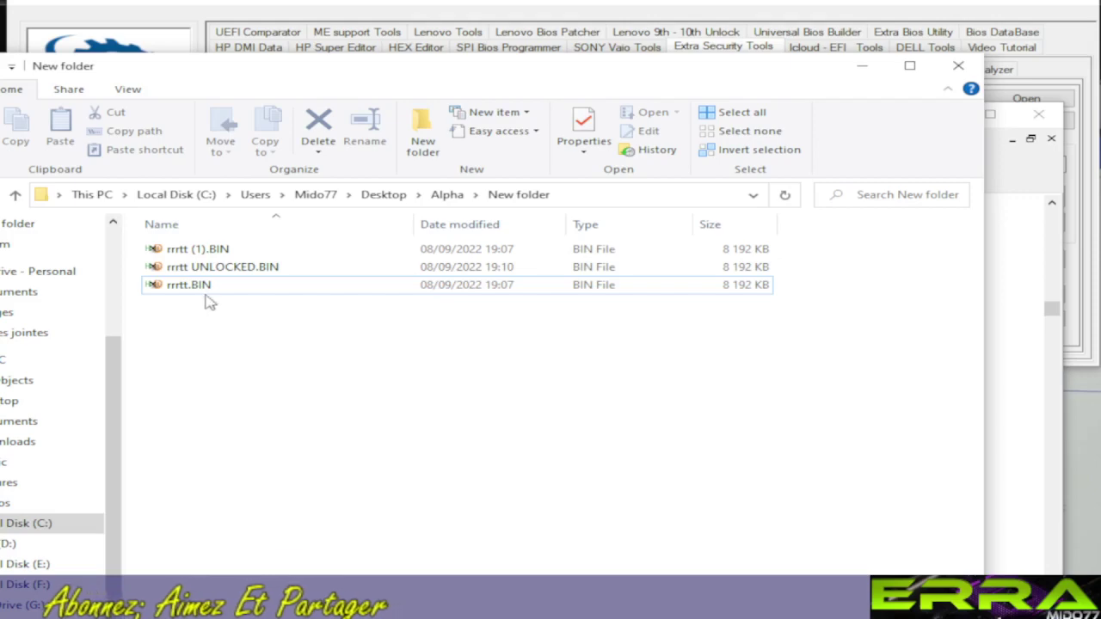
pyautogui.click(14, 200)
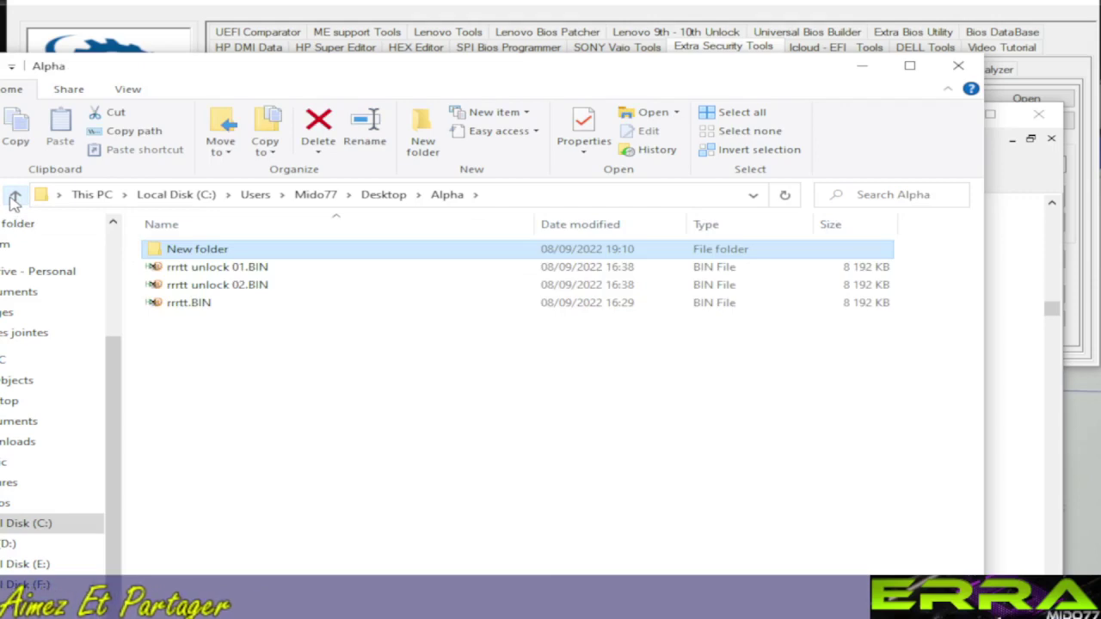
pyautogui.doubleClick(219, 271)
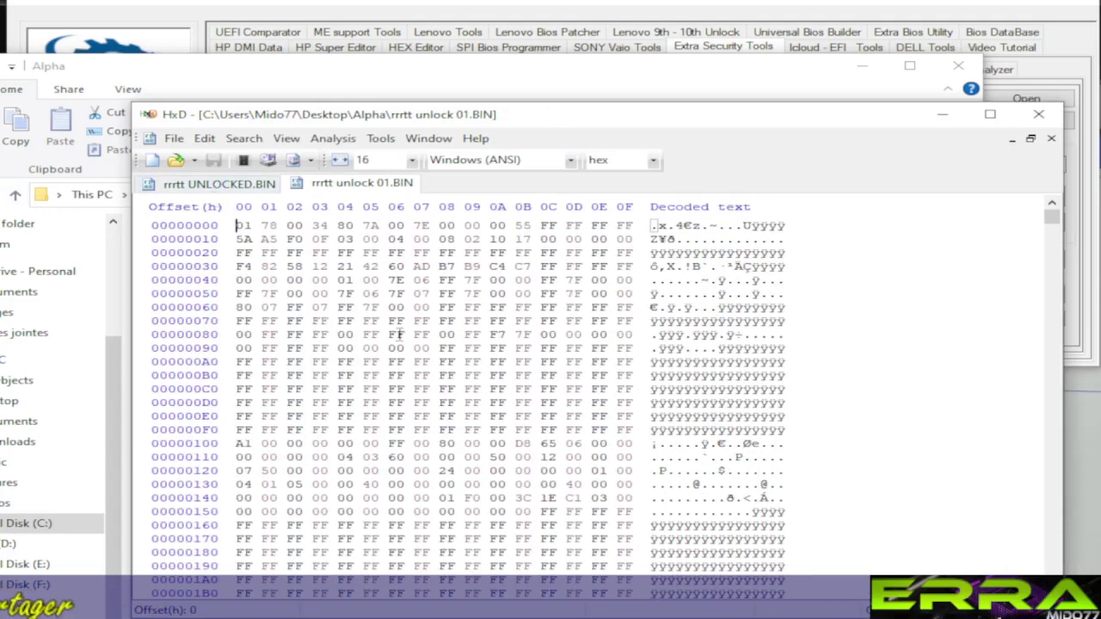
# Step: Compare rrrtt unlock 01.BIN with rrrtt UNLOCKED.BIN and dismiss the identical-files message
pyautogui.click(331, 140)
pyautogui.moveTo(386, 195)
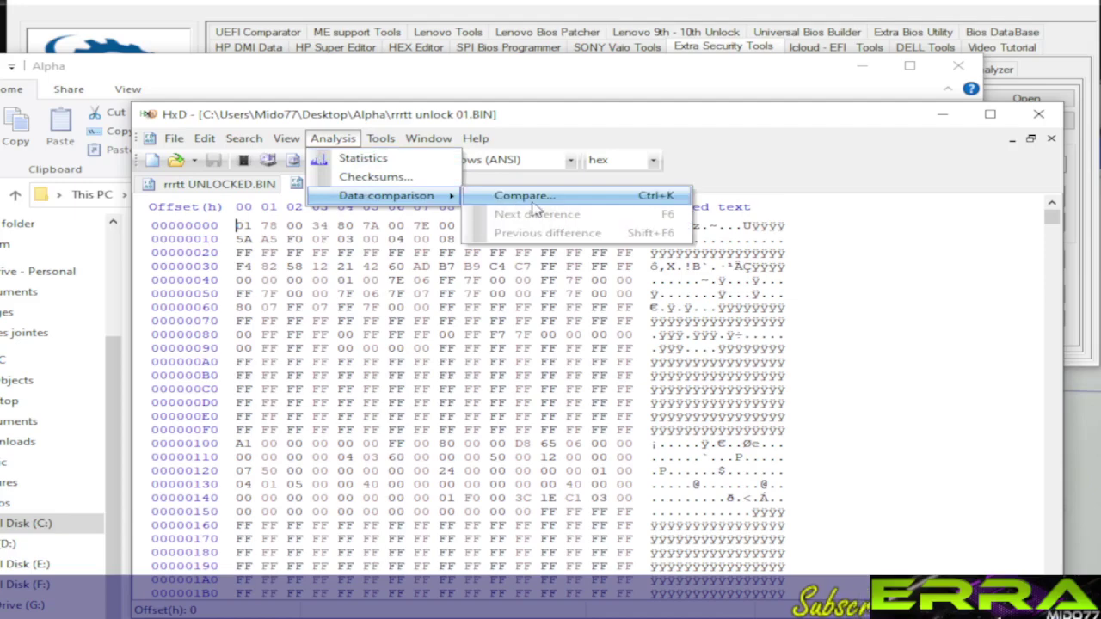
pyautogui.click(541, 198)
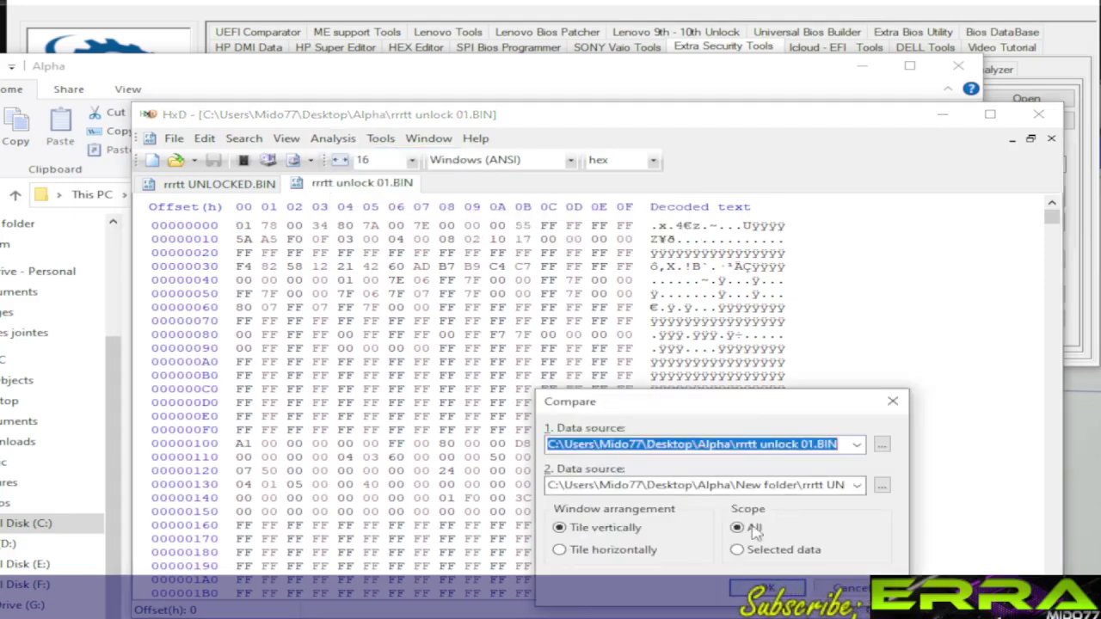
pyautogui.click(767, 589)
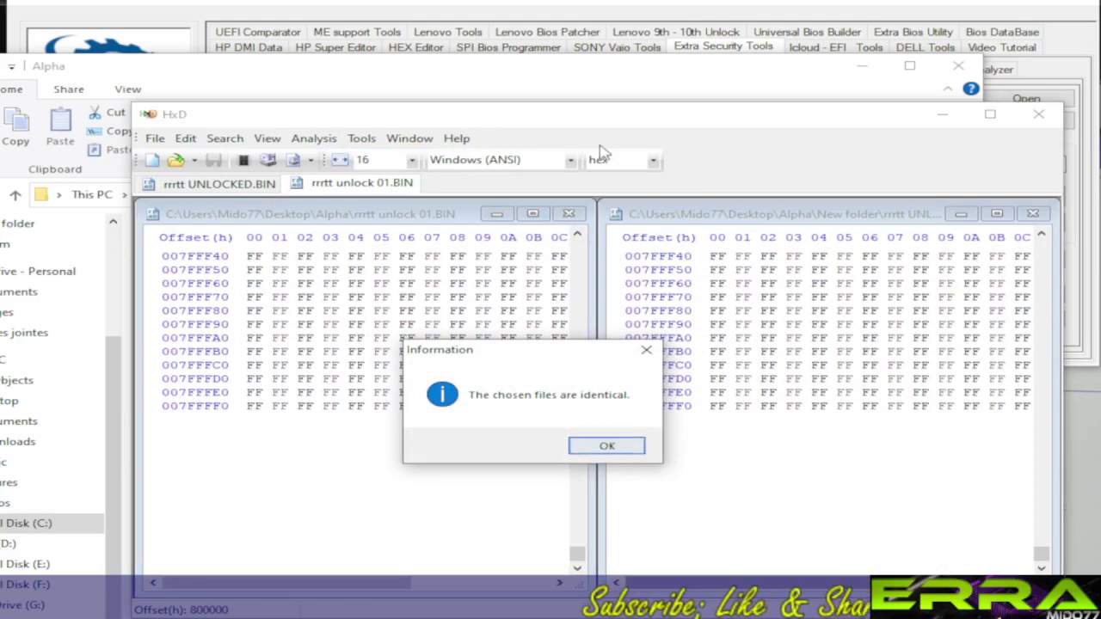
pyautogui.click(606, 445)
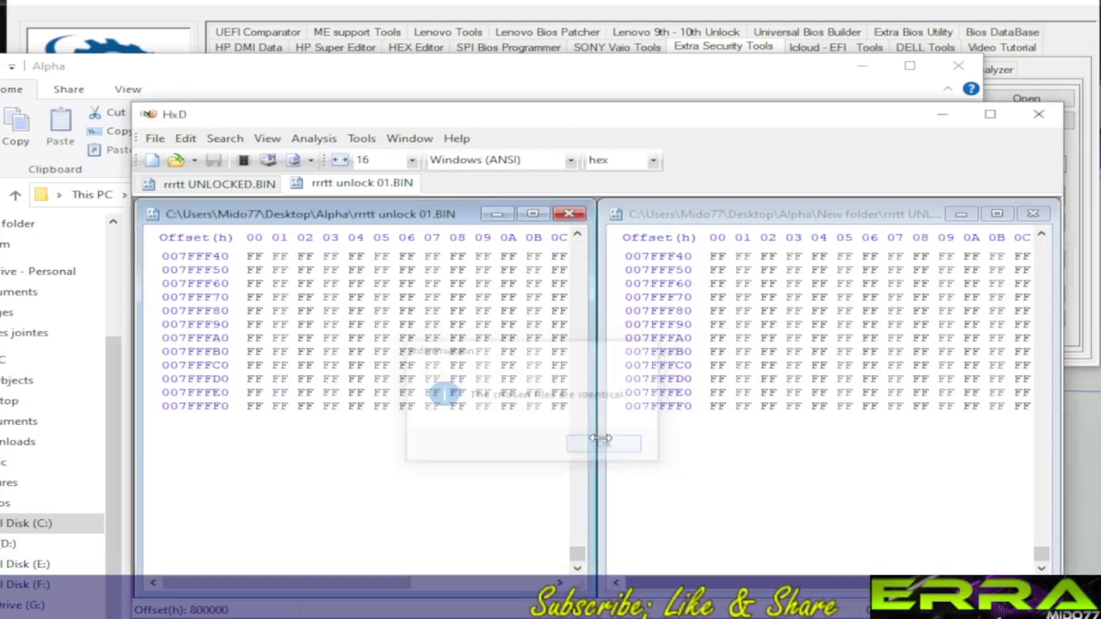
pyautogui.hotkey('alt', 'Tab')
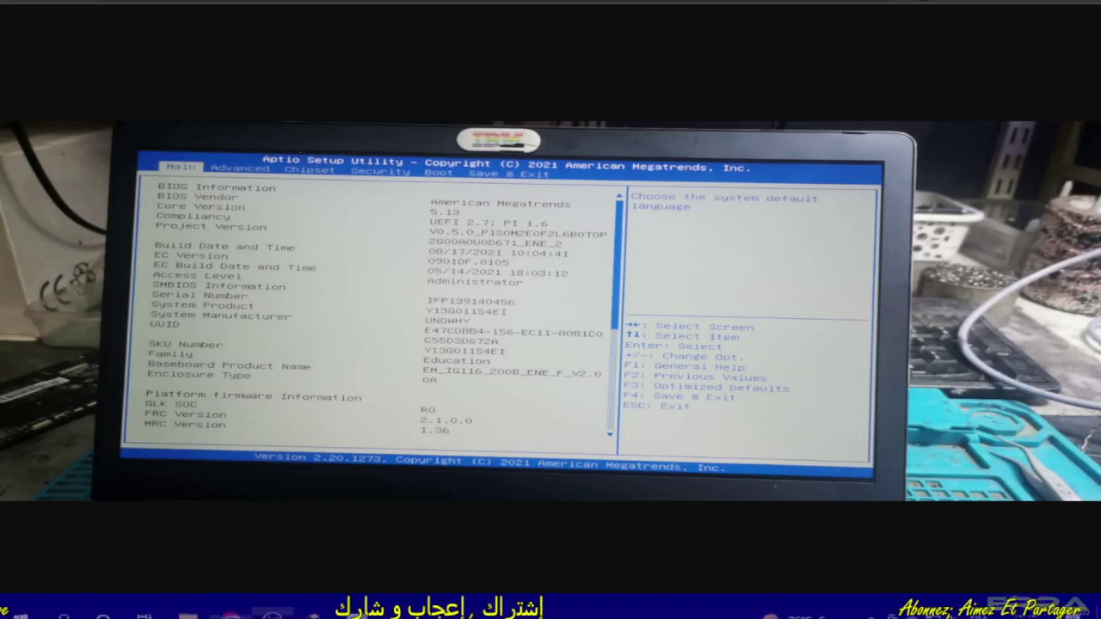
pyautogui.moveTo(271, 606)
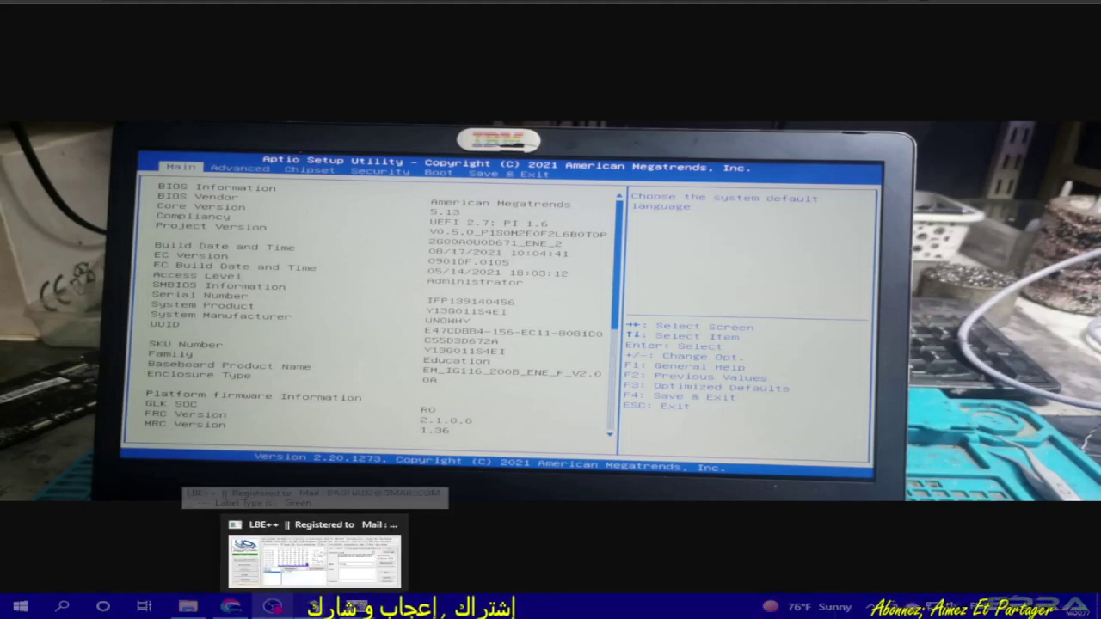
# Step: Bring egyfixlab's Password Decryptor forward and choose HP from the Brand list
pyautogui.click(314, 605)
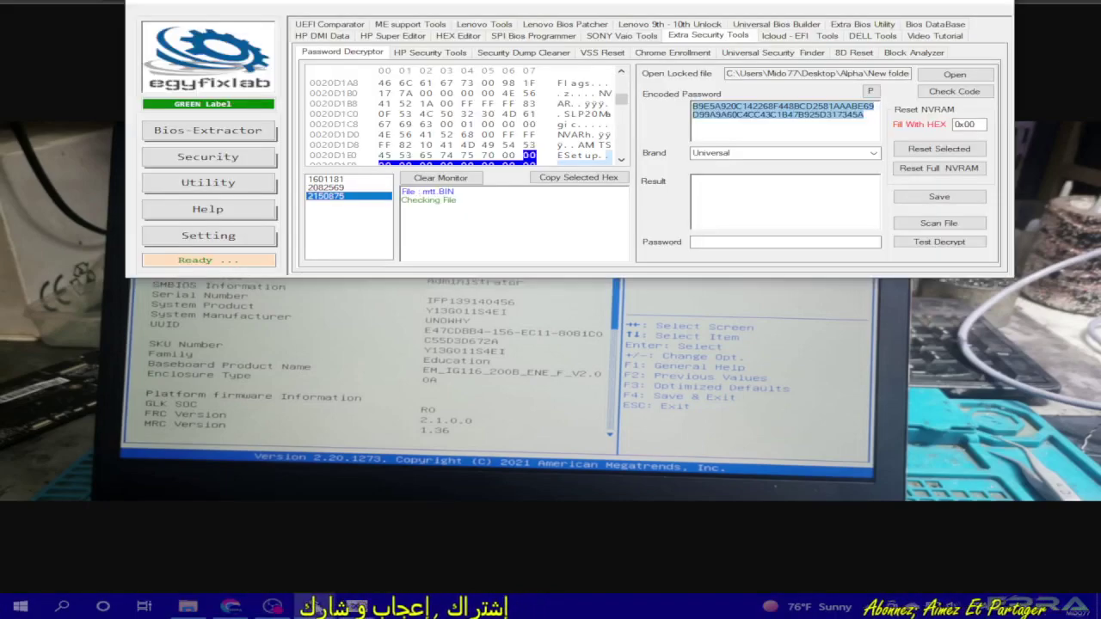
pyautogui.click(737, 152)
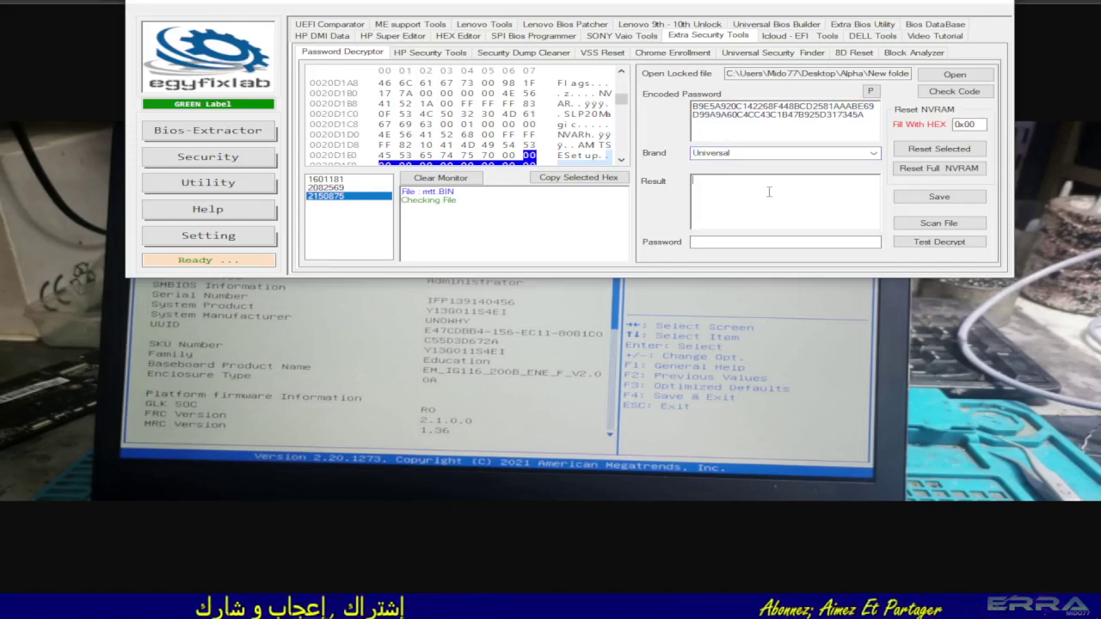
pyautogui.click(874, 154)
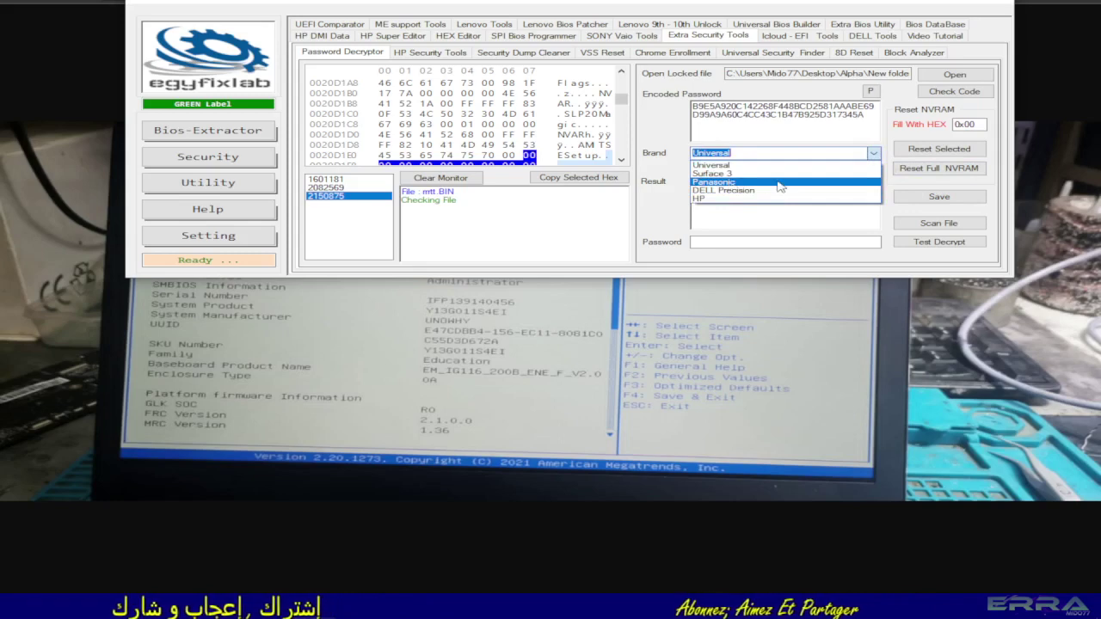
pyautogui.click(739, 152)
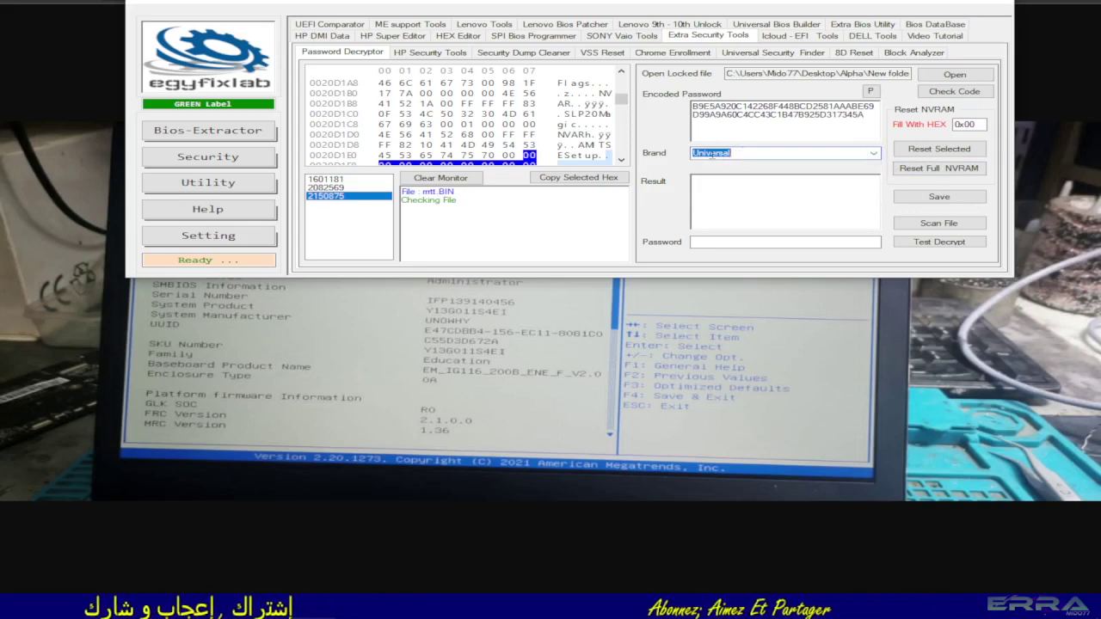
pyautogui.click(872, 155)
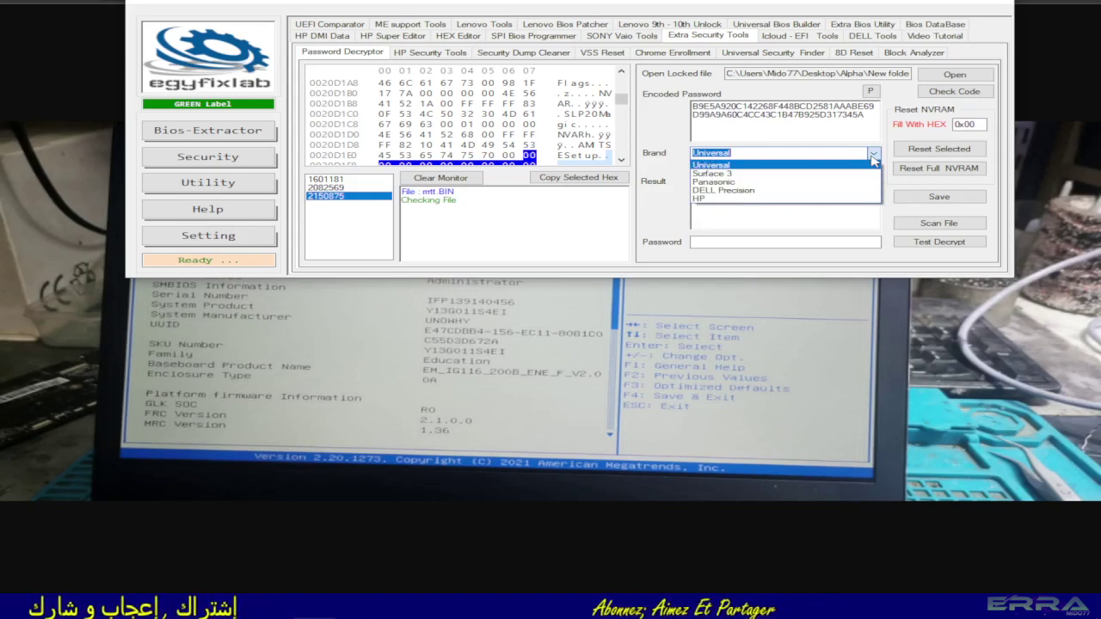
pyautogui.click(710, 199)
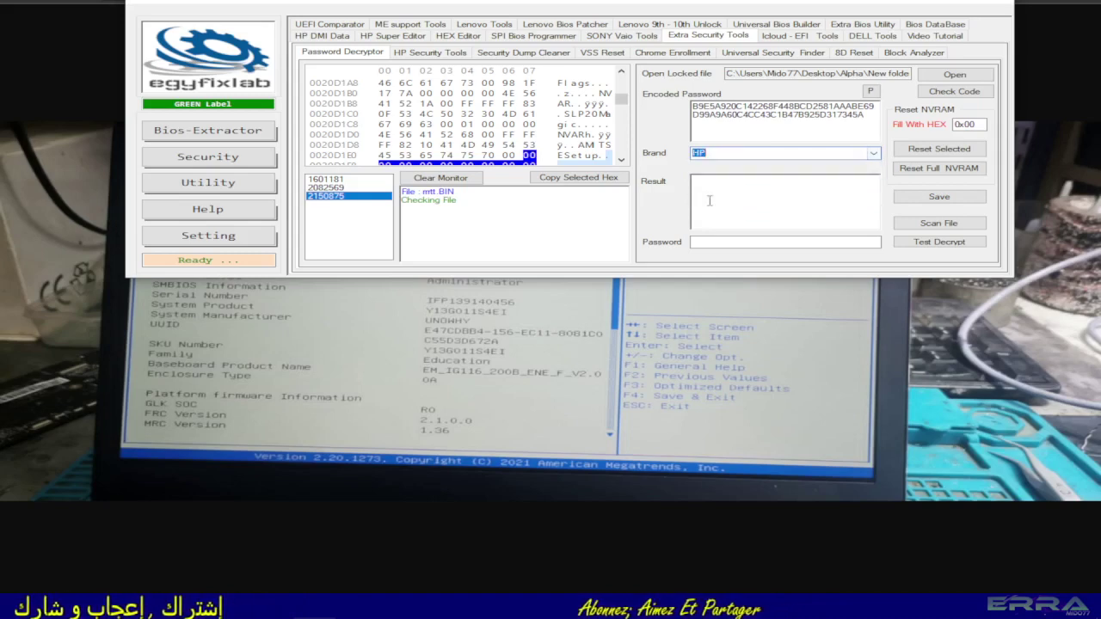
# Step: Check the code, clear the monitor log, and reload rrrtt.BIN
pyautogui.click(953, 92)
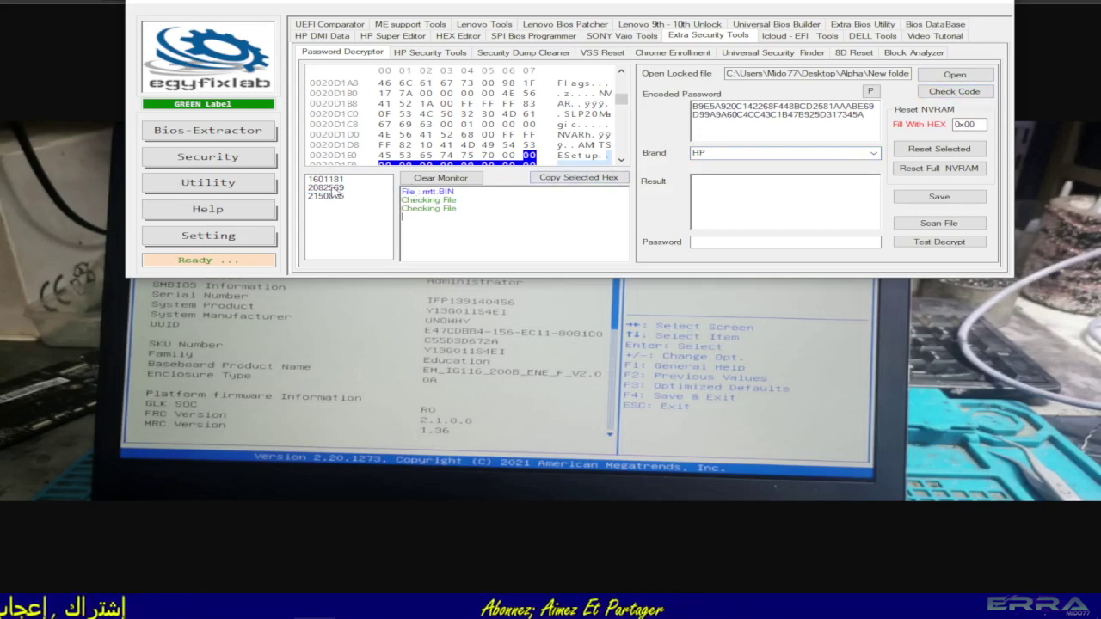
pyautogui.click(434, 180)
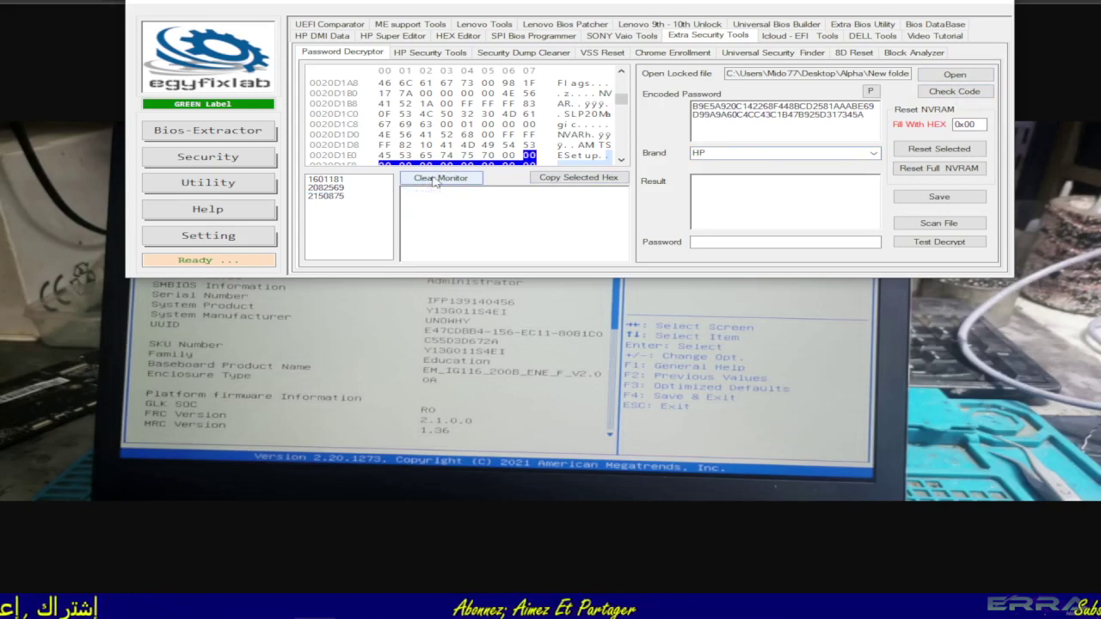
pyautogui.click(954, 75)
pyautogui.doubleClick(362, 125)
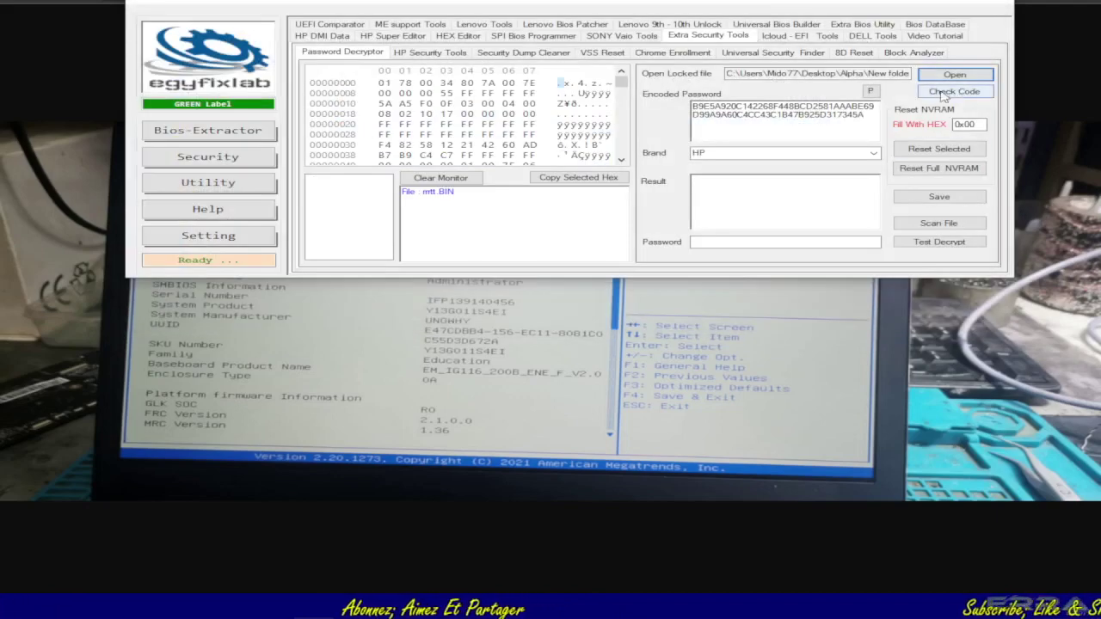
# Step: Review the found password offsets, including 2150875, and set the brand back to Universal
pyautogui.click(332, 197)
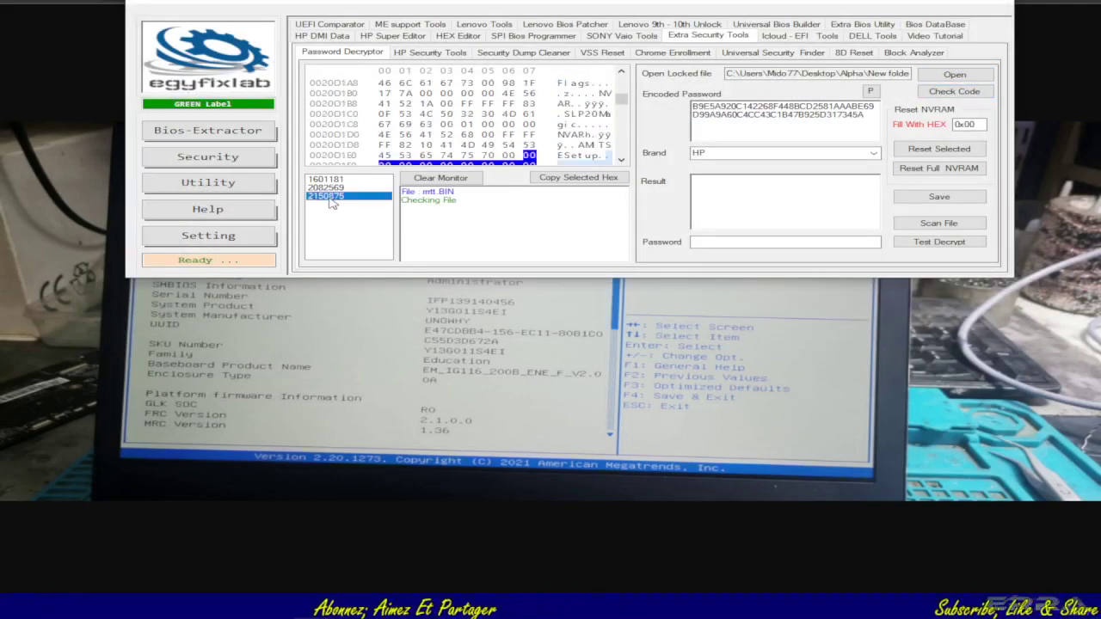
pyautogui.click(332, 180)
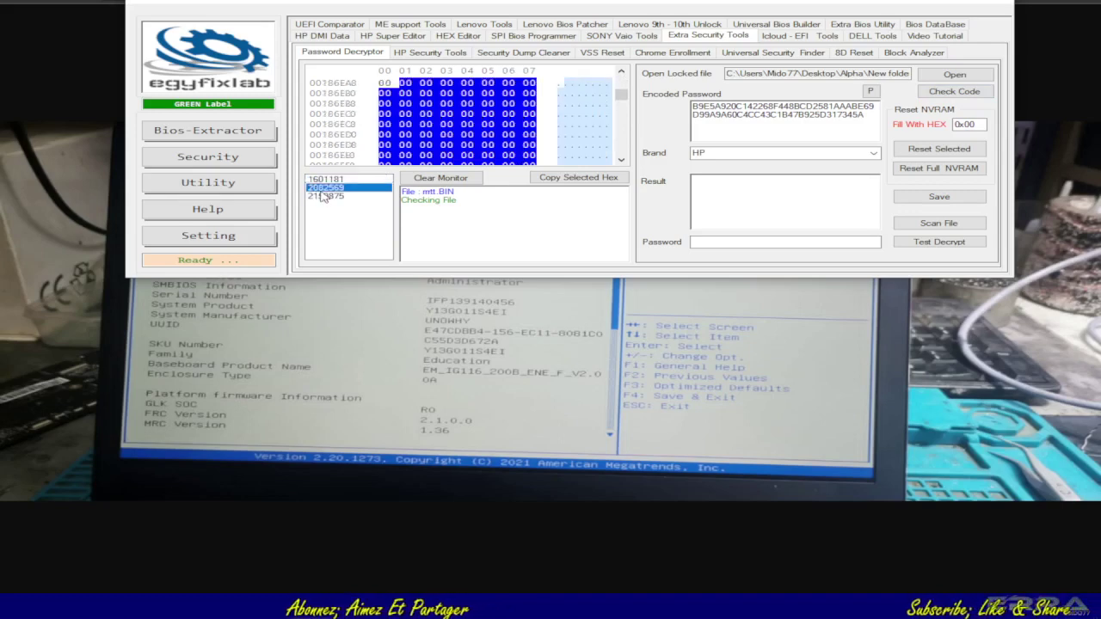
pyautogui.click(332, 197)
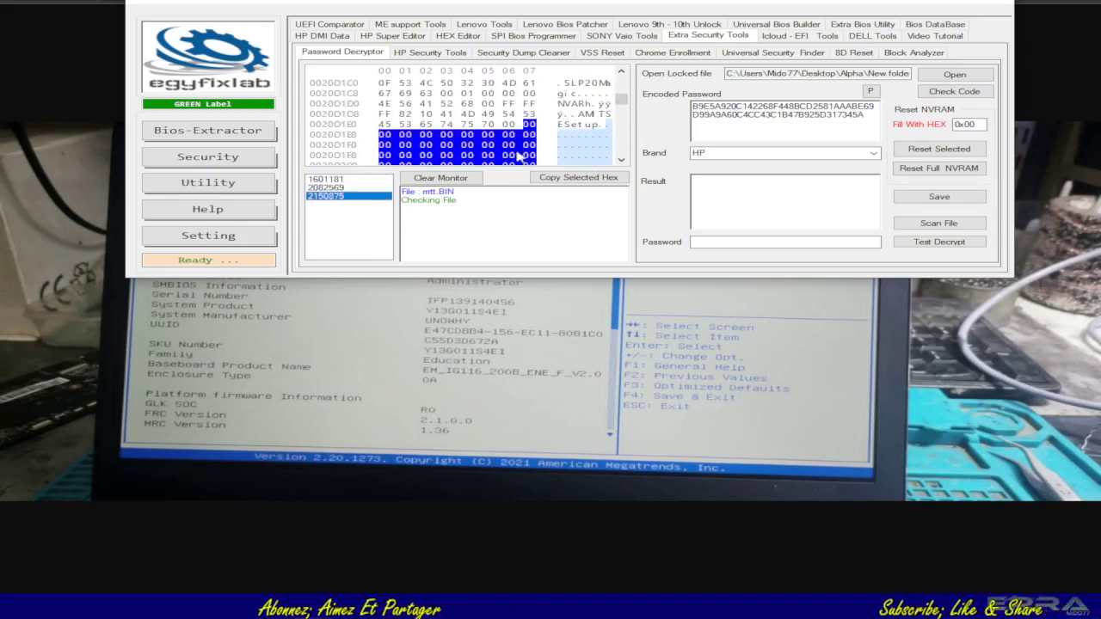
pyautogui.click(873, 153)
pyautogui.click(725, 169)
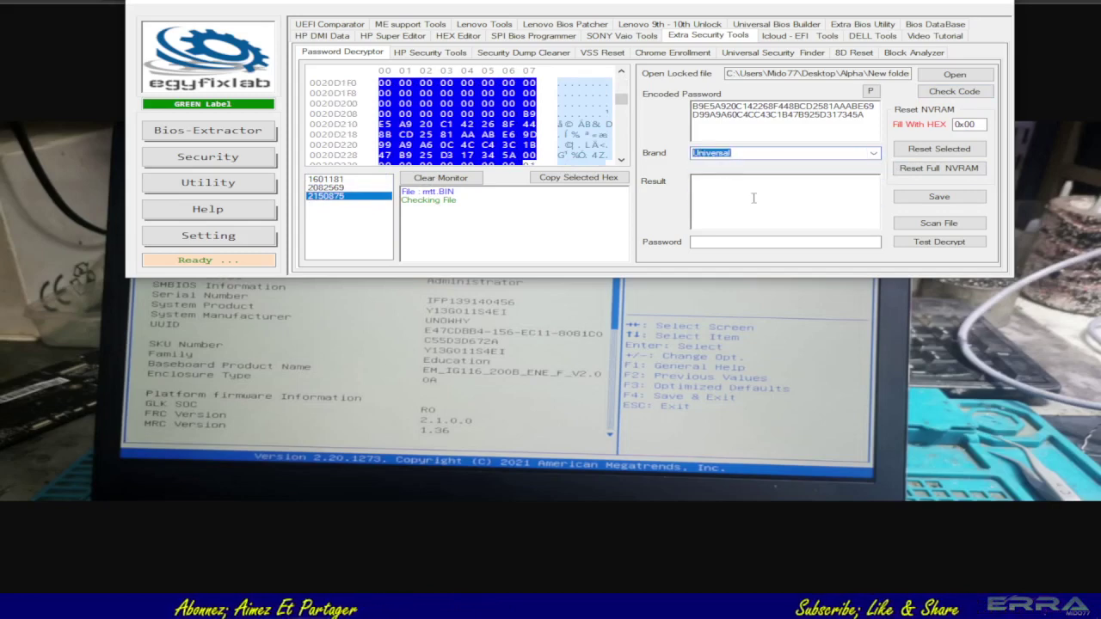
# Step: Scan rrrtt.BIN with the Universal brand and select the encoded password string
pyautogui.click(935, 223)
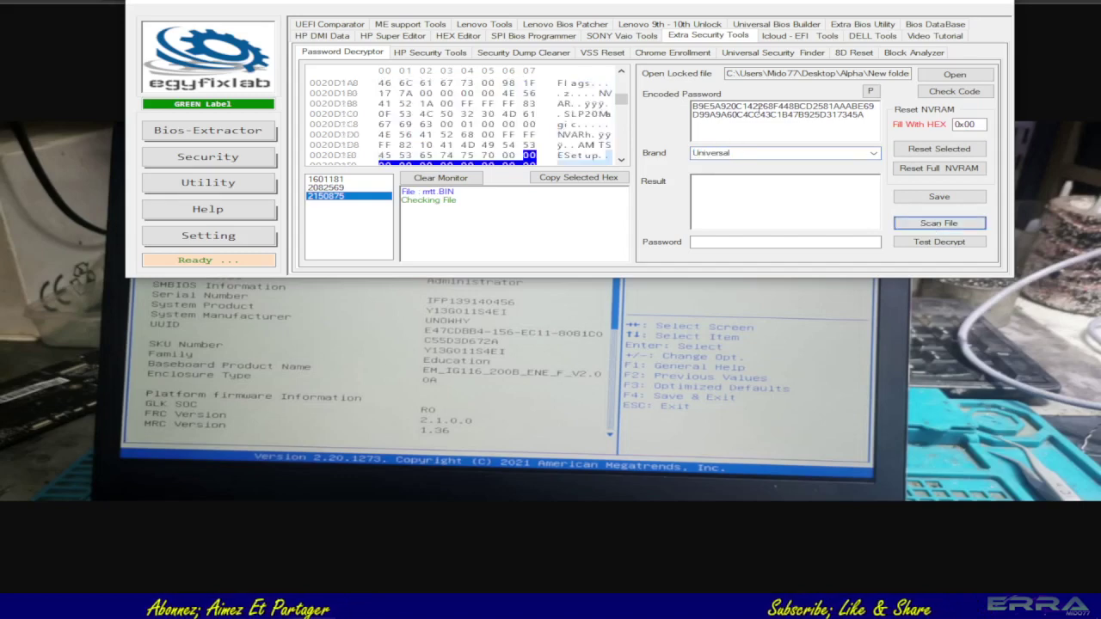
pyautogui.doubleClick(866, 116)
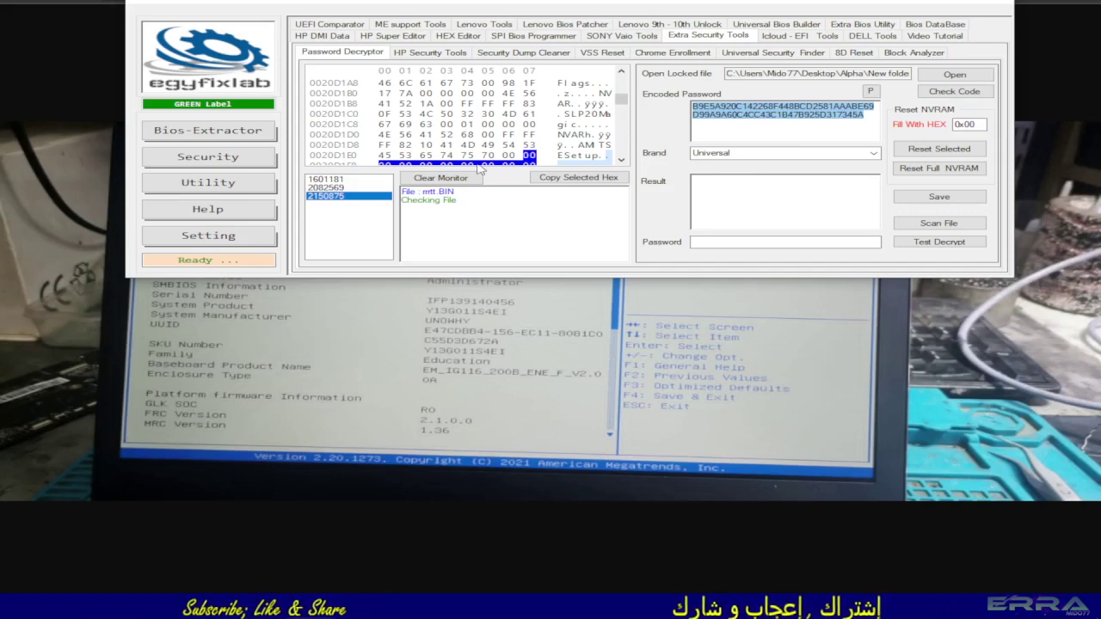
pyautogui.scroll(-1, 462, 150)
pyautogui.scroll(-1, 464, 150)
pyautogui.scroll(-1, 464, 150)
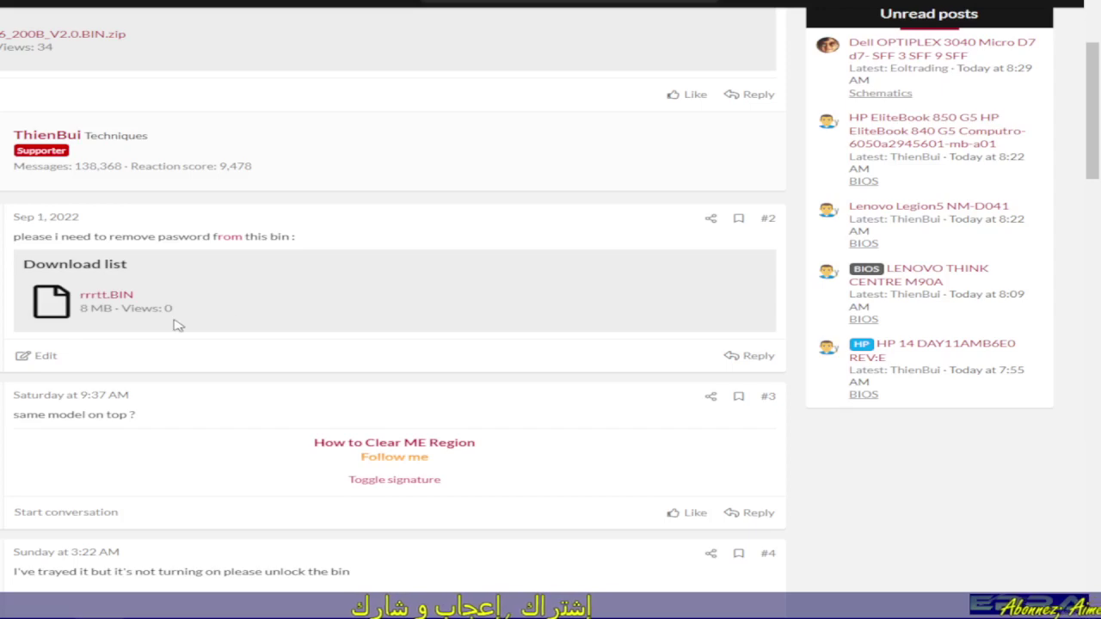
pyautogui.scroll(-2, 176, 323)
pyautogui.scroll(-1, 176, 323)
pyautogui.scroll(-2, 176, 322)
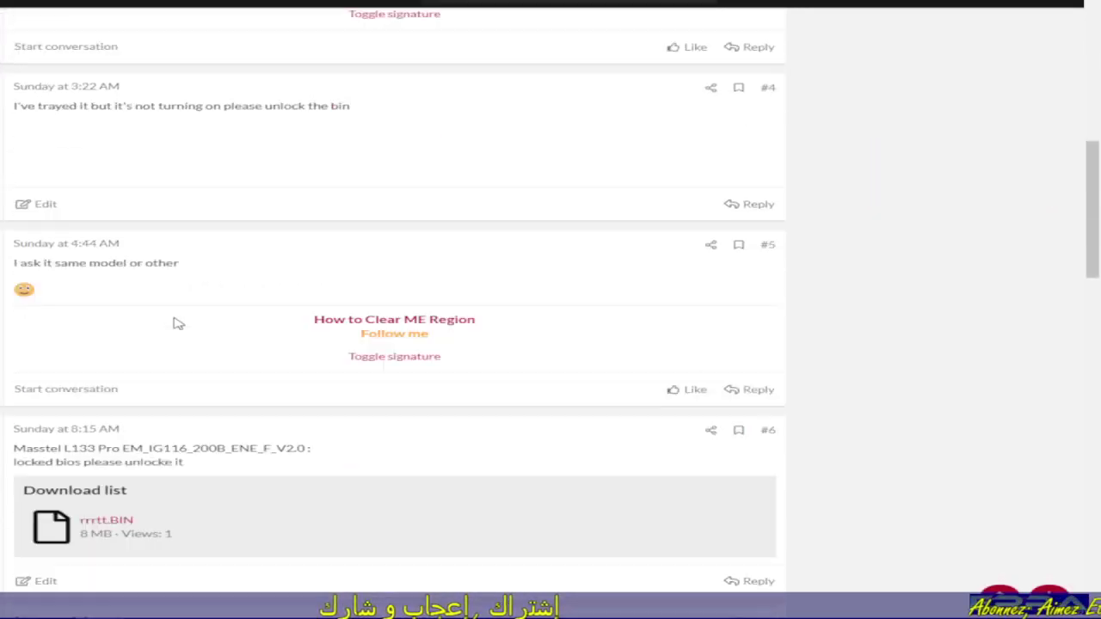
pyautogui.scroll(-2, 176, 322)
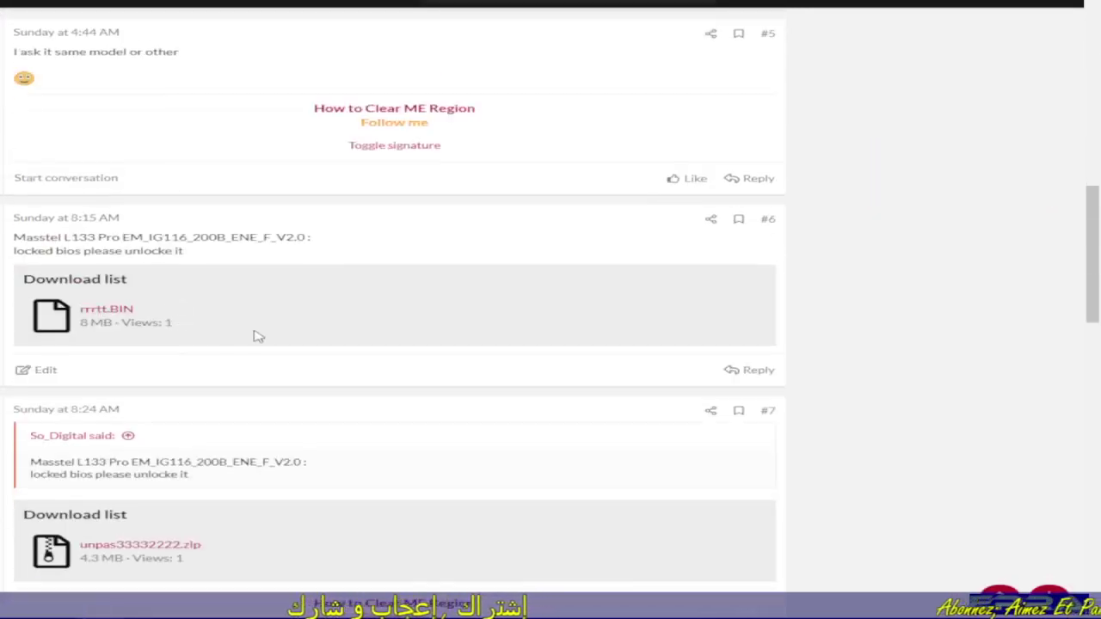
pyautogui.scroll(-1, 255, 332)
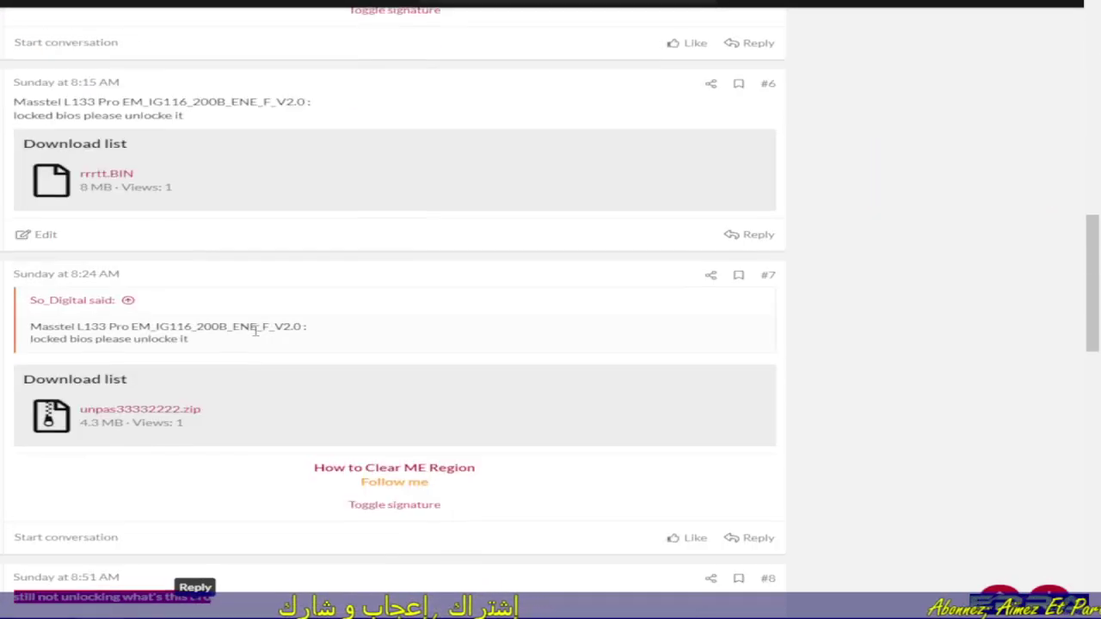
# Step: Download the unpas33332222.zip attachment from post #7
pyautogui.click(135, 414)
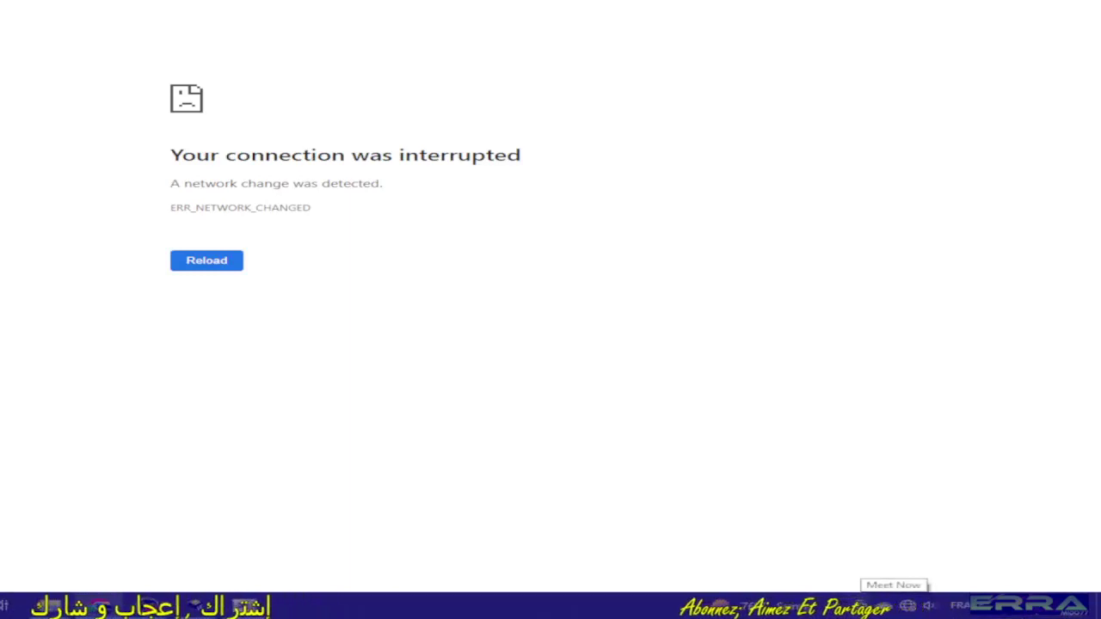
# Step: Retry the download and save unpas33332222.zip into Alpha's New folder, cancelling the duplicate save
pyautogui.click(206, 260)
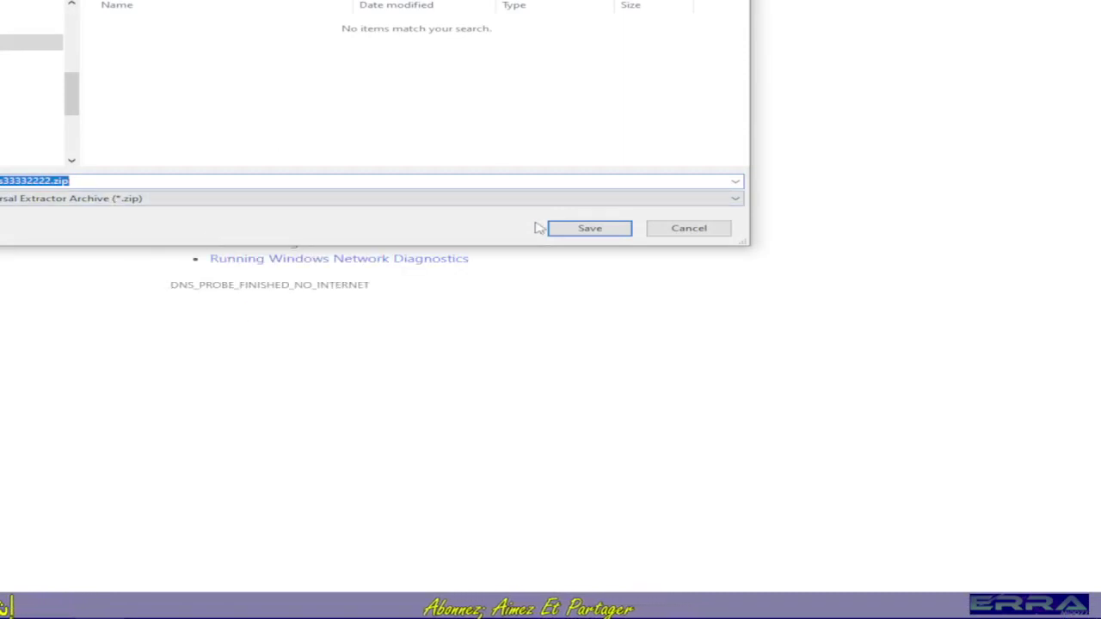
pyautogui.click(588, 229)
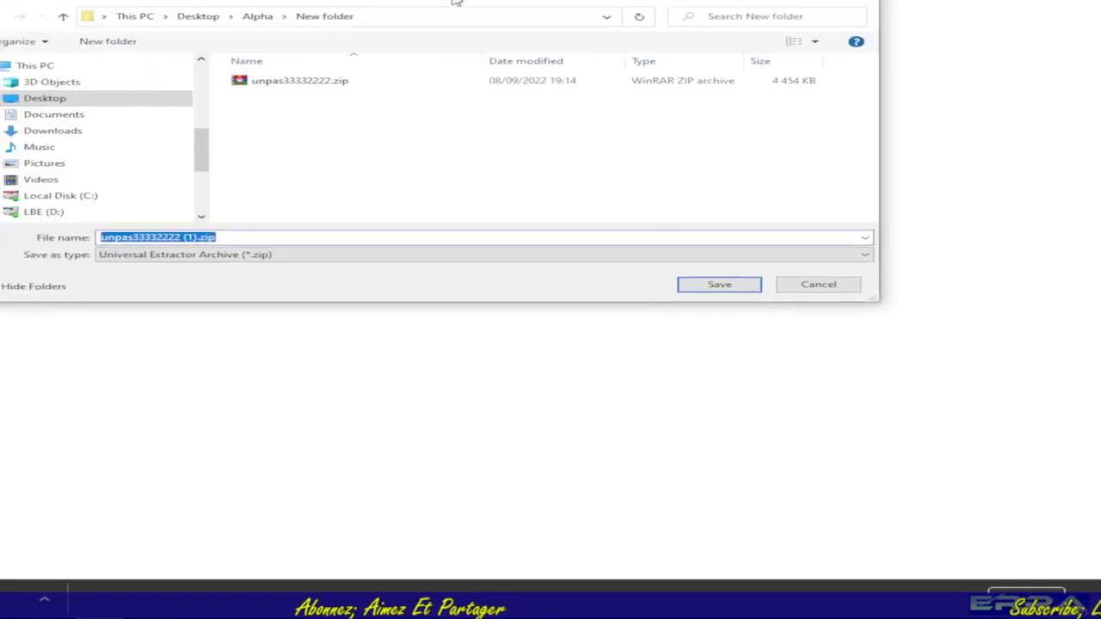
pyautogui.click(818, 284)
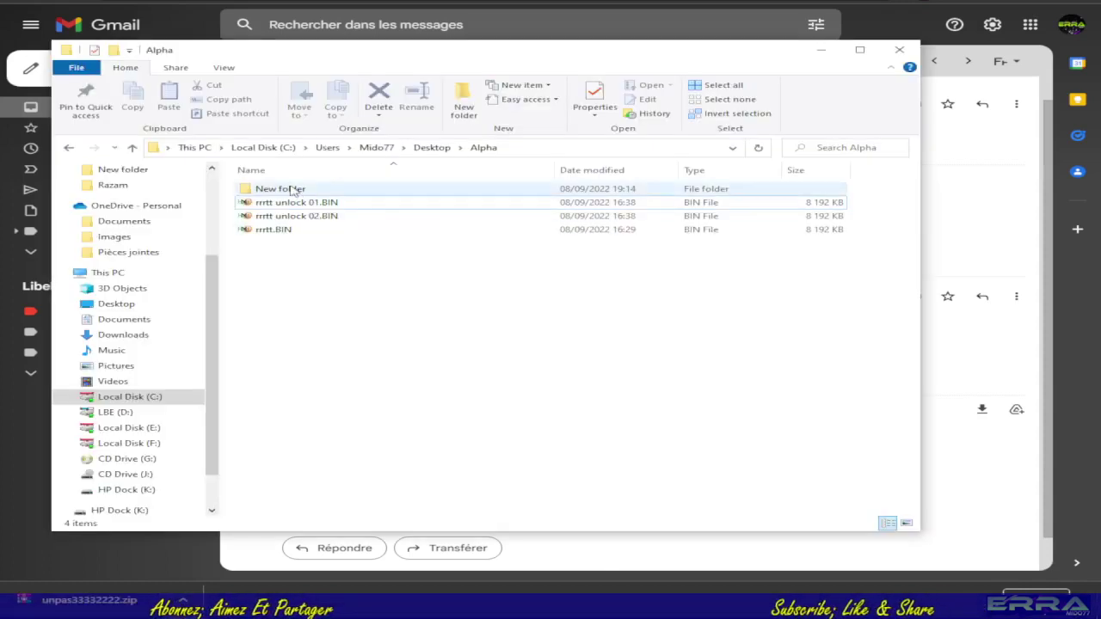
# Step: Extract unpas33332222.zip from Alpha's New folder into its own unpas33332222 folder
pyautogui.doubleClick(284, 188)
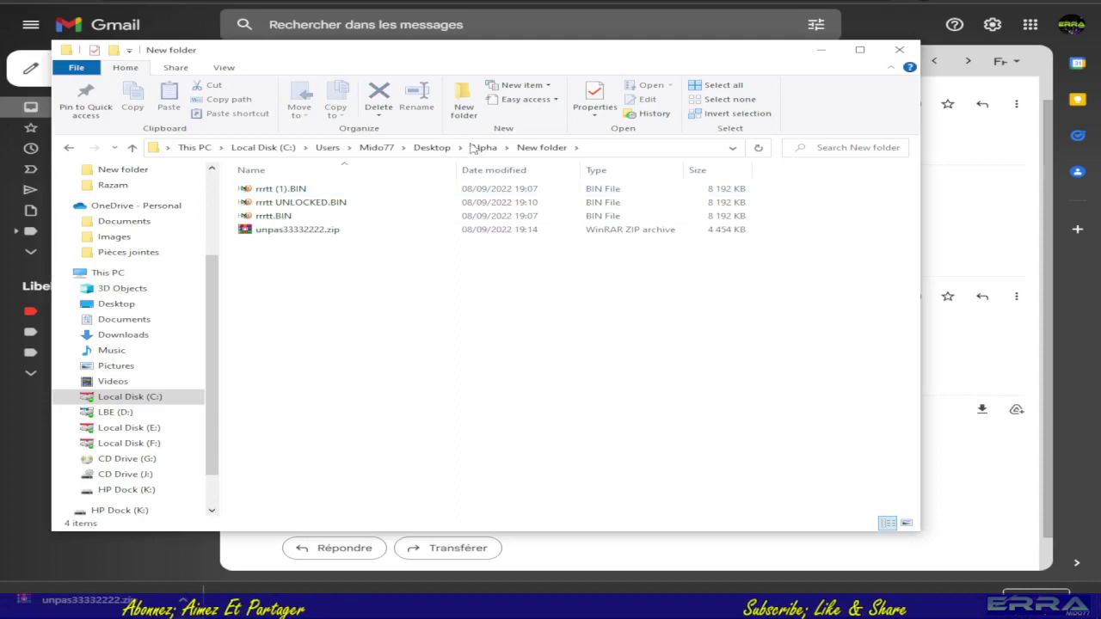
pyautogui.click(277, 230)
pyautogui.rightClick(277, 230)
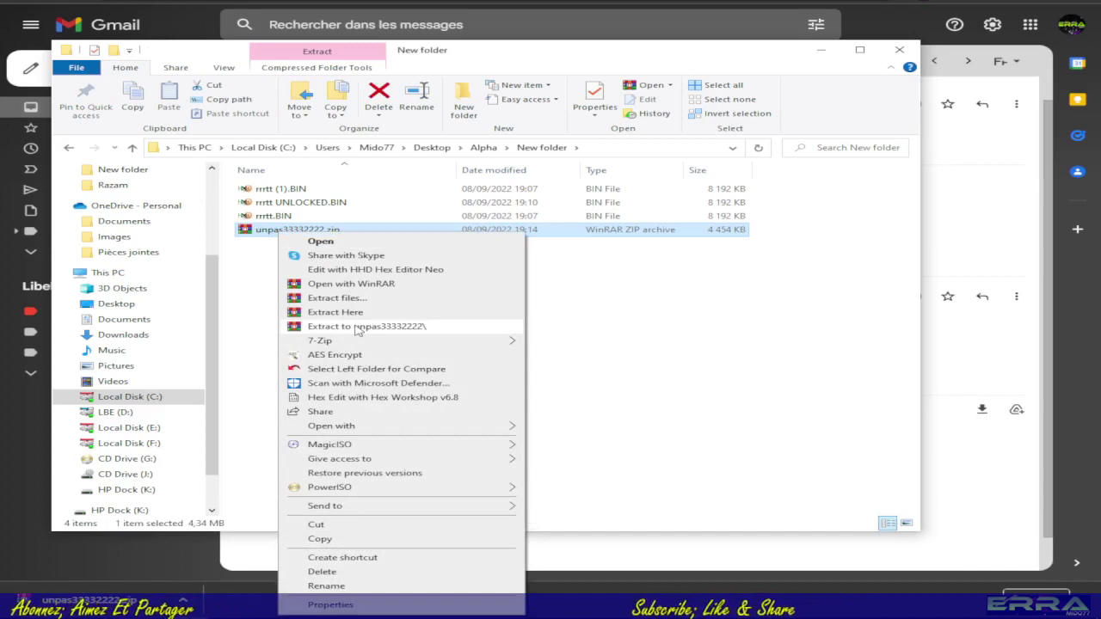
pyautogui.click(358, 327)
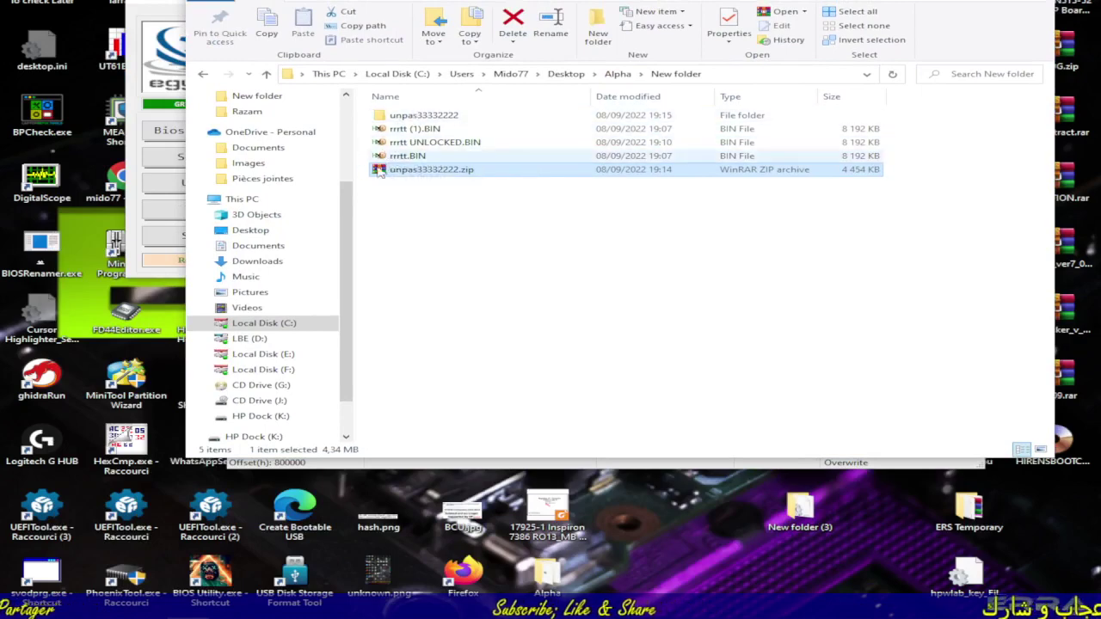
# Step: Load rrrtt UNLOCKED.BIN first and the extracted unpas33332222.bin second into HexCmp2
pyautogui.click(419, 145)
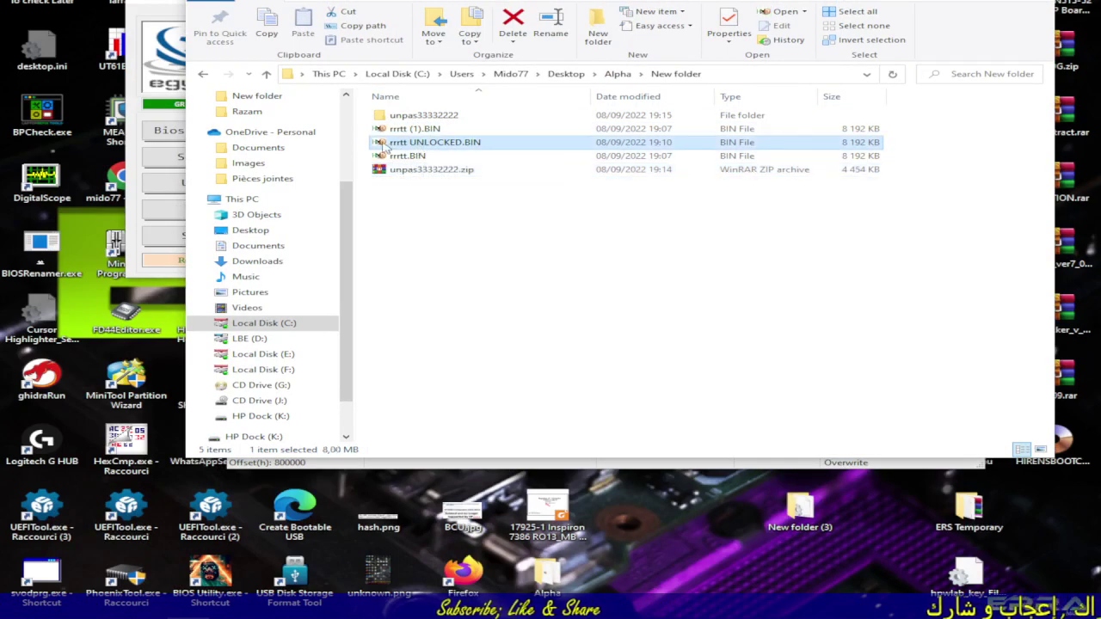
pyautogui.moveTo(382, 146); pyautogui.dragTo(141, 444)
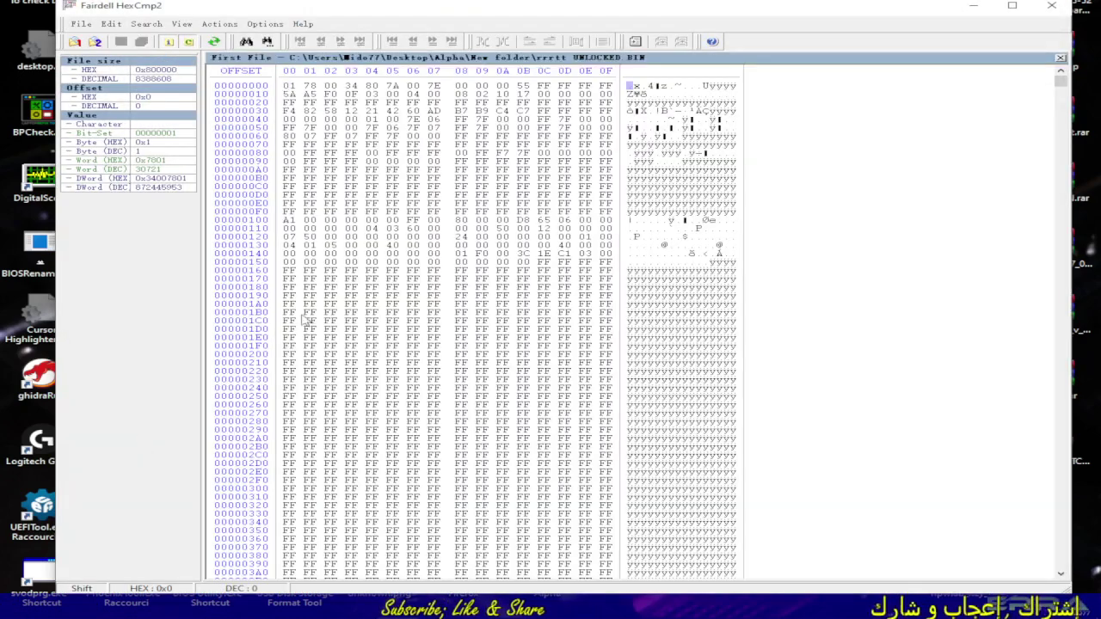
pyautogui.moveTo(693, 17); pyautogui.dragTo(443, 243)
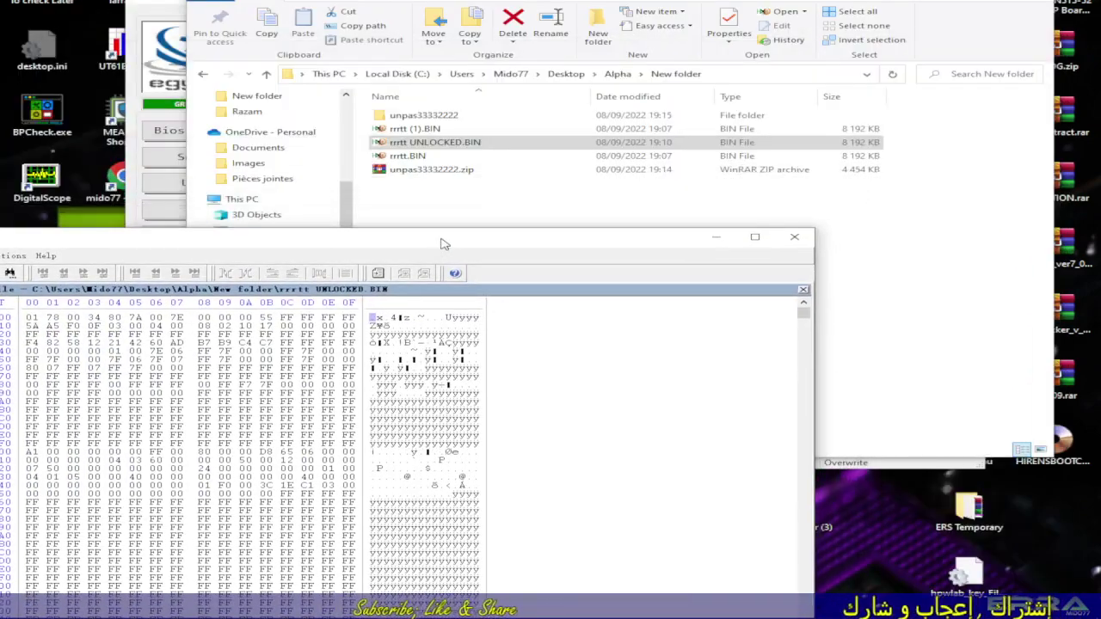
pyautogui.doubleClick(400, 117)
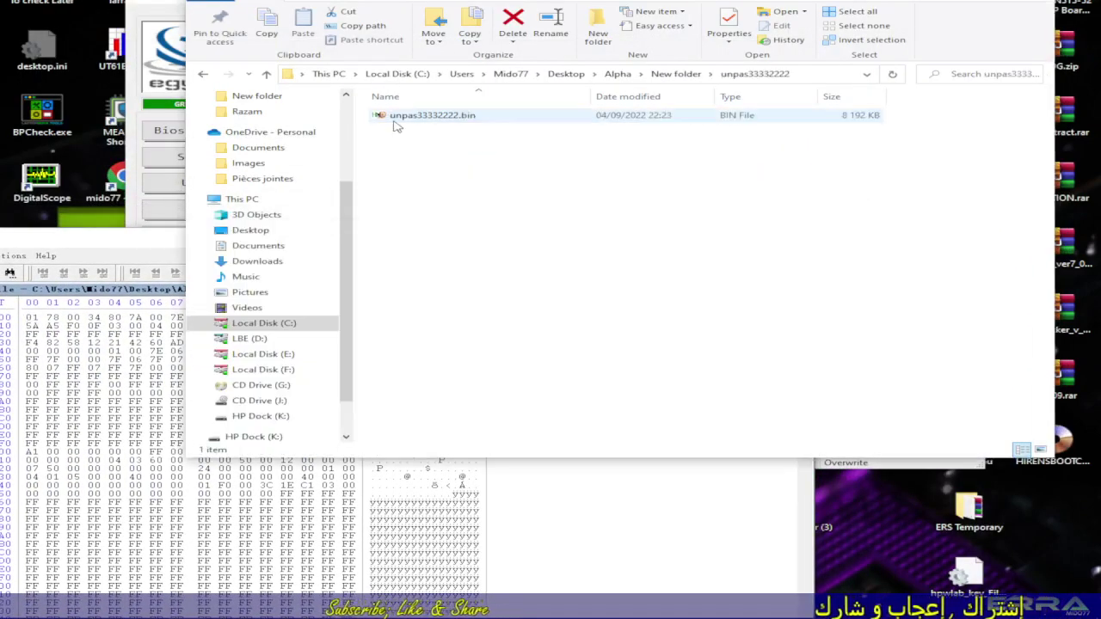
pyautogui.moveTo(418, 122); pyautogui.dragTo(602, 516)
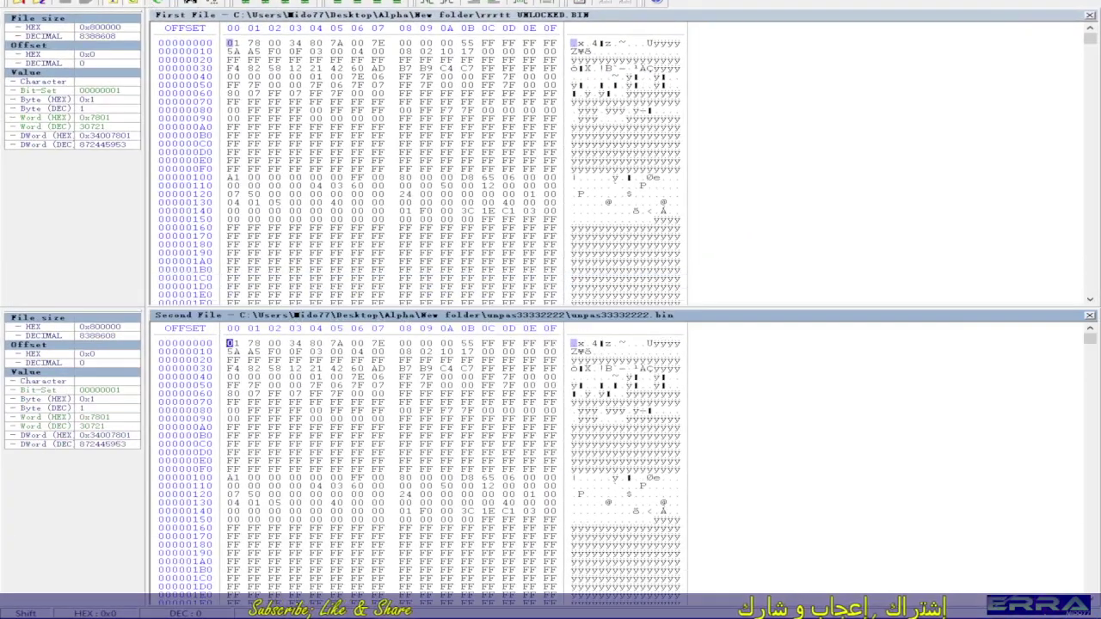
# Step: Jump to the first difference near offset 0020D20F, then bring up the Search menu
pyautogui.click(86, 2)
pyautogui.click(163, 43)
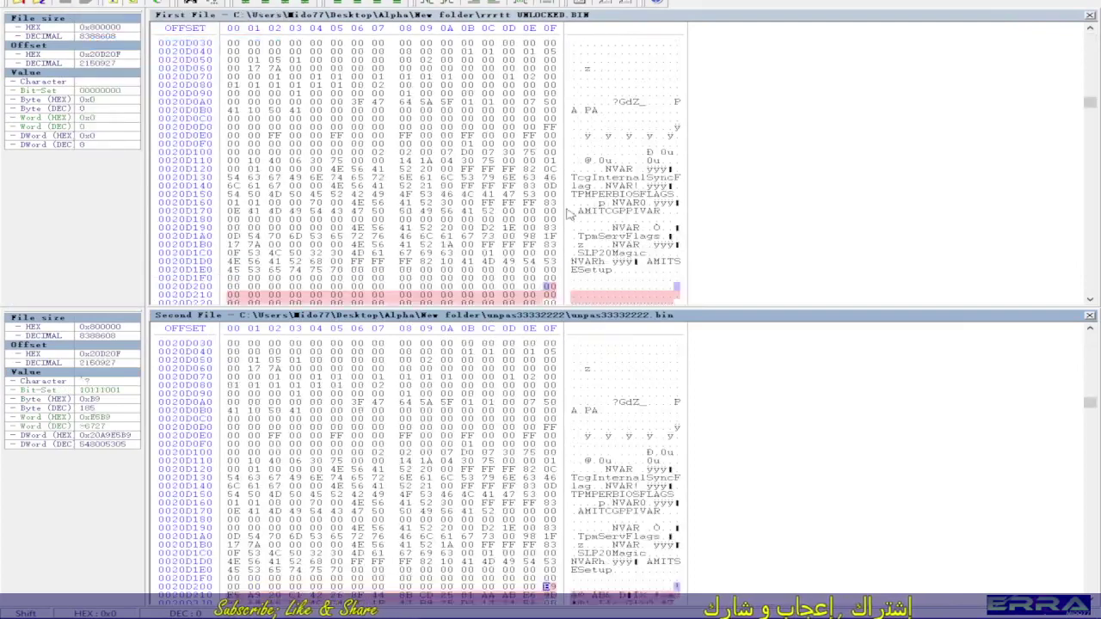
pyautogui.scroll(-9, 700, 238)
pyautogui.scroll(-3, 692, 243)
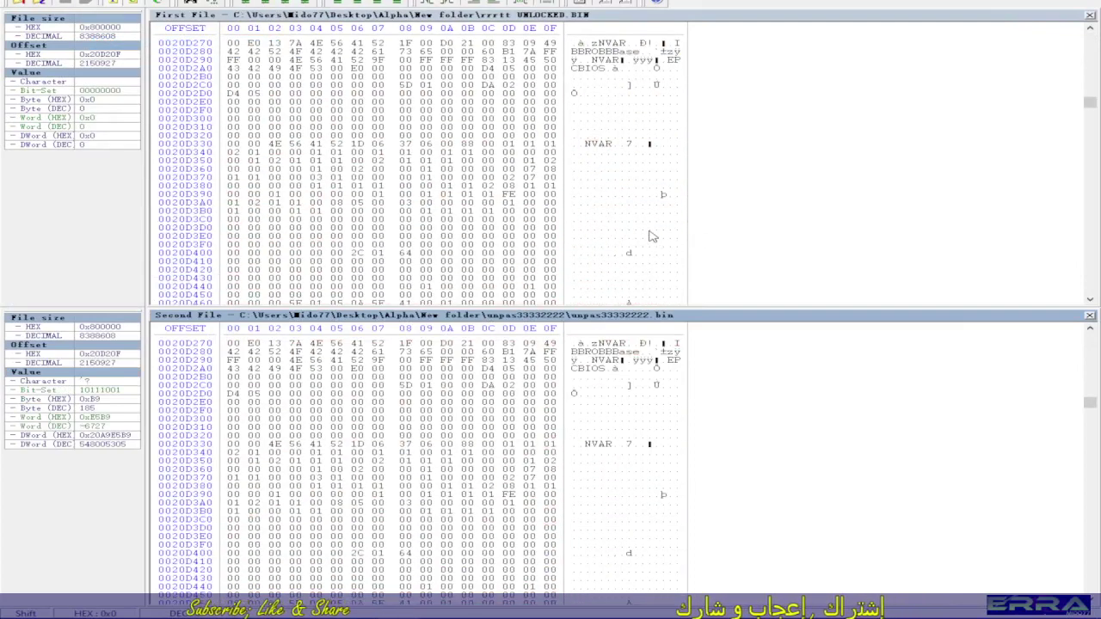
pyautogui.scroll(8, 651, 237)
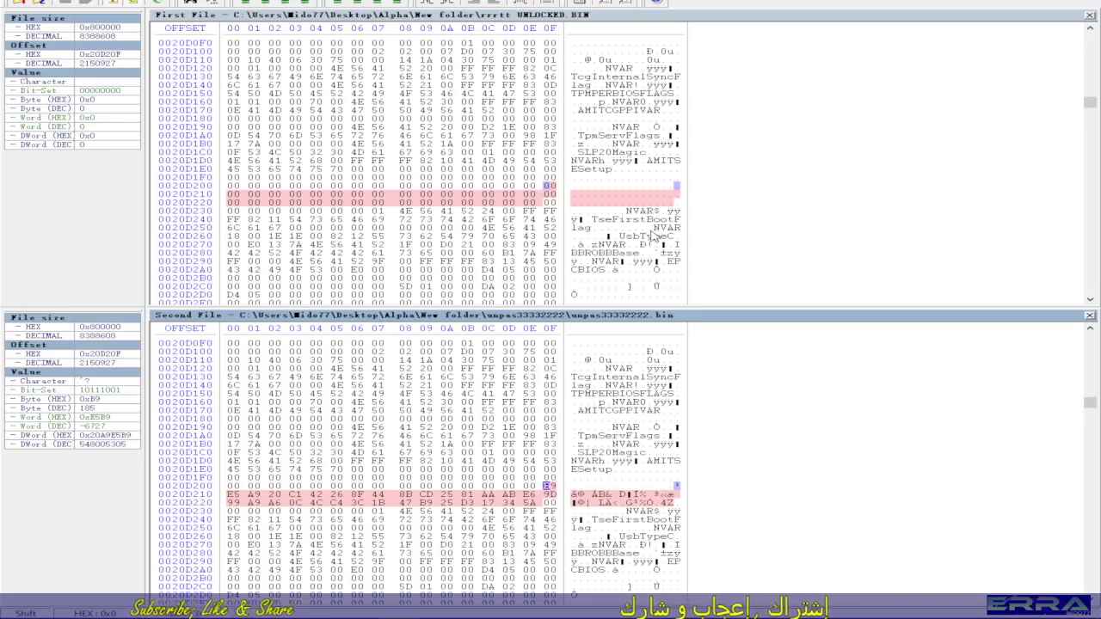
pyautogui.scroll(-5, 651, 236)
pyautogui.scroll(-10, 650, 236)
pyautogui.scroll(-10, 652, 237)
pyautogui.scroll(-10, 653, 236)
pyautogui.scroll(-10, 653, 237)
pyautogui.scroll(-10, 653, 236)
pyautogui.scroll(-10, 654, 236)
pyautogui.scroll(-10, 653, 237)
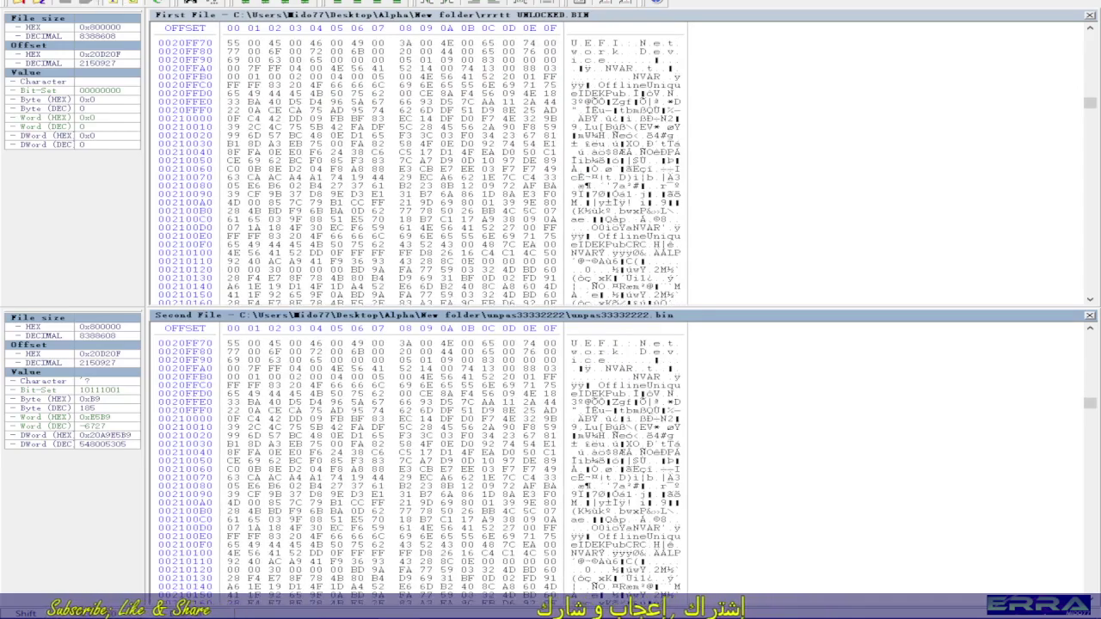
pyautogui.hotkey('alt', 's')
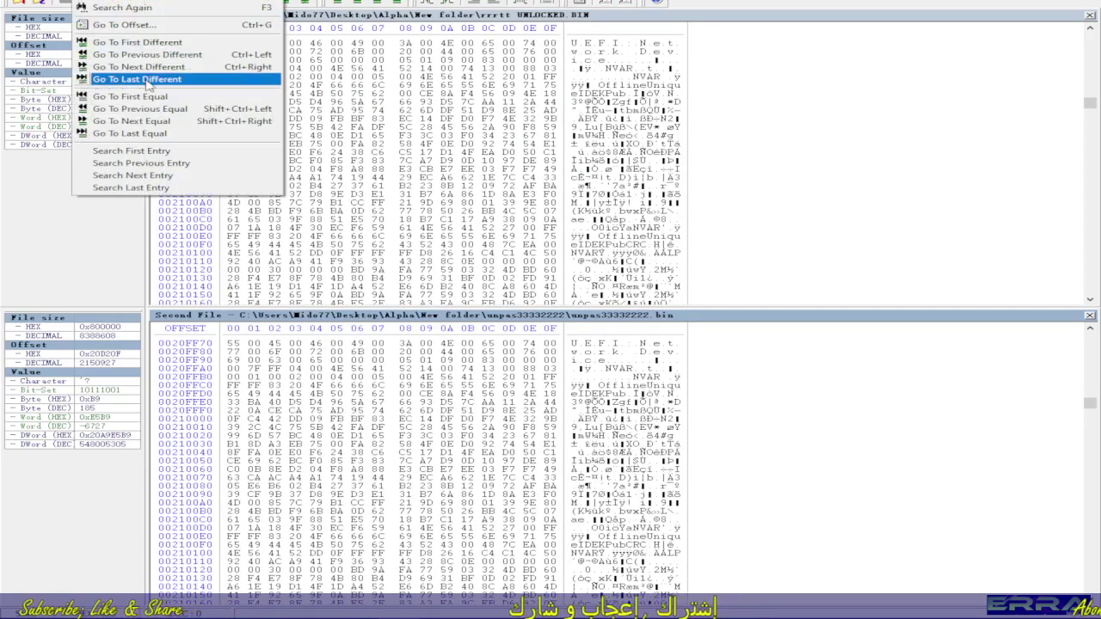
# Step: Inspect the last differing bytes near 00781470 in both files, then close unpas33332222.bin
pyautogui.click(142, 79)
pyautogui.scroll(10, 593, 245)
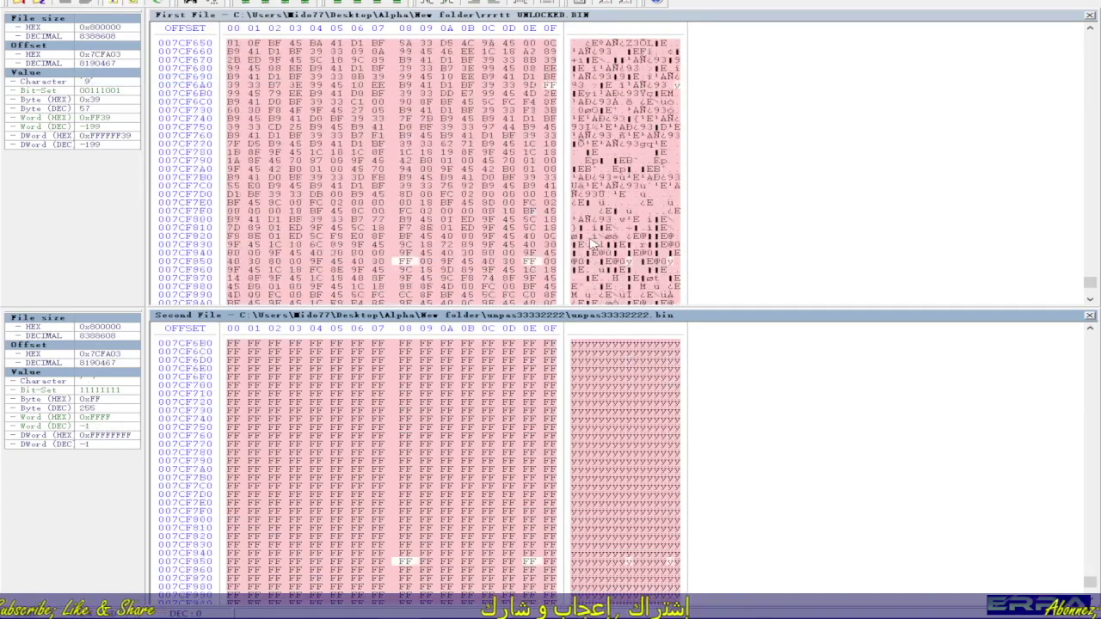
pyautogui.scroll(10, 593, 245)
pyautogui.scroll(10, 593, 245)
pyautogui.scroll(10, 593, 245)
pyautogui.scroll(14, 594, 245)
pyautogui.scroll(14, 593, 245)
pyautogui.scroll(14, 593, 245)
pyautogui.scroll(13, 593, 245)
pyautogui.scroll(20, 593, 245)
pyautogui.scroll(20, 593, 245)
pyautogui.scroll(20, 594, 245)
pyautogui.scroll(20, 593, 245)
pyautogui.scroll(20, 593, 245)
pyautogui.scroll(20, 592, 245)
pyautogui.scroll(20, 592, 245)
pyautogui.scroll(20, 591, 245)
pyautogui.scroll(20, 611, 230)
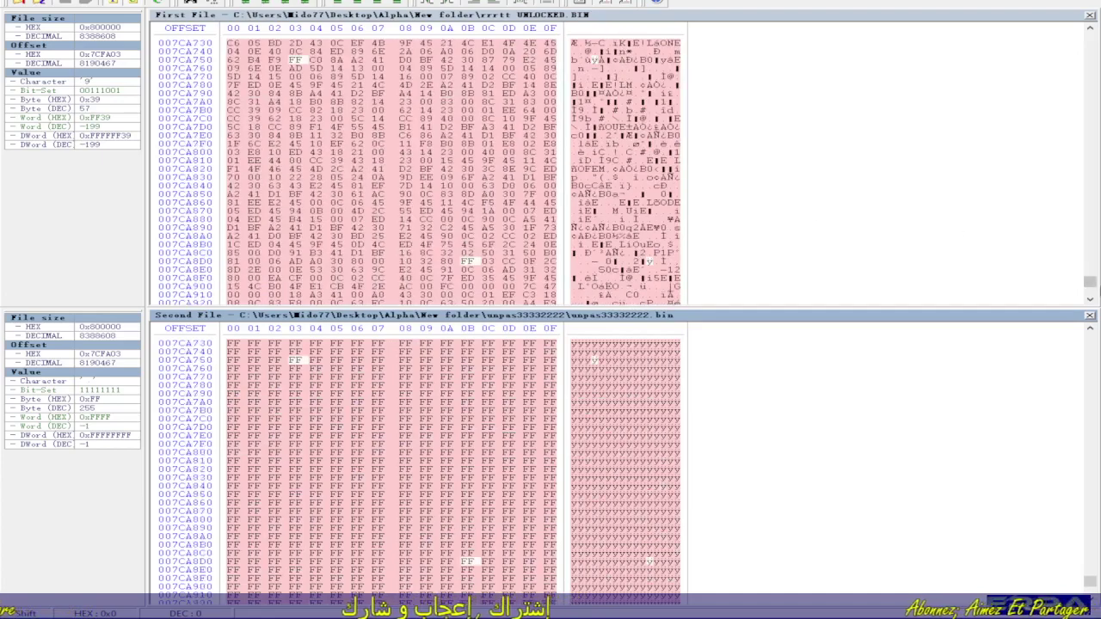
pyautogui.moveTo(1092, 288); pyautogui.dragTo(1091, 279)
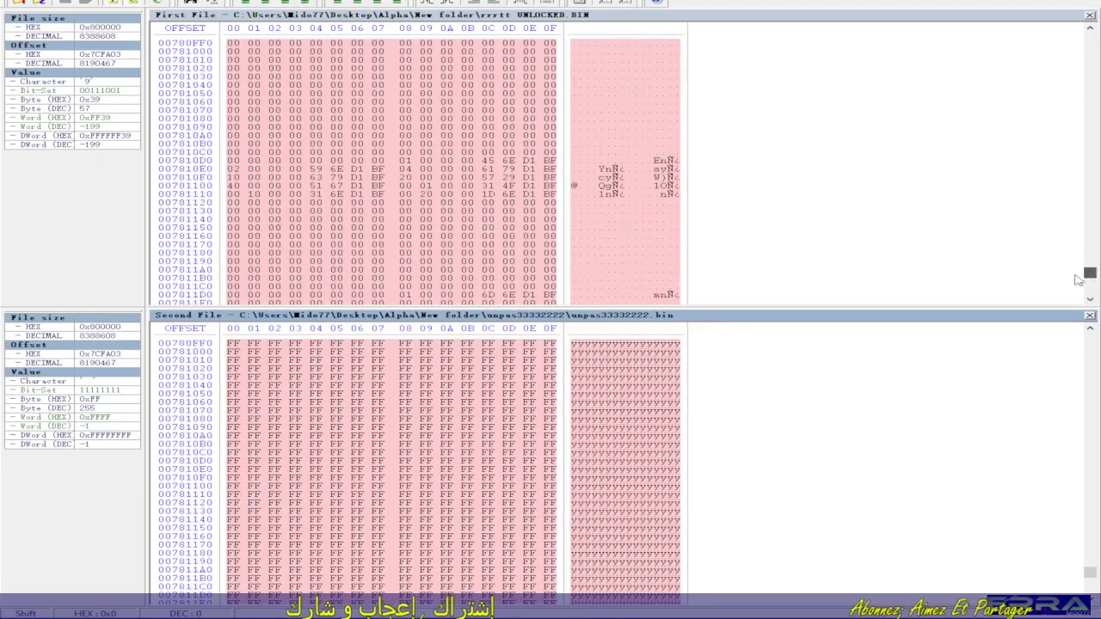
pyautogui.scroll(20, 605, 180)
pyautogui.scroll(20, 604, 181)
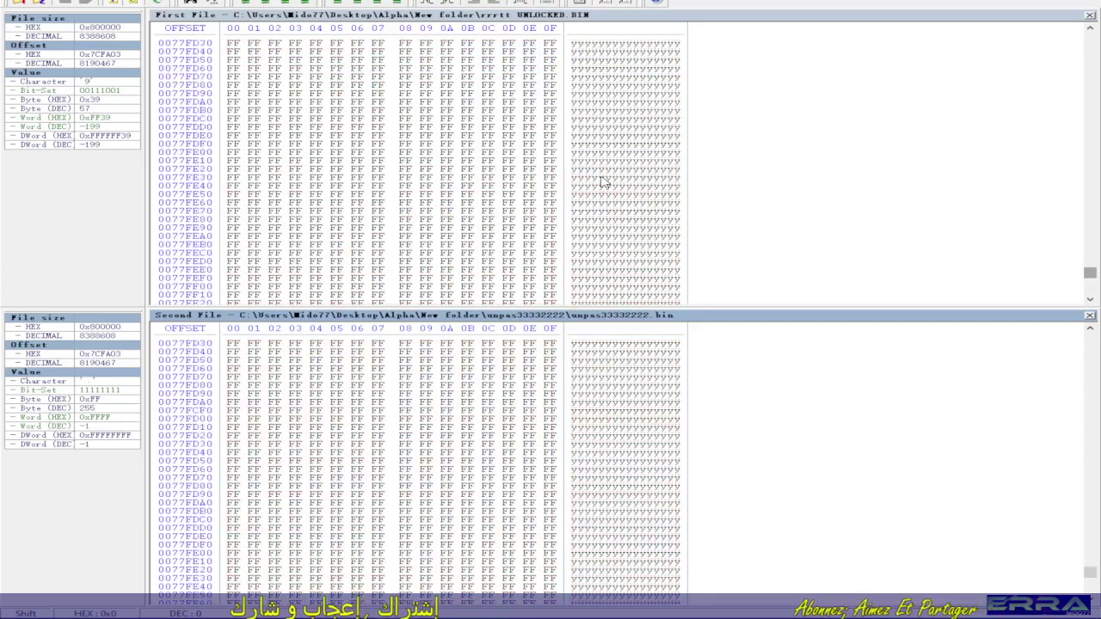
pyautogui.scroll(-20, 605, 182)
pyautogui.scroll(-20, 604, 182)
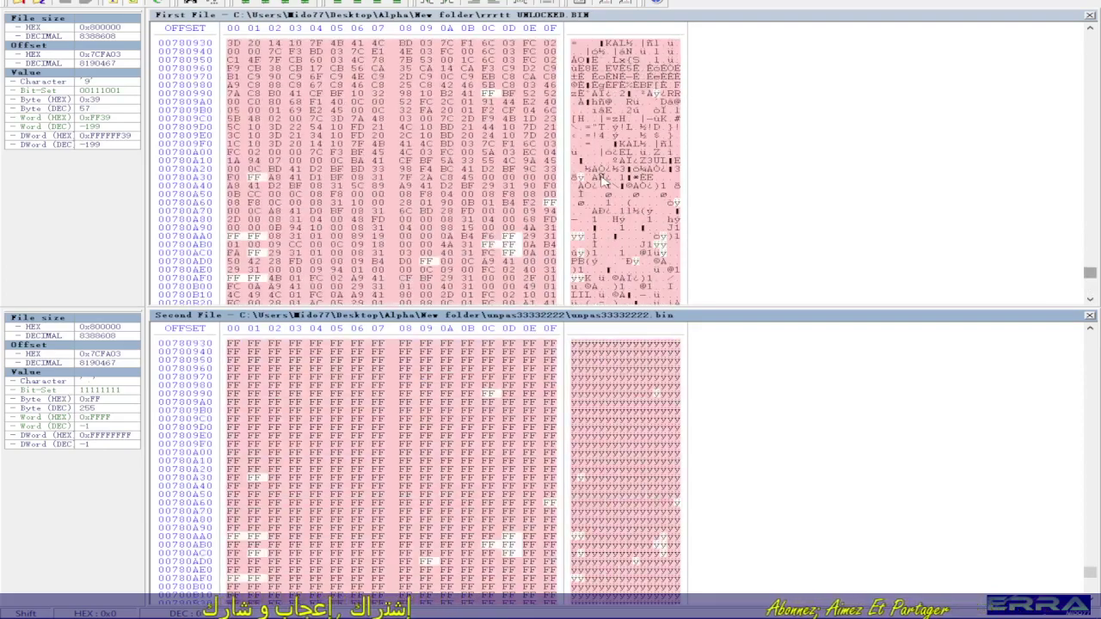
pyautogui.scroll(8, 605, 181)
pyautogui.scroll(8, 604, 181)
pyautogui.scroll(8, 604, 181)
pyautogui.scroll(8, 605, 181)
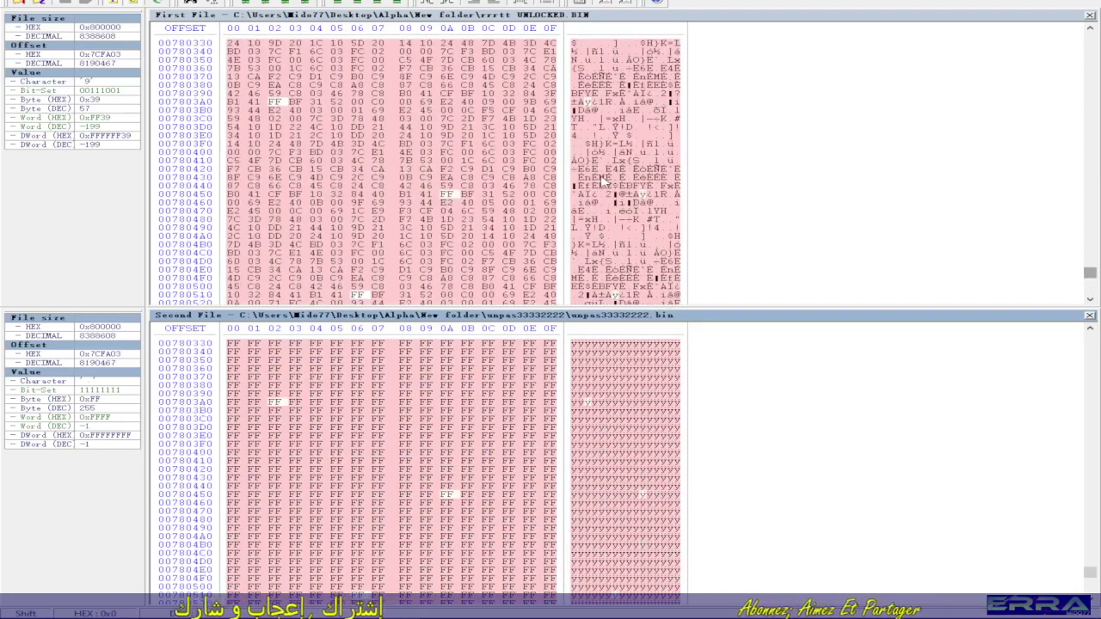
pyautogui.scroll(12, 605, 180)
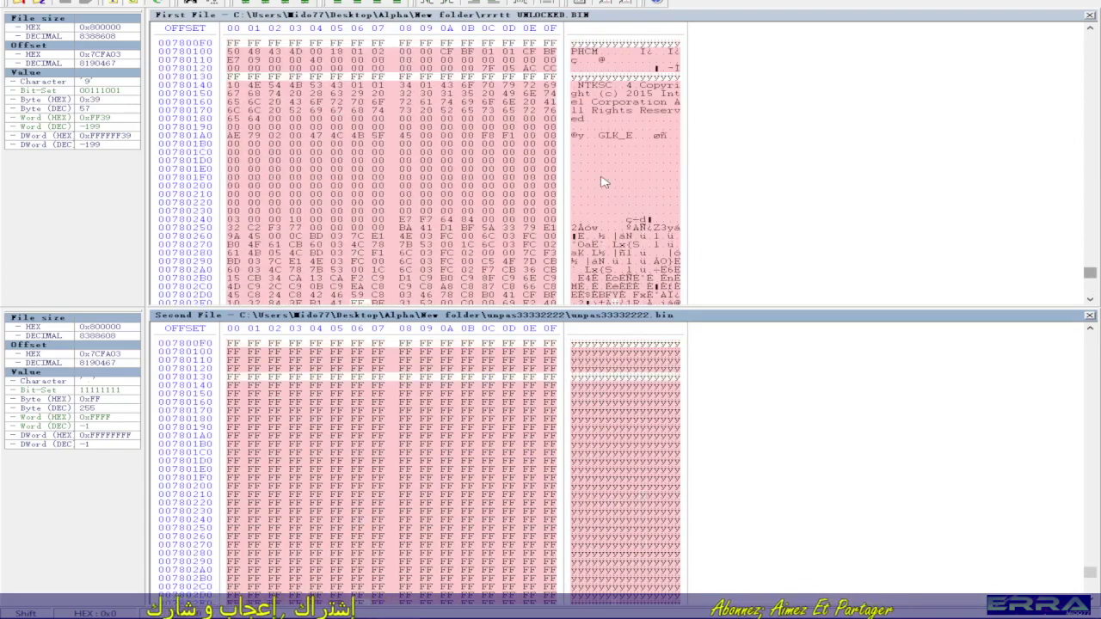
pyautogui.scroll(4, 588, 202)
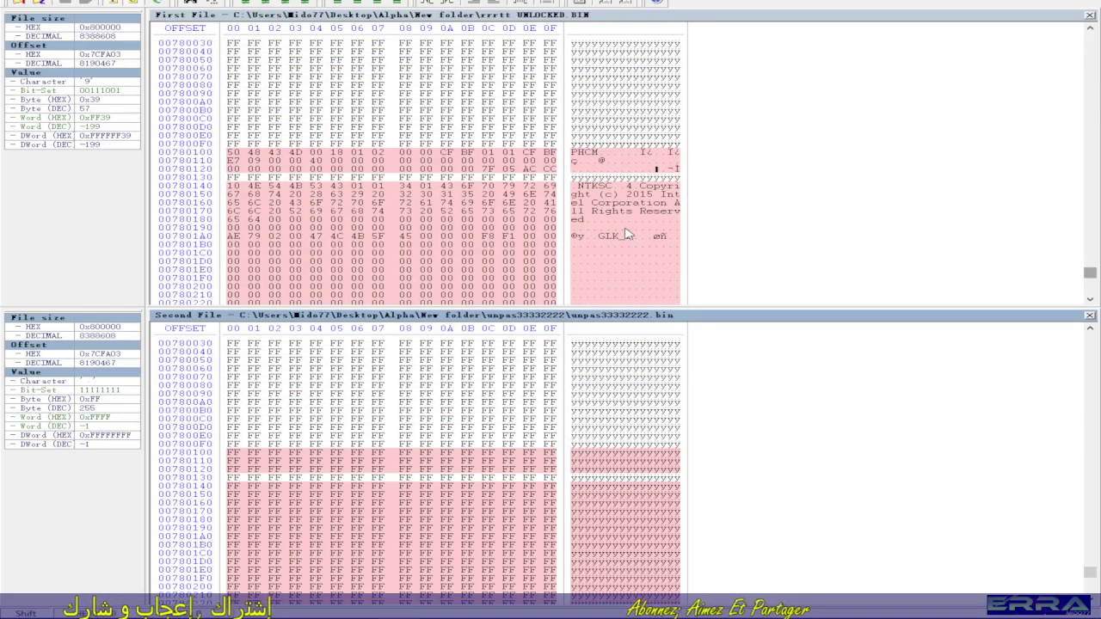
pyautogui.scroll(-4, 627, 233)
pyautogui.scroll(-8, 626, 234)
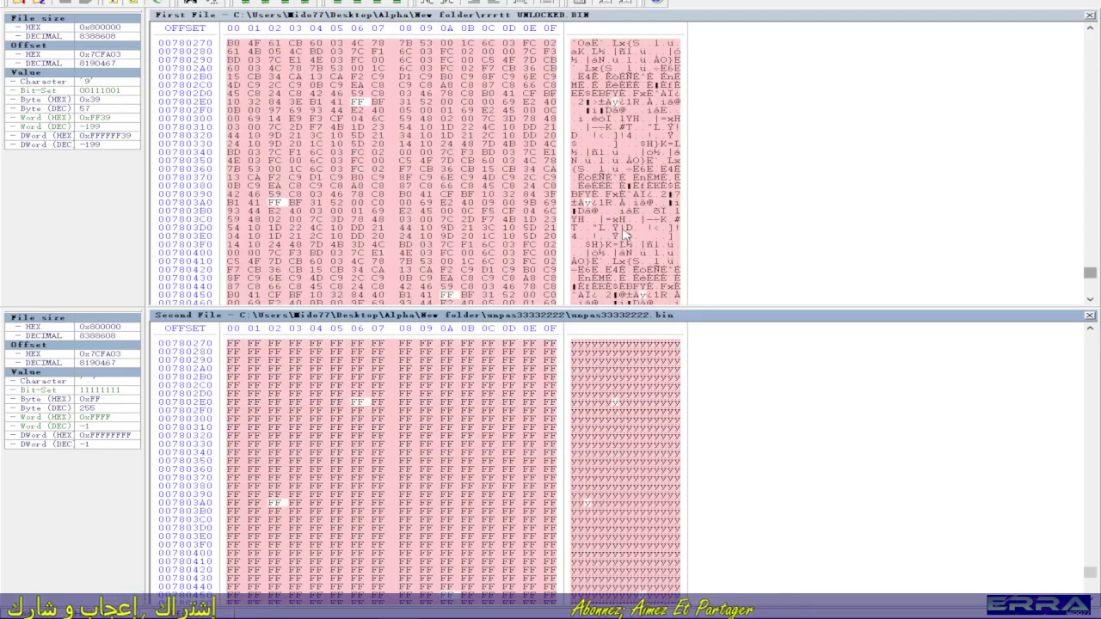
pyautogui.scroll(-14, 625, 234)
pyautogui.scroll(-8, 625, 234)
pyautogui.scroll(-14, 625, 234)
pyautogui.scroll(-8, 624, 234)
pyautogui.scroll(-16, 625, 234)
pyautogui.scroll(-16, 626, 235)
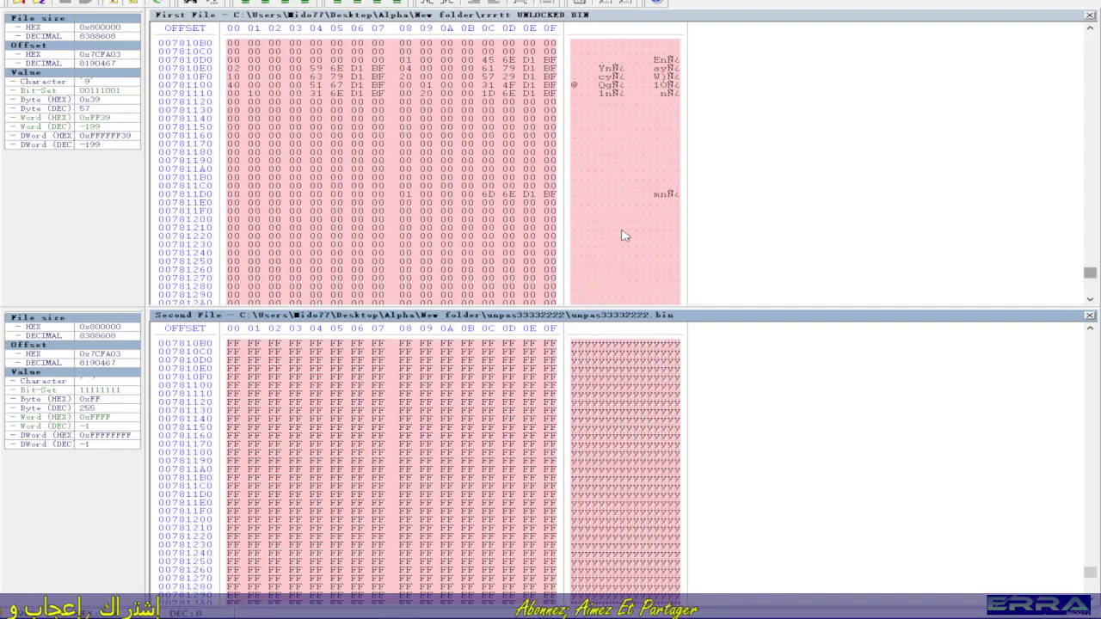
pyautogui.scroll(-8, 625, 235)
pyautogui.scroll(-12, 626, 234)
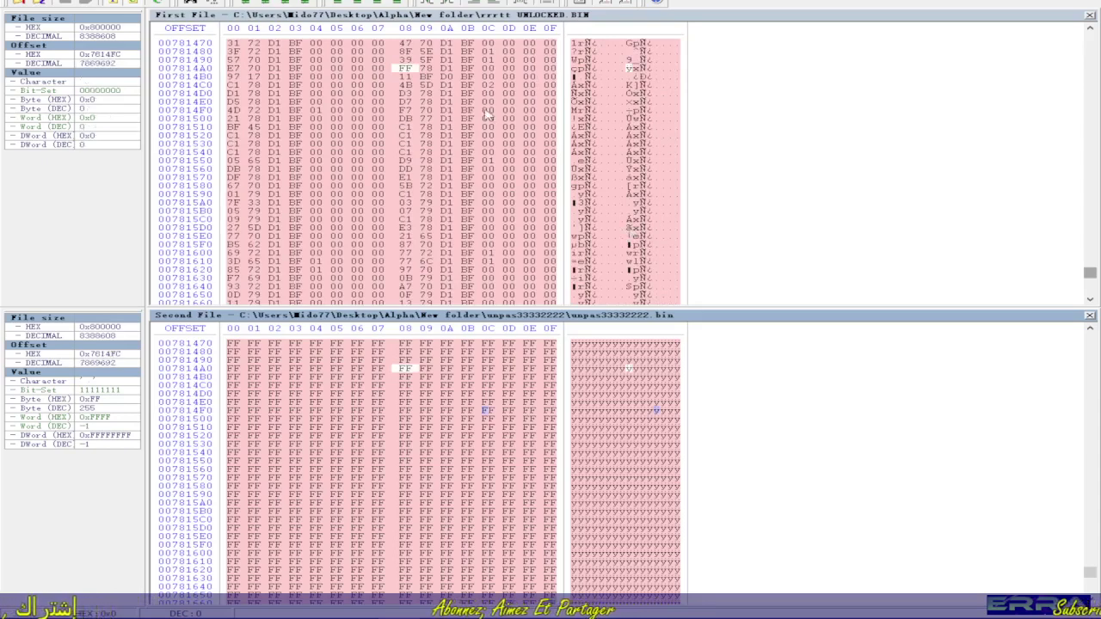
pyautogui.click(774, 127)
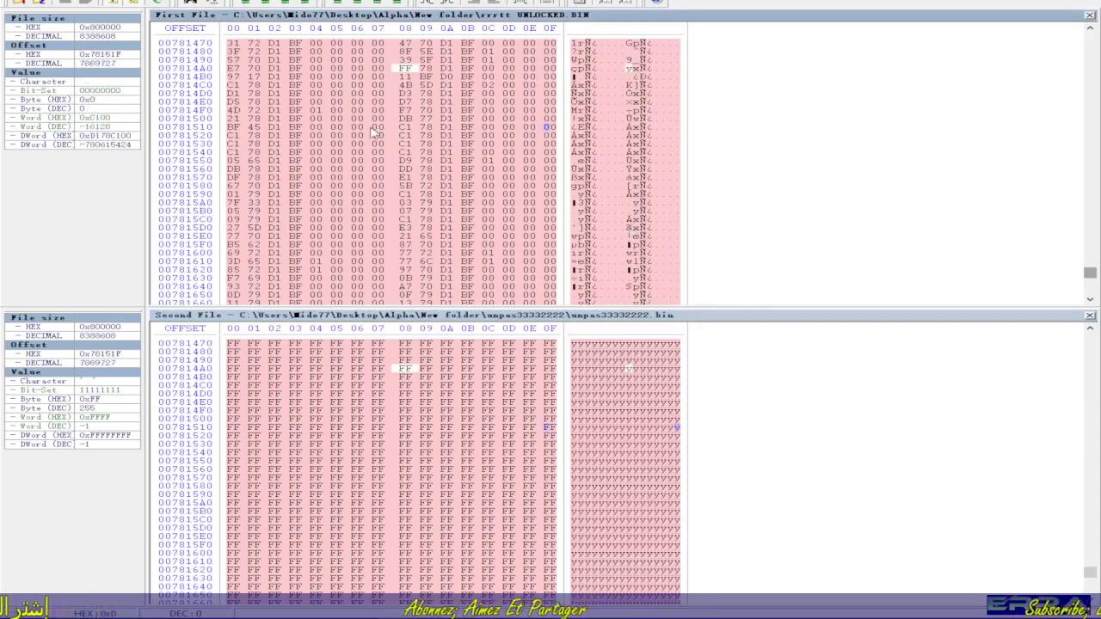
pyautogui.click(737, 402)
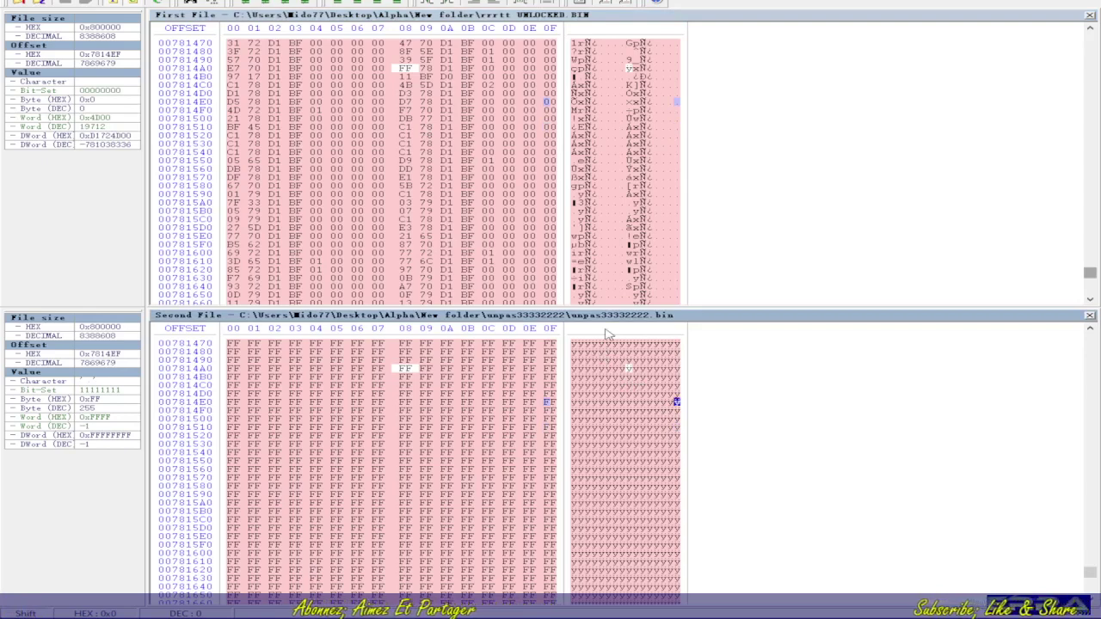
pyautogui.click(1089, 318)
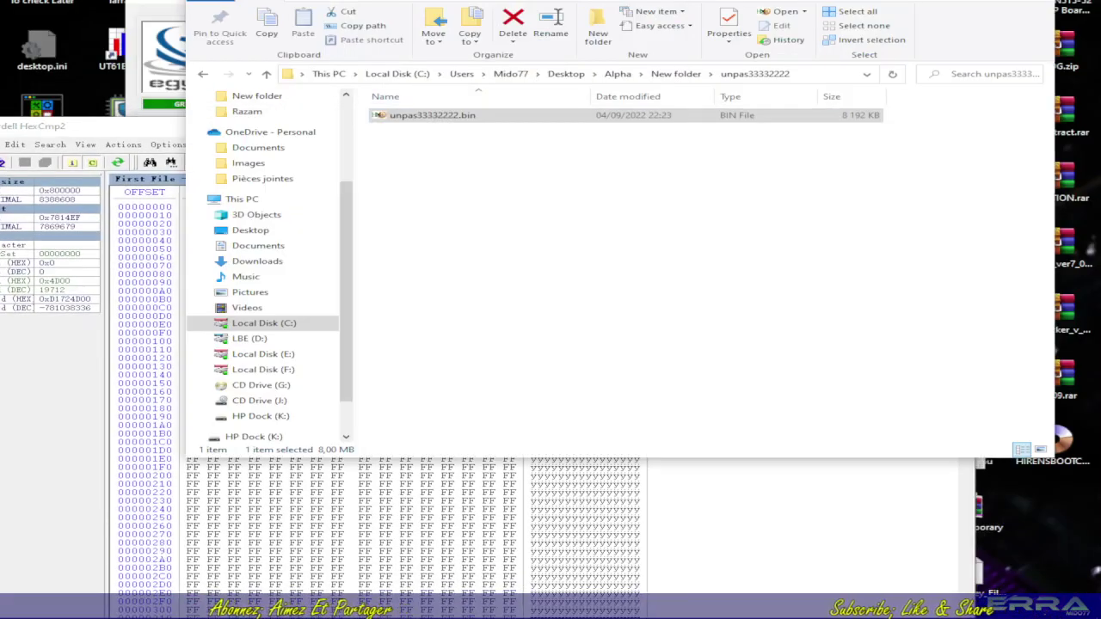
# Step: Load the original rrrtt.BIN as the second file and maximize the HexCmp2 window
pyautogui.hotkey('alt', 'Up')
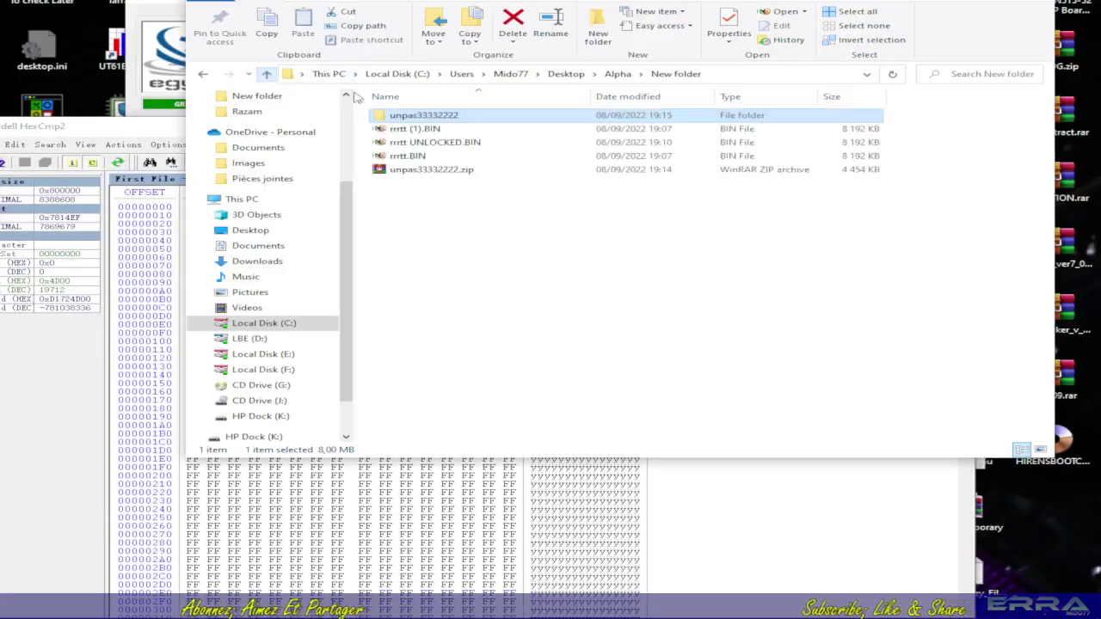
pyautogui.moveTo(401, 157); pyautogui.dragTo(771, 483)
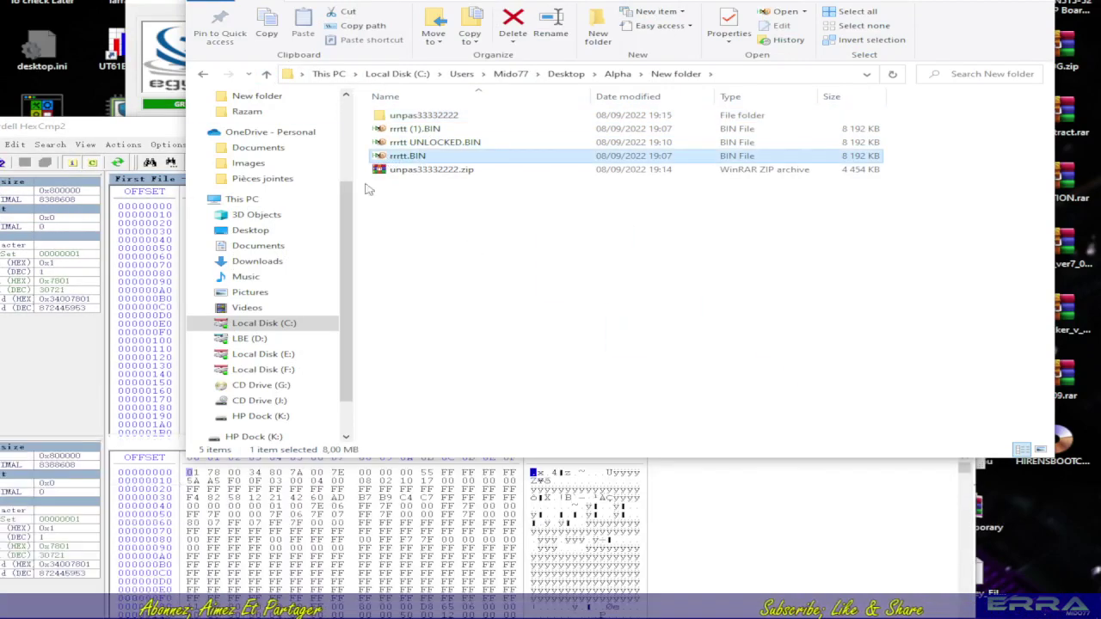
pyautogui.click(143, 132)
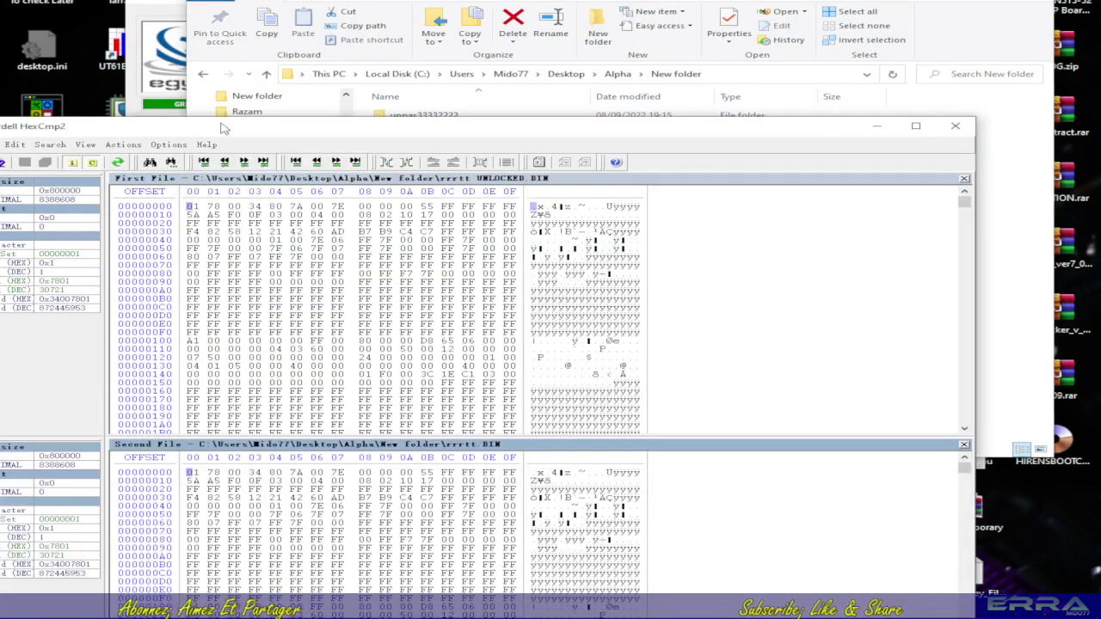
pyautogui.click(916, 128)
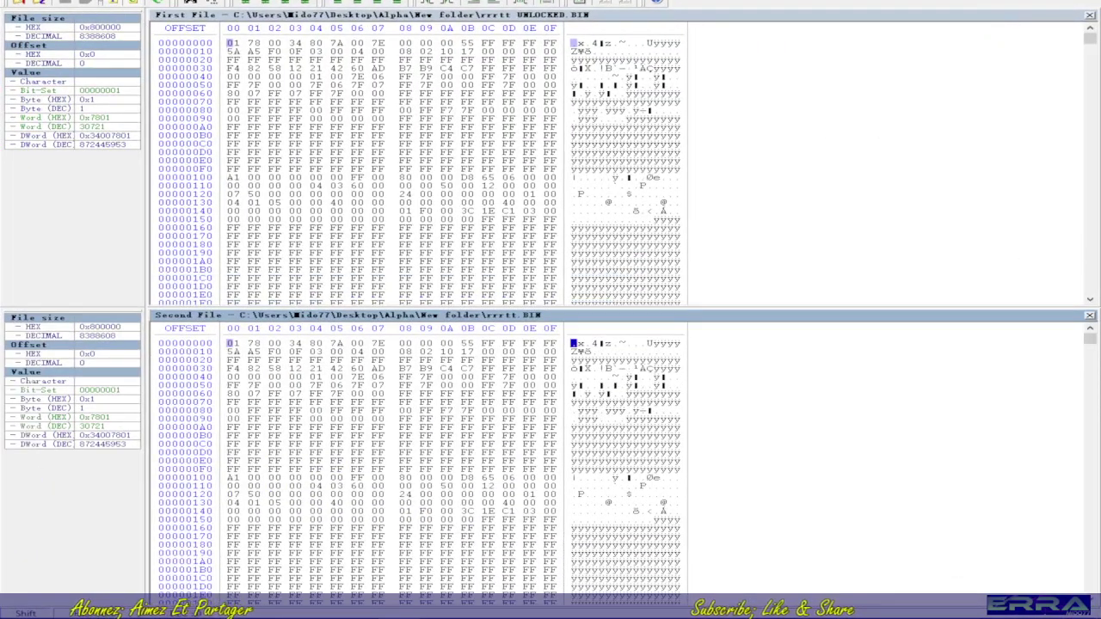
# Step: Jump between the first and last differences, ending on the first one near 0020D20F
pyautogui.click(86, 1)
pyautogui.click(133, 49)
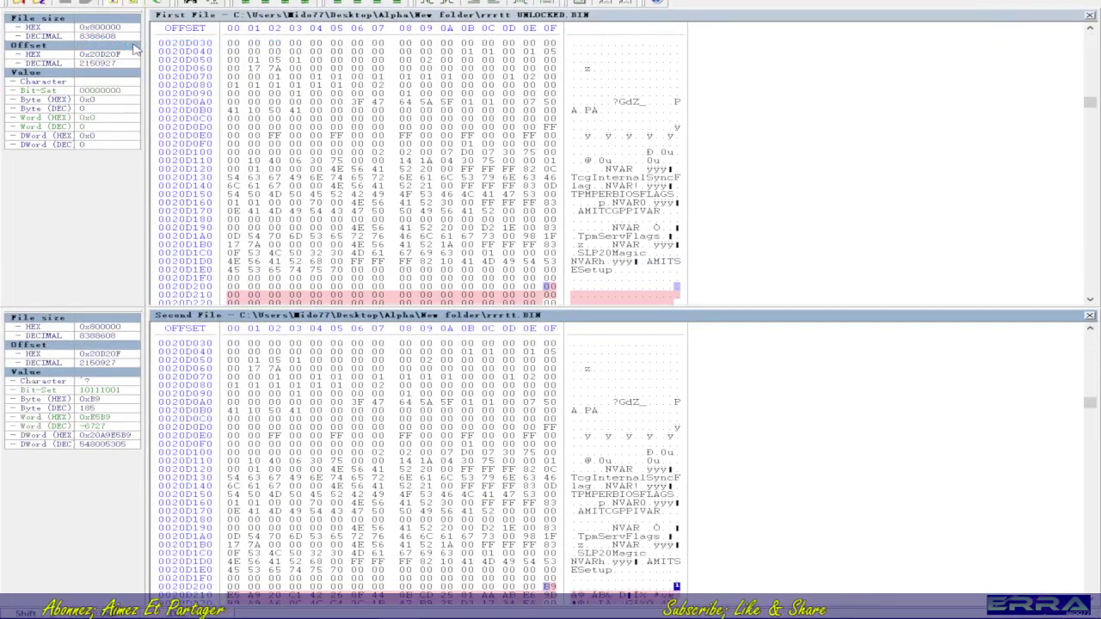
pyautogui.scroll(-4, 549, 193)
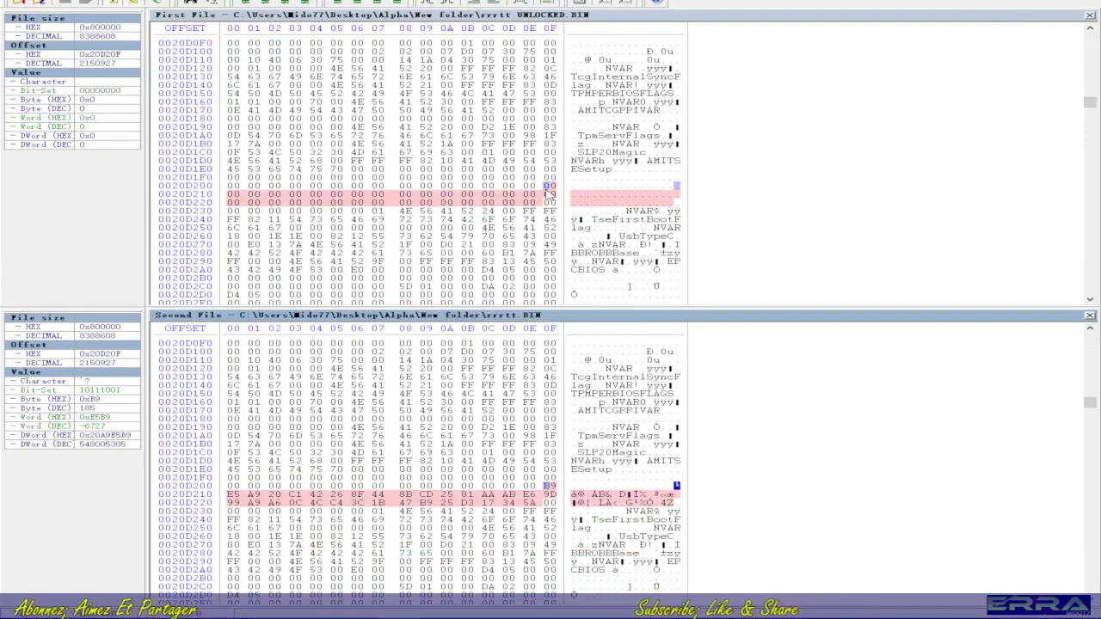
pyautogui.click(86, 1)
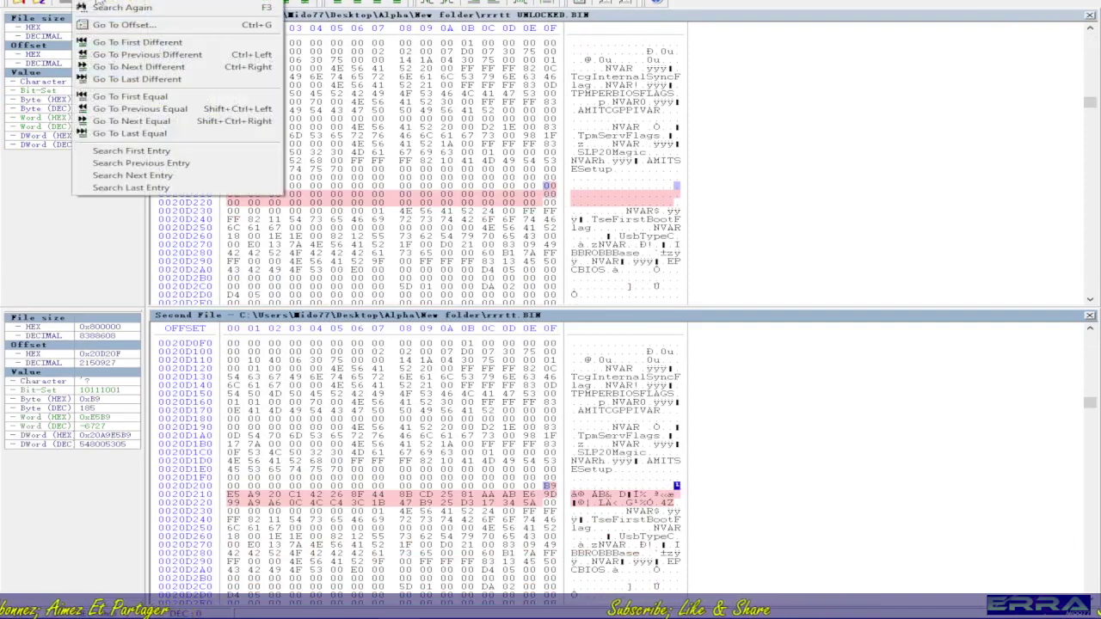
pyautogui.click(137, 78)
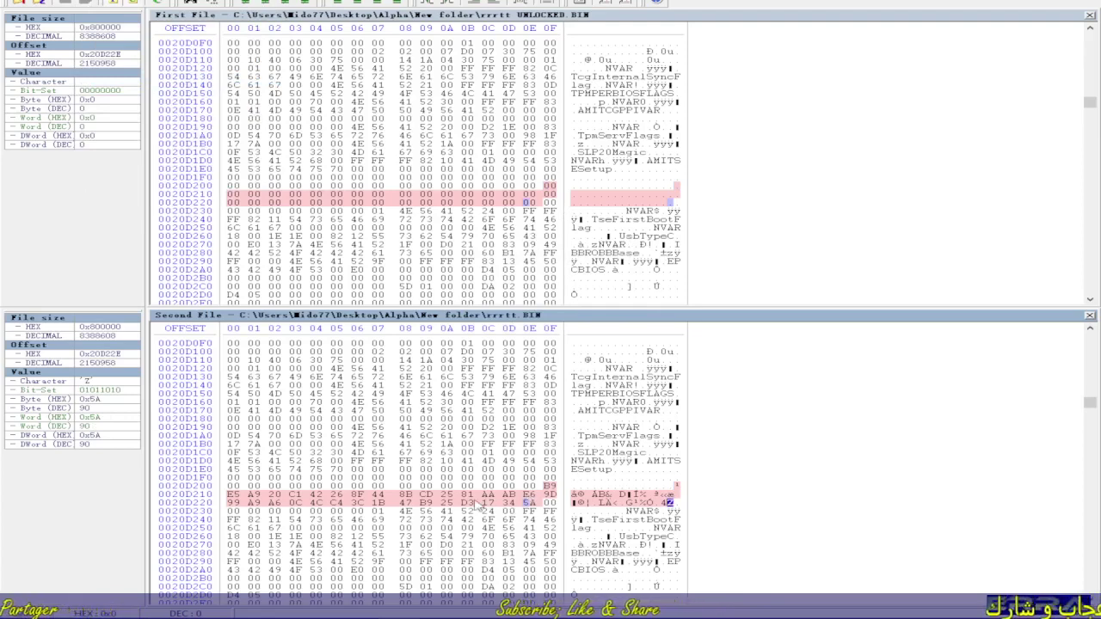
pyautogui.moveTo(1092, 406)
pyautogui.mouseDown()
pyautogui.moveTo(1064, 589)
pyautogui.moveTo(1058, 375)
pyautogui.moveTo(1059, 390)
pyautogui.mouseUp()
pyautogui.click(112, 1)
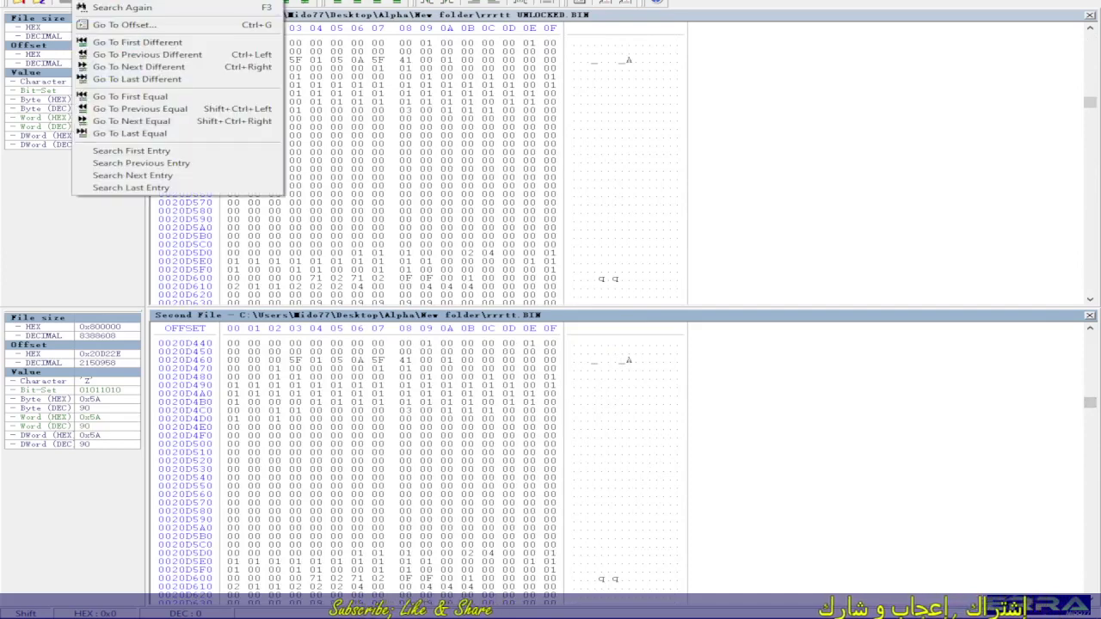
pyautogui.click(157, 45)
pyautogui.scroll(4, 527, 232)
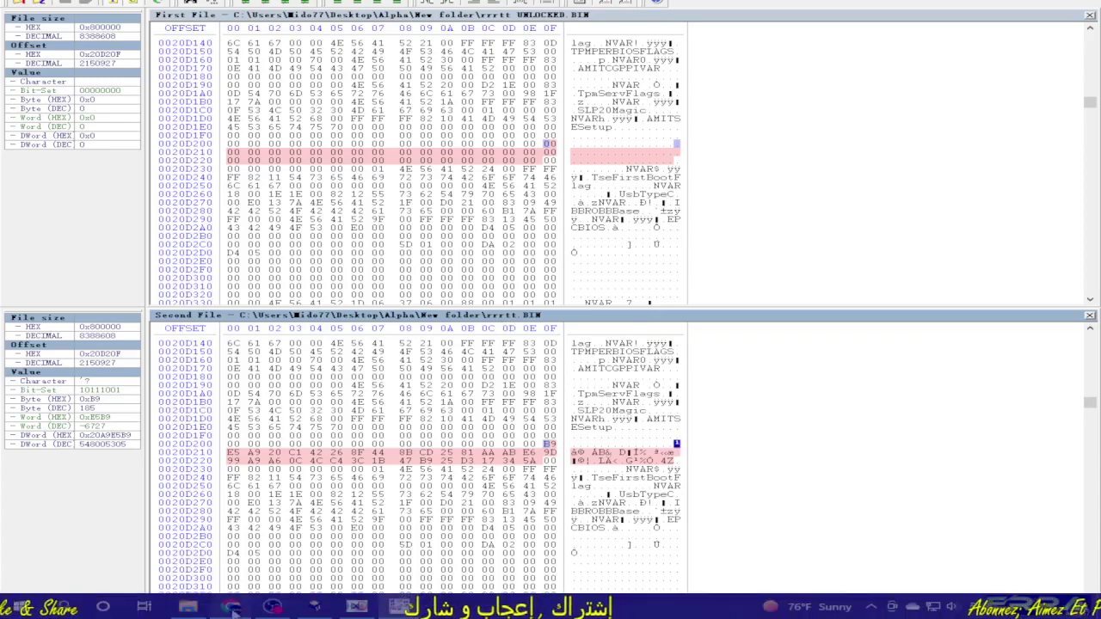
# Step: Bring back the Gmail thread showing rrrtt.BIN and the two unlocked BIN attachments
pyautogui.click(232, 607)
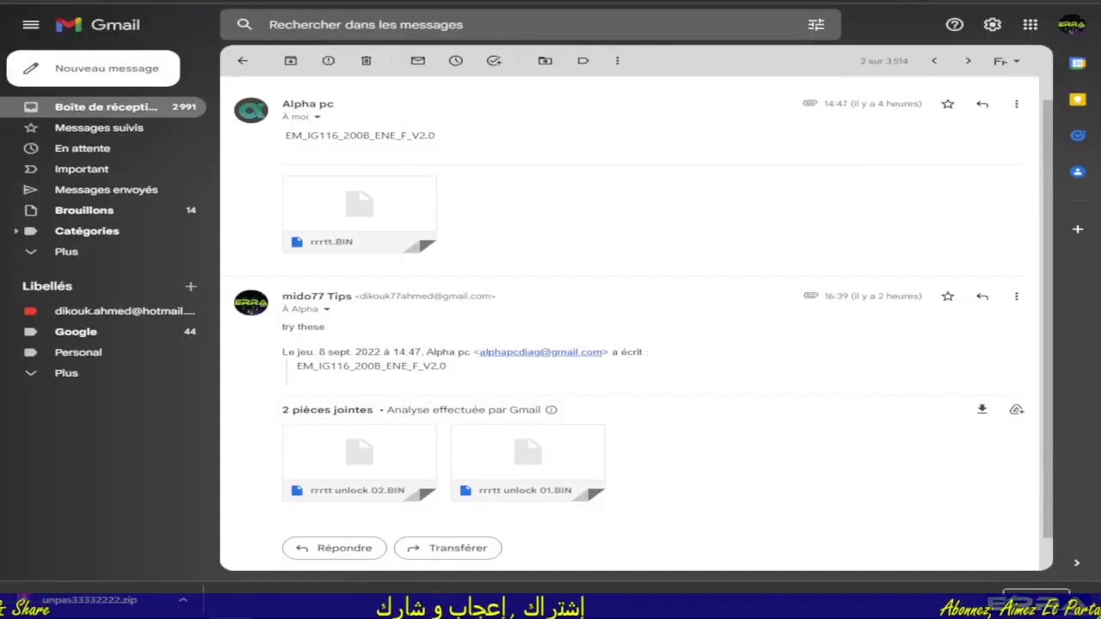